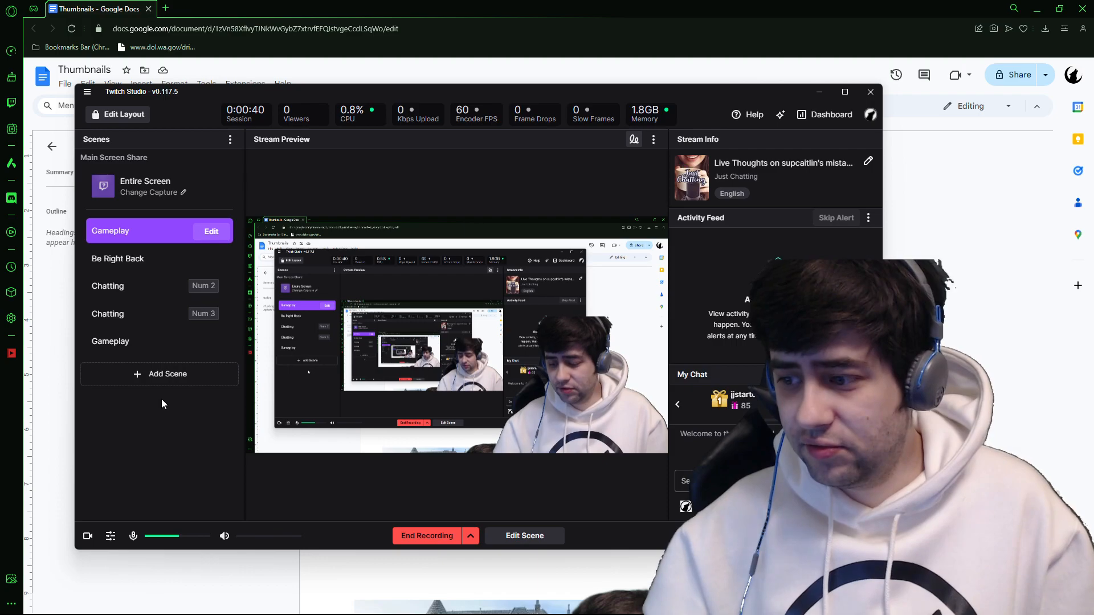
- Clear the Twitch Studio window off the Thumbnails document and look through the existing thumbnail designs on its pages
{"action": "left_click", "coordinate": [134, 313]}
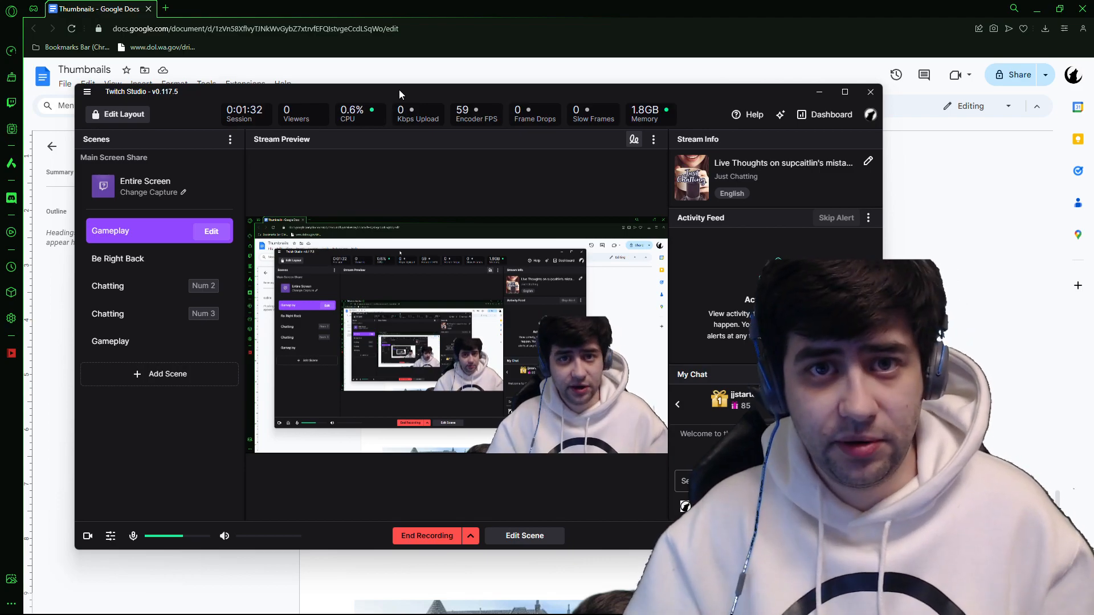
{"action": "left_click_drag", "start_coordinate": [399, 90], "coordinate": [0, 128]}
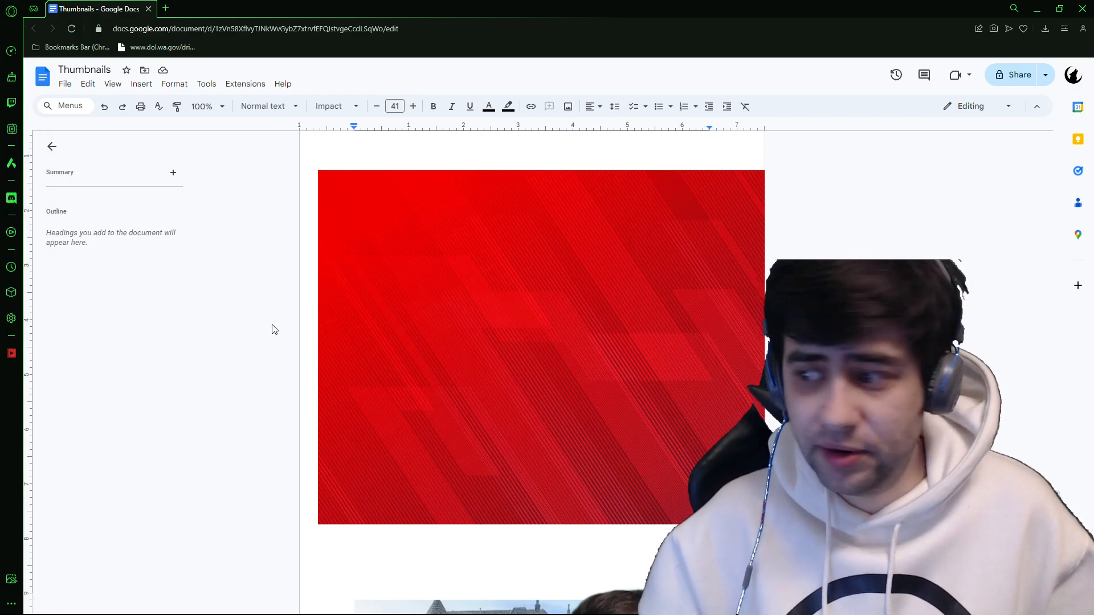
{"action": "scroll", "coordinate": [576, 335], "scroll_direction": "down", "scroll_amount": 20}
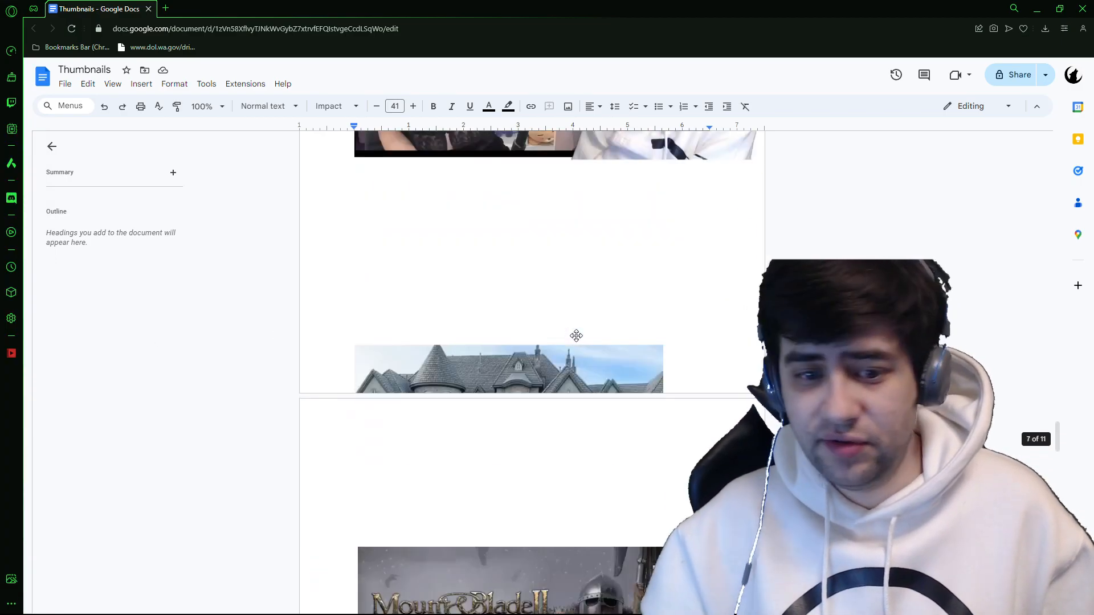
{"action": "scroll", "coordinate": [576, 336], "scroll_direction": "up", "scroll_amount": 20}
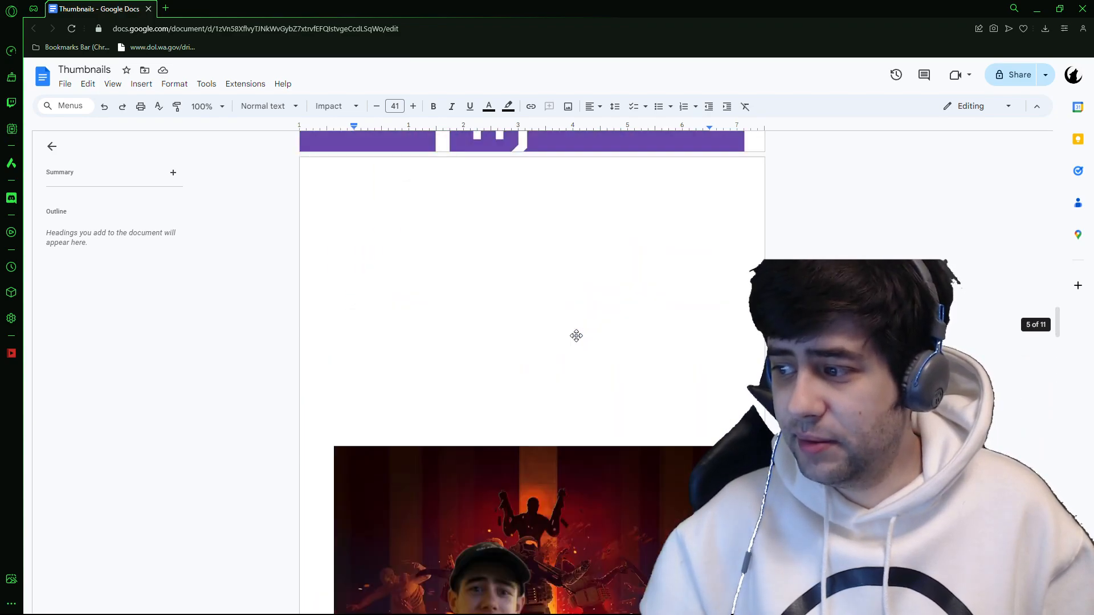
{"action": "scroll", "coordinate": [576, 336], "scroll_direction": "up", "scroll_amount": 20}
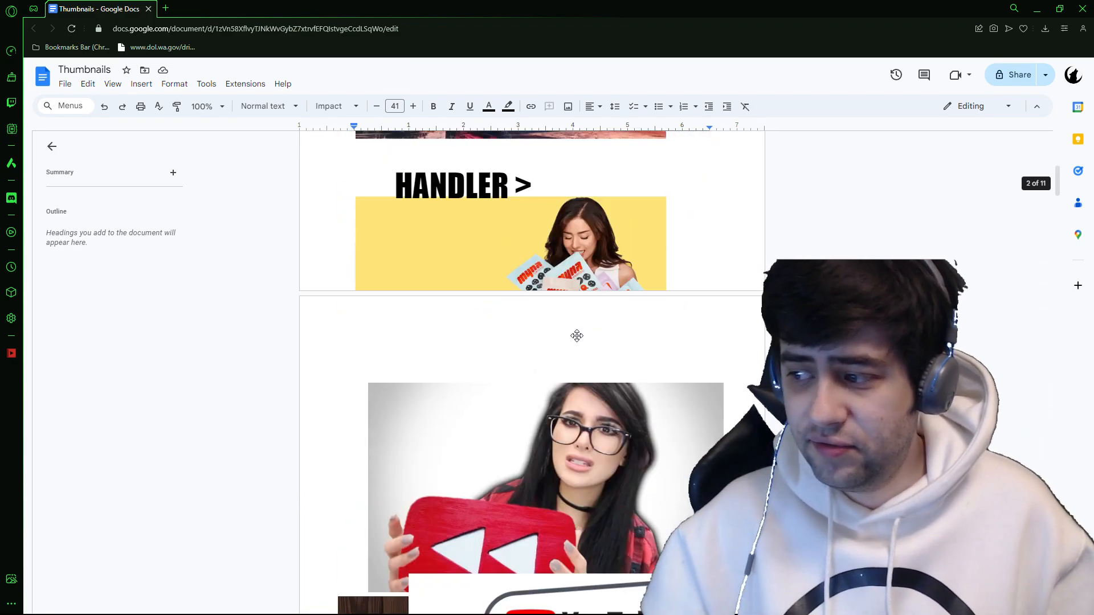
{"action": "scroll", "coordinate": [577, 336], "scroll_direction": "down", "scroll_amount": 20}
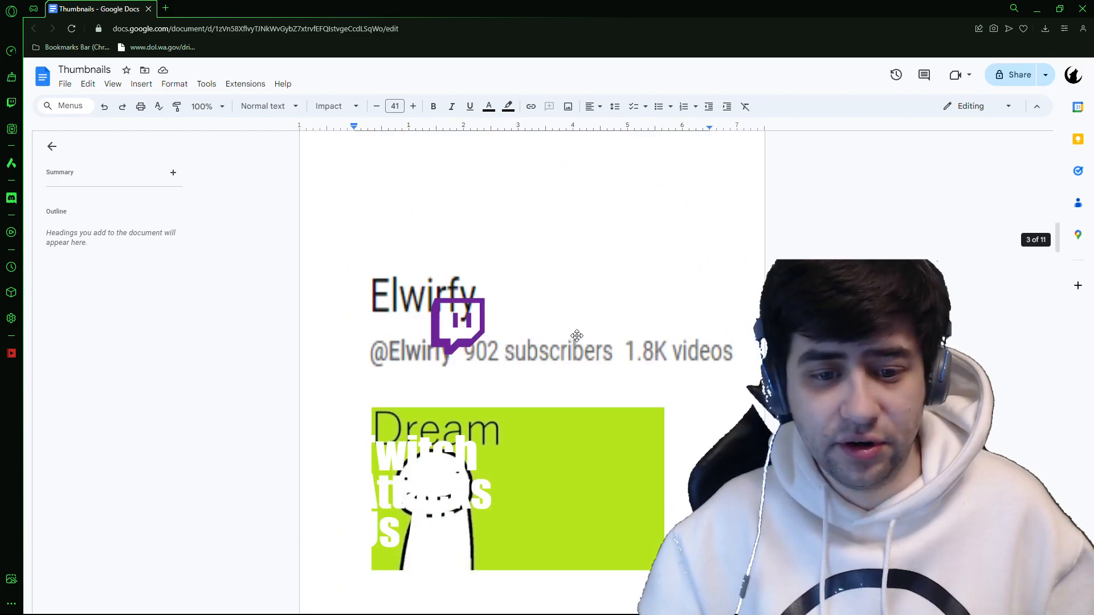
{"action": "scroll", "coordinate": [577, 336], "scroll_direction": "down", "scroll_amount": 20}
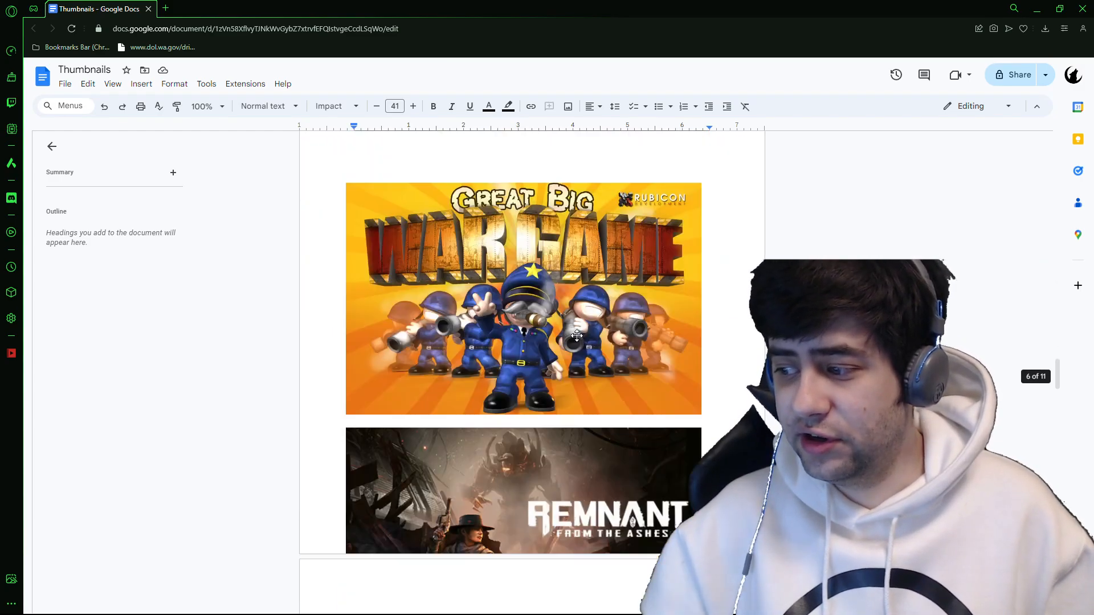
{"action": "scroll", "coordinate": [576, 336], "scroll_direction": "down", "scroll_amount": 20}
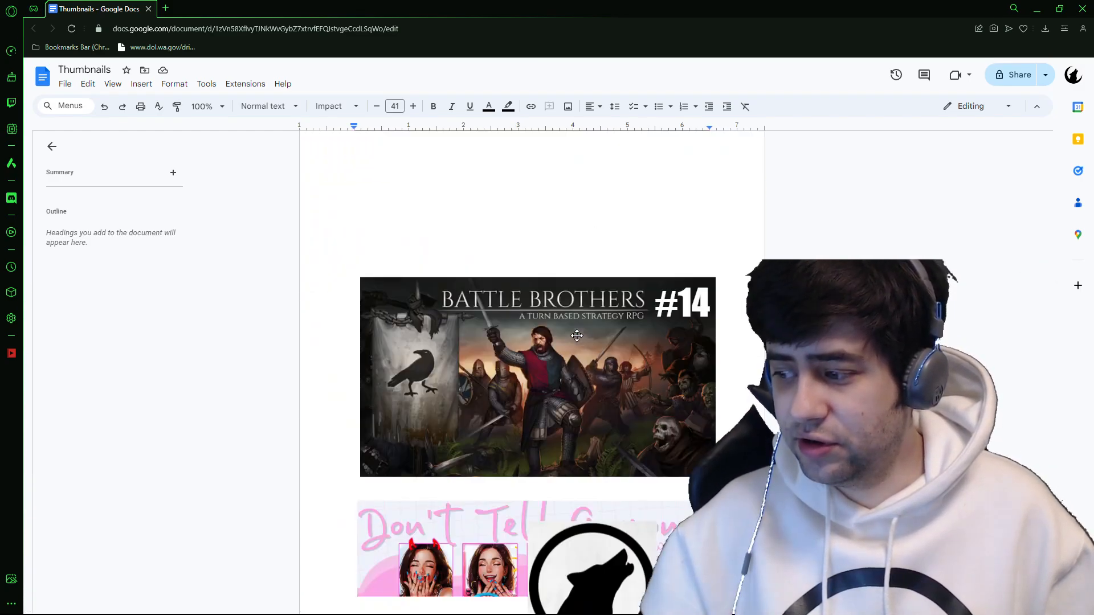
{"action": "scroll", "coordinate": [576, 336], "scroll_direction": "up", "scroll_amount": 10}
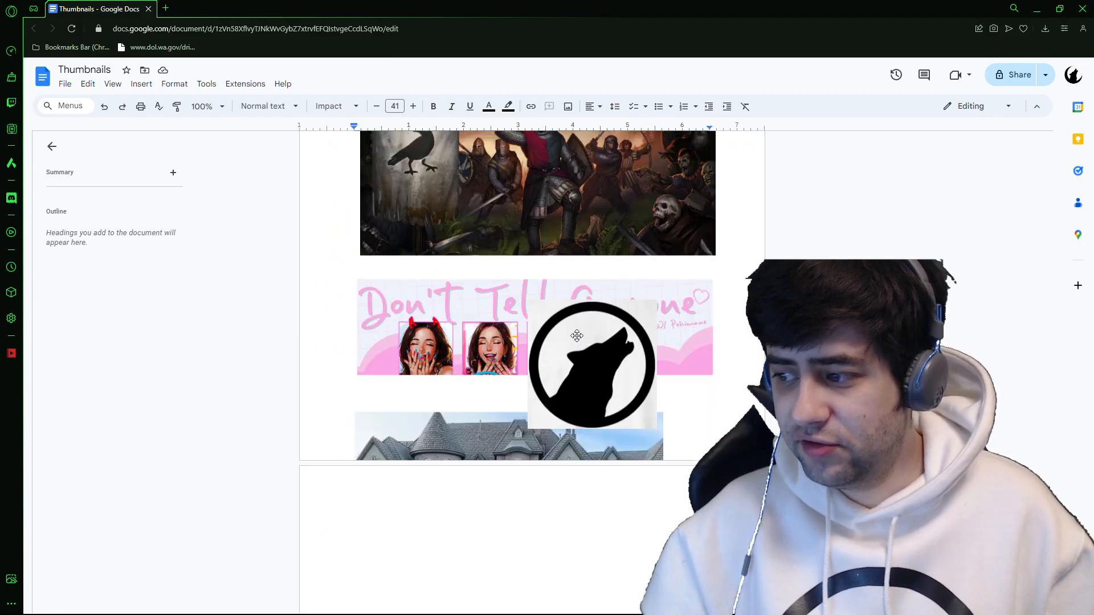
{"action": "scroll", "coordinate": [576, 335], "scroll_direction": "up", "scroll_amount": 2}
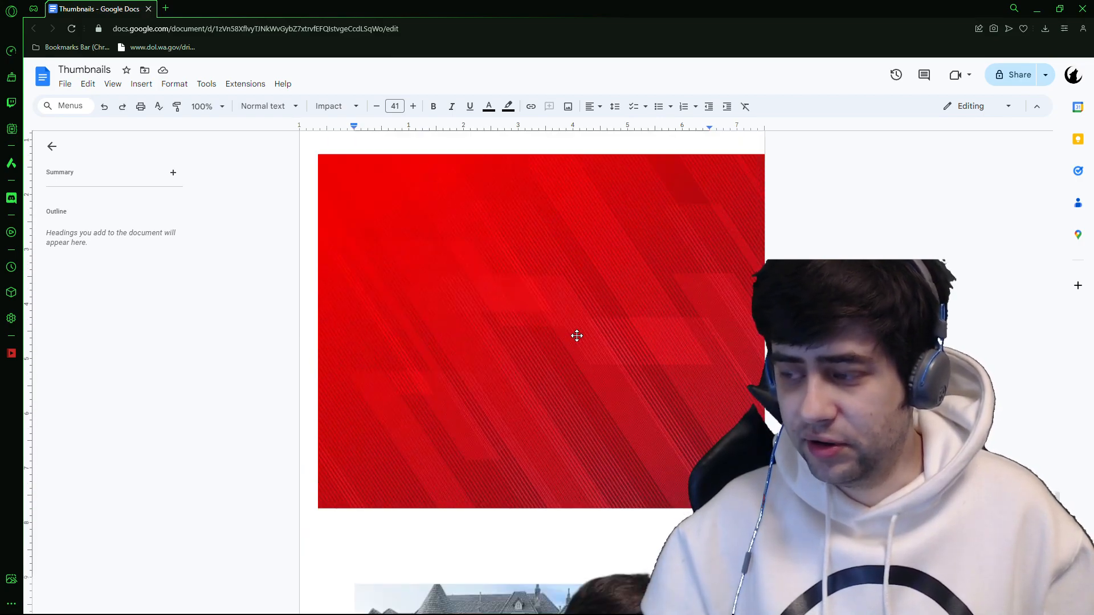
- Nudge the red background image slightly downward on its page
{"action": "left_click", "coordinate": [367, 204]}
{"action": "left_click_drag", "start_coordinate": [374, 237], "coordinate": [404, 182]}
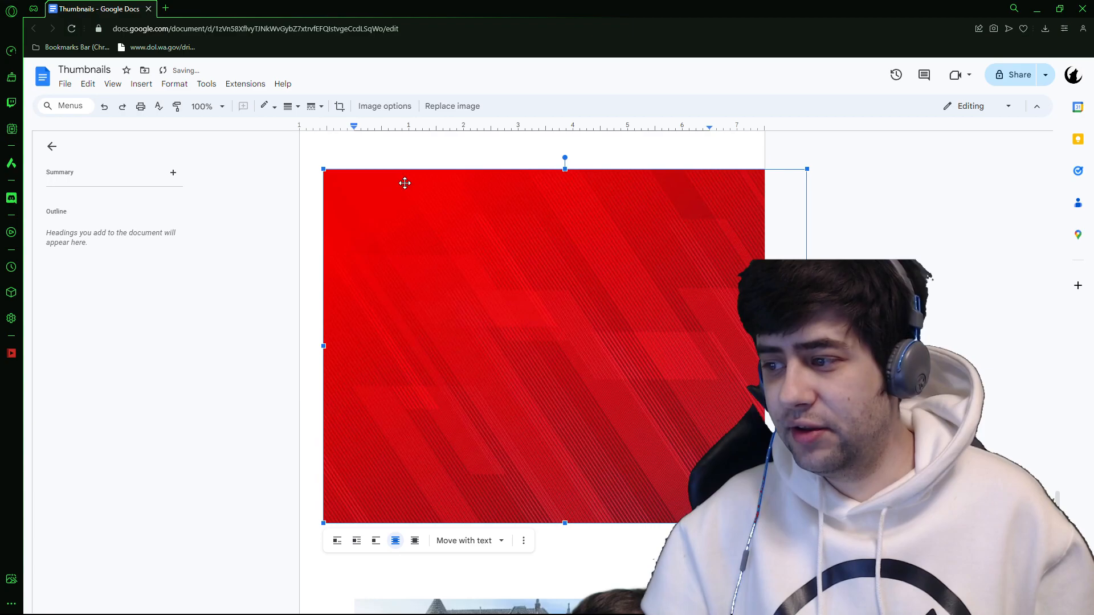
- Test the text "hey" on a new line over the red background, delete it and set the text highlight to None
{"action": "left_click", "coordinate": [372, 149]}
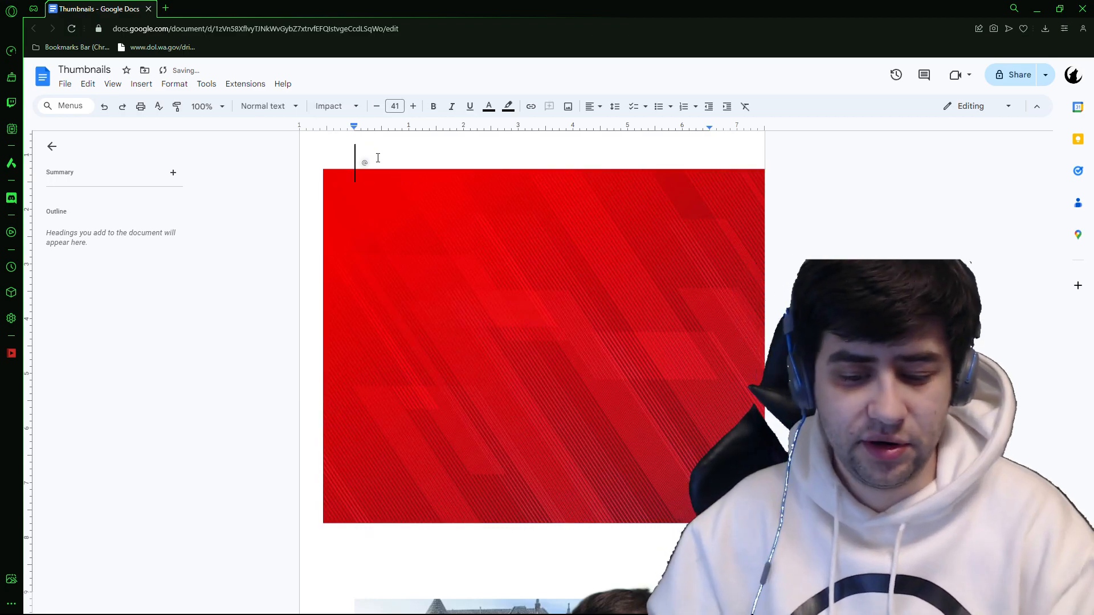
{"action": "key", "text": "Return"}
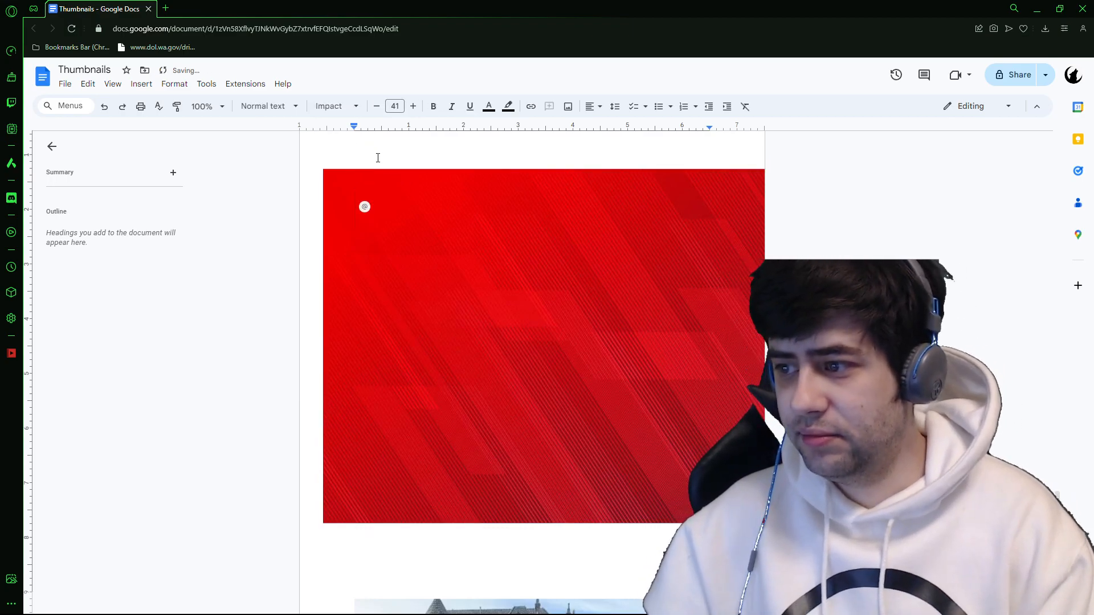
{"action": "type", "text": "hey"}
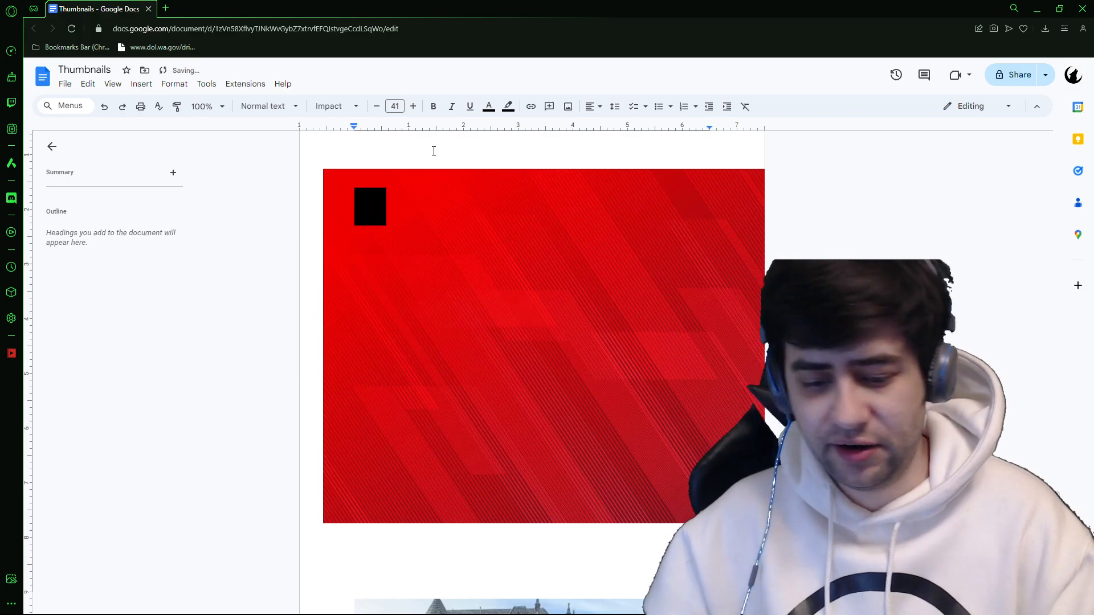
{"action": "key", "text": "BackSpace"}
{"action": "key", "text": "BackSpace"}
{"action": "key", "text": "BackSpace"}
{"action": "left_click", "coordinate": [508, 107]}
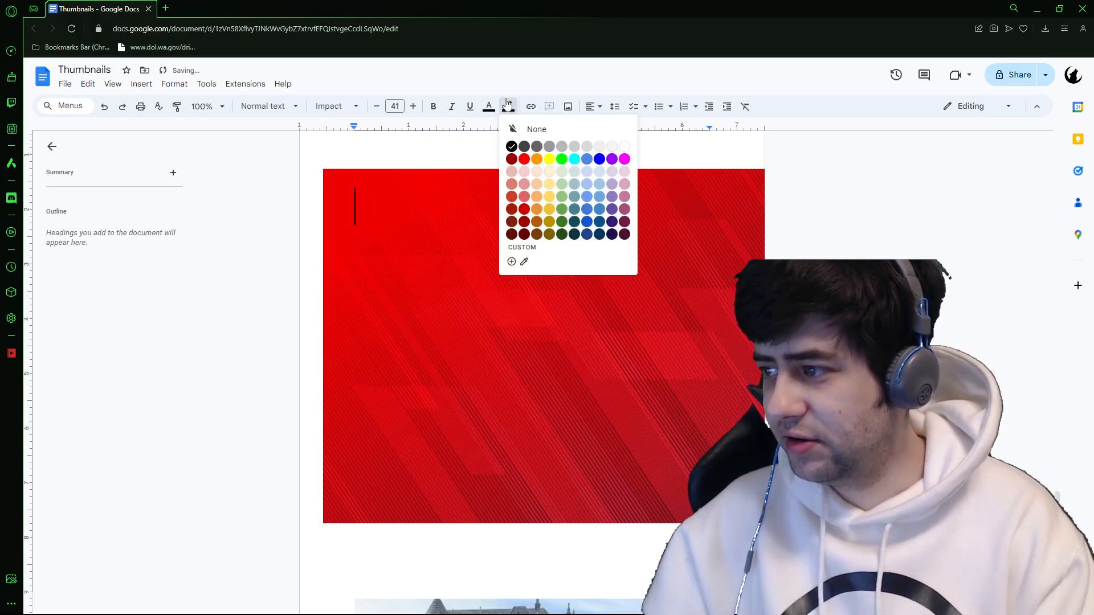
{"action": "left_click", "coordinate": [513, 129]}
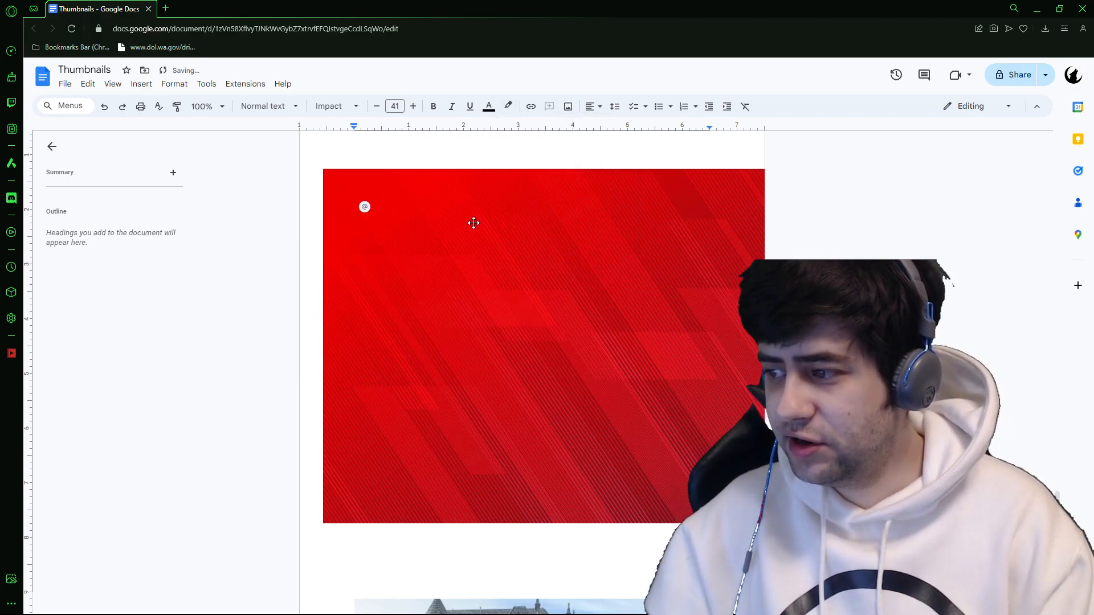
- Shift the red background image to cover the page's full width and move the hooded portrait onto it
{"action": "left_click", "coordinate": [474, 222]}
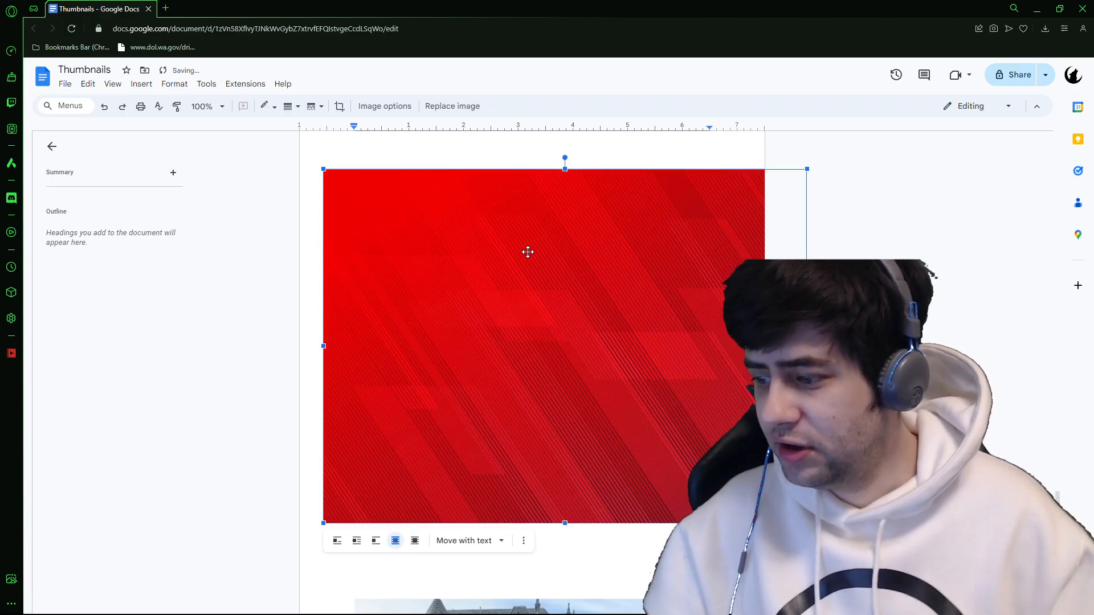
{"action": "left_click_drag", "start_coordinate": [527, 251], "coordinate": [535, 286]}
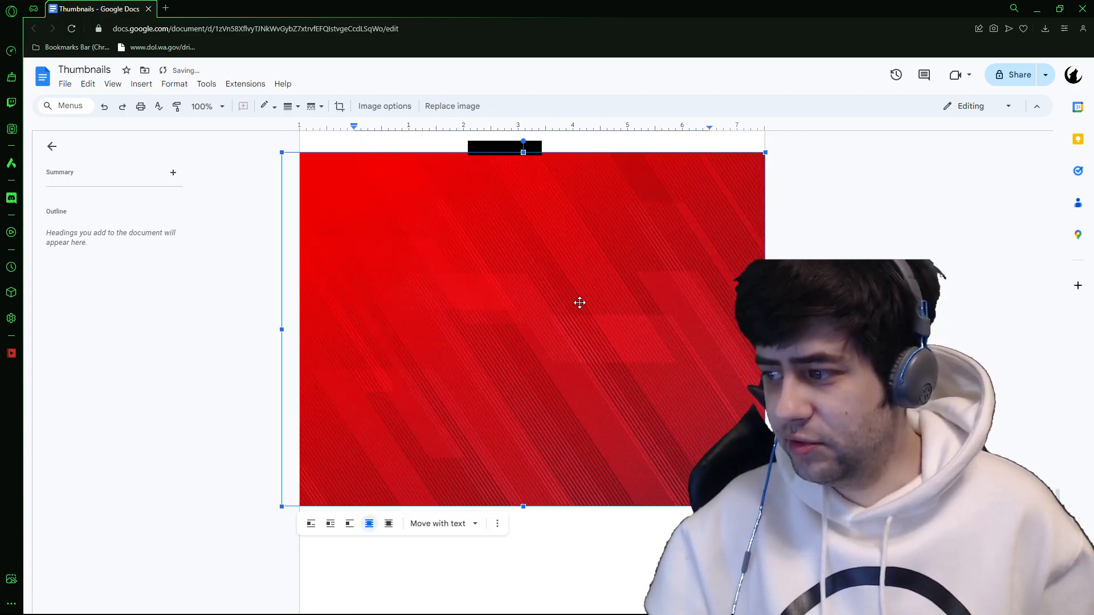
{"action": "scroll", "coordinate": [531, 268], "scroll_direction": "up", "scroll_amount": 6}
{"action": "left_click", "coordinate": [599, 307]}
{"action": "scroll", "coordinate": [587, 336], "scroll_direction": "down", "scroll_amount": 5}
{"action": "left_click_drag", "start_coordinate": [600, 306], "coordinate": [499, 344]}
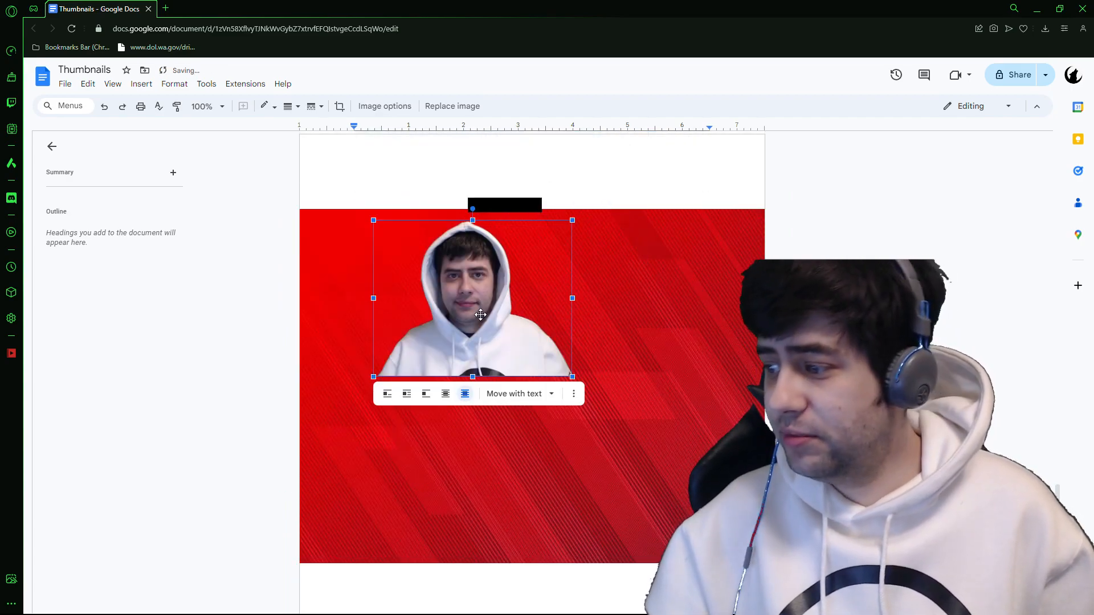
- Open the hooded portrait's text wrapping options, try placing it behind text, and set it back to In front of text
{"action": "right_click", "coordinate": [482, 316]}
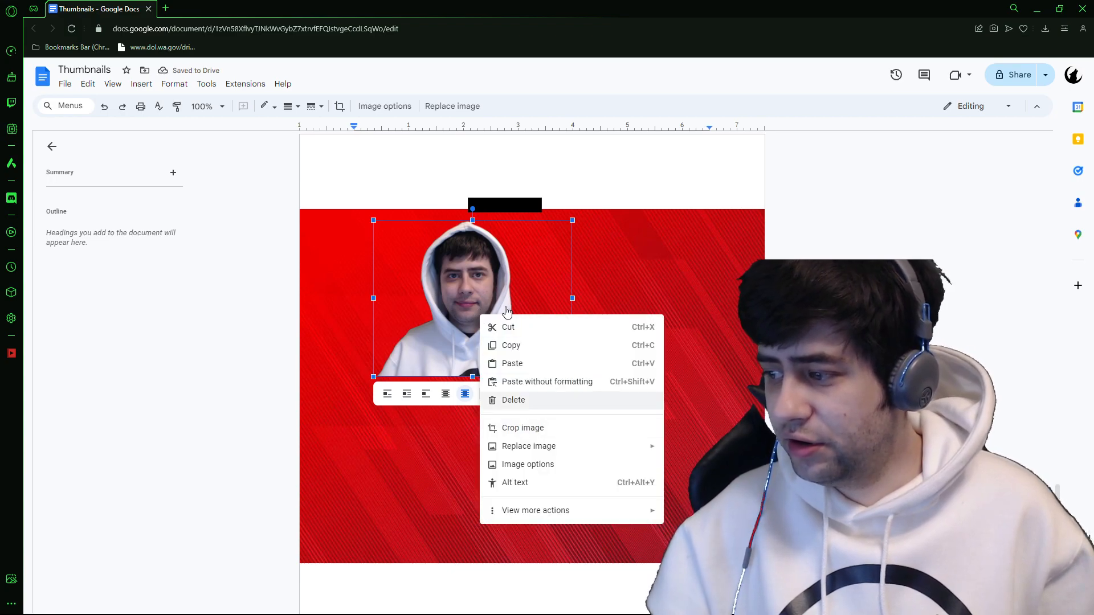
{"action": "left_click", "coordinate": [577, 465]}
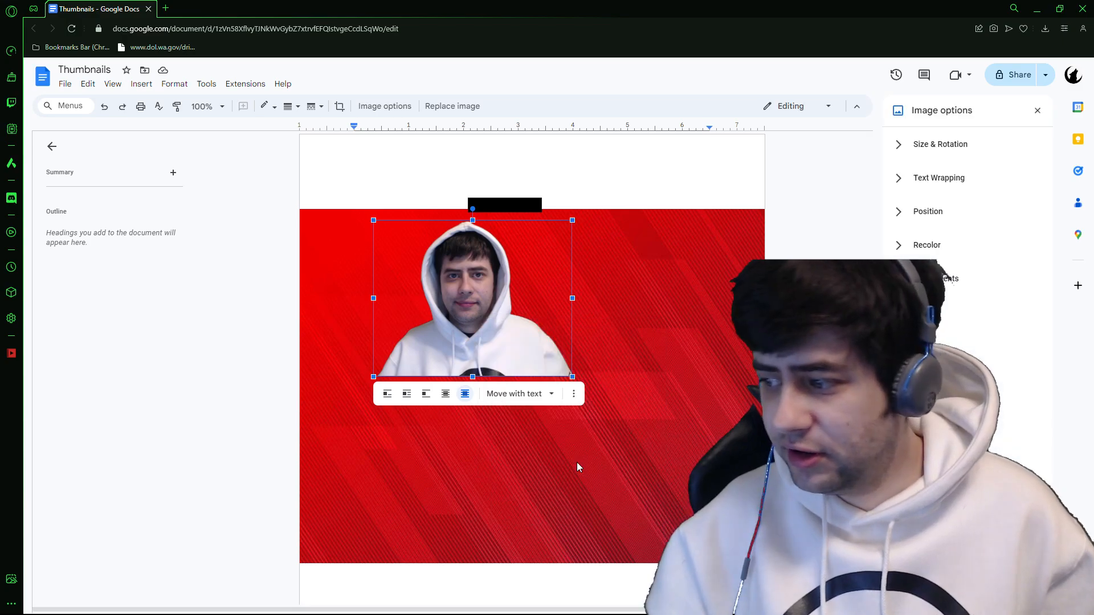
{"action": "left_click", "coordinate": [941, 180]}
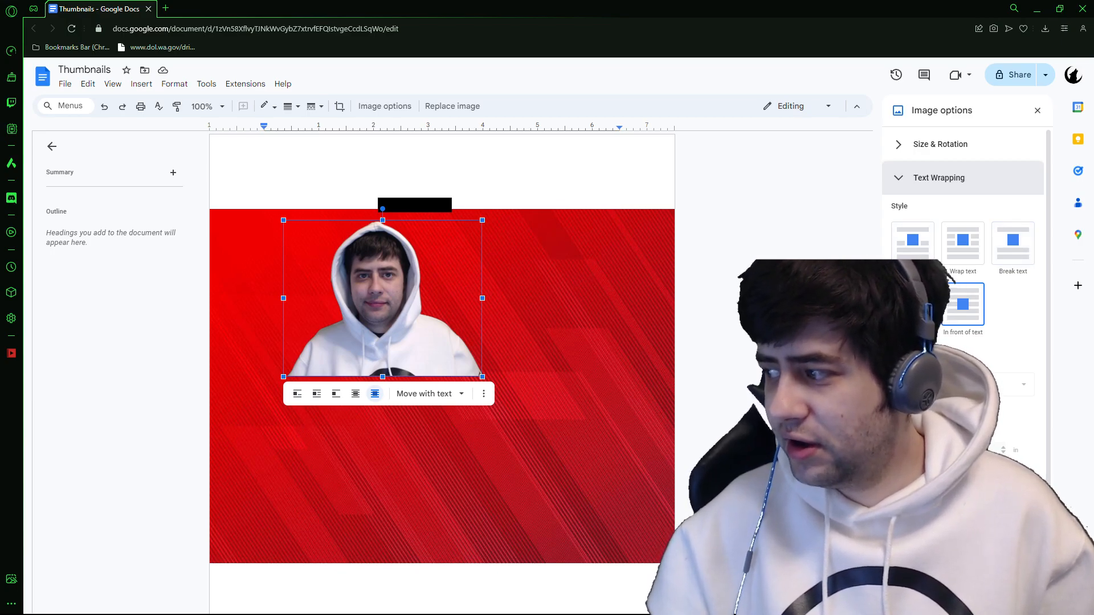
{"action": "left_click", "coordinate": [355, 393]}
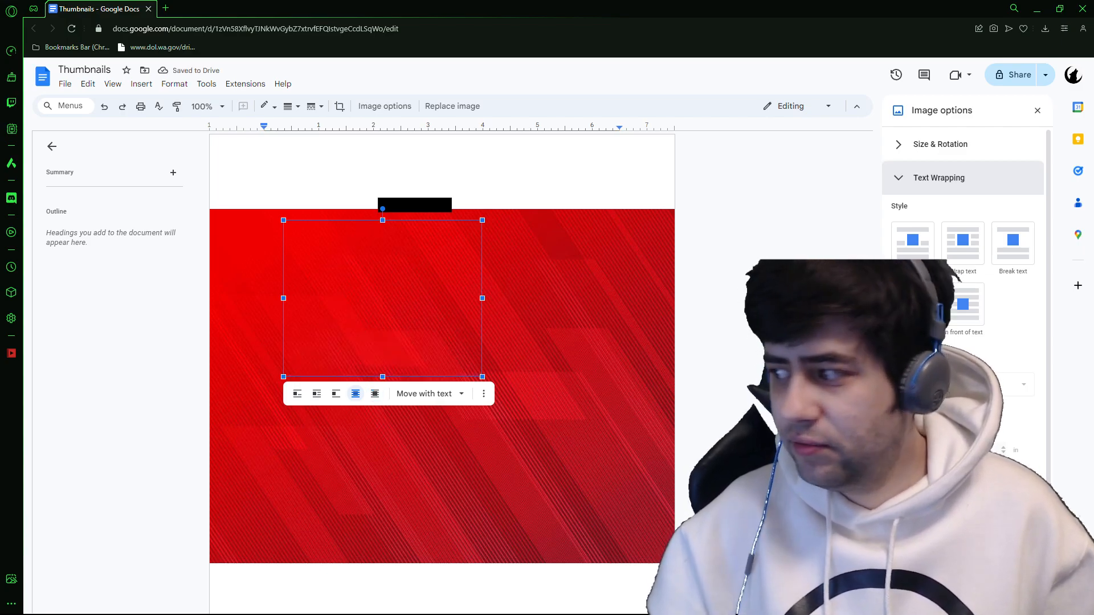
{"action": "left_click", "coordinate": [978, 317]}
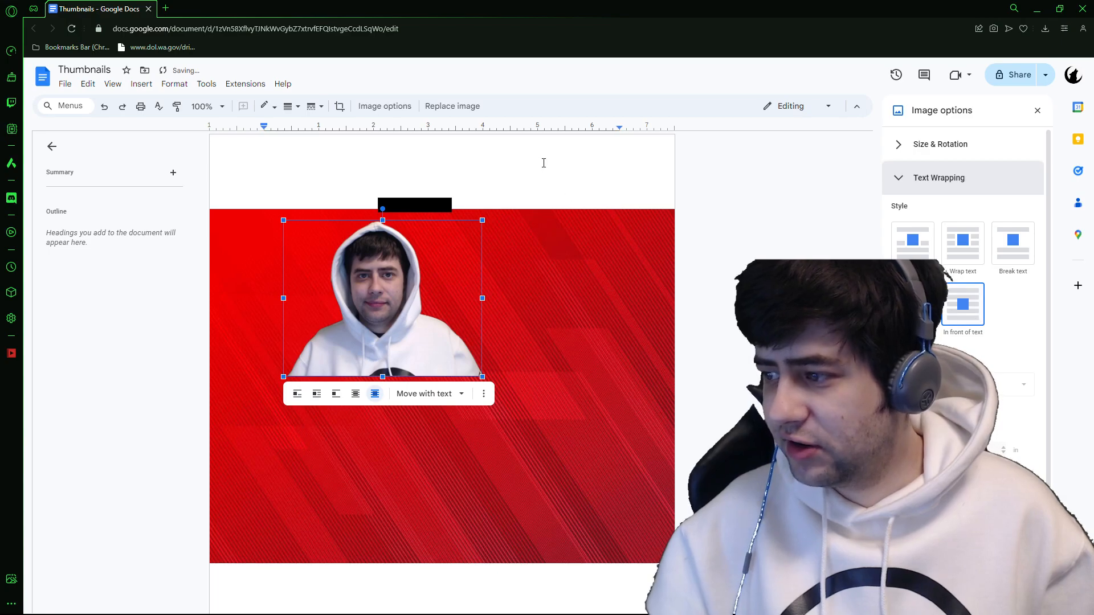
- Nudge the black bar at the red background's upper edge and move the hooded portrait off the background
{"action": "left_click", "coordinate": [446, 196]}
{"action": "left_click", "coordinate": [429, 203]}
{"action": "left_click_drag", "start_coordinate": [430, 203], "coordinate": [427, 153]}
{"action": "left_click", "coordinate": [382, 290]}
{"action": "left_click_drag", "start_coordinate": [377, 312], "coordinate": [467, 234]}
- Move the portrait without the raised hood onto the red background's right half and set its text wrapping to In front of text
{"action": "scroll", "coordinate": [488, 288], "scroll_direction": "up", "scroll_amount": 7}
{"action": "scroll", "coordinate": [464, 242], "scroll_direction": "up", "scroll_amount": 20}
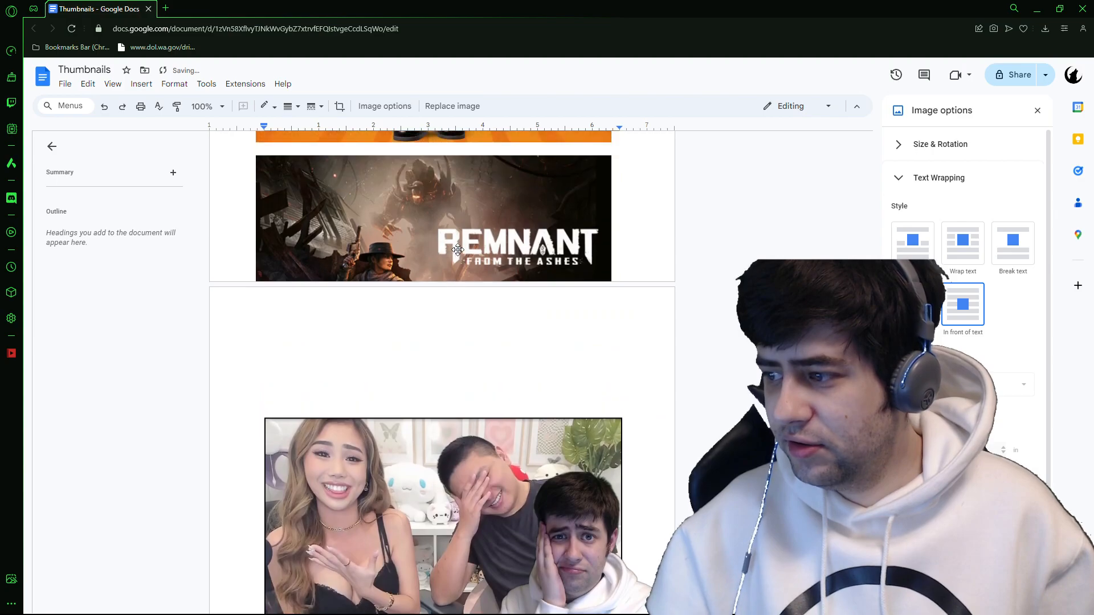
{"action": "scroll", "coordinate": [458, 250], "scroll_direction": "up", "scroll_amount": 19}
{"action": "scroll", "coordinate": [460, 253], "scroll_direction": "down", "scroll_amount": 20}
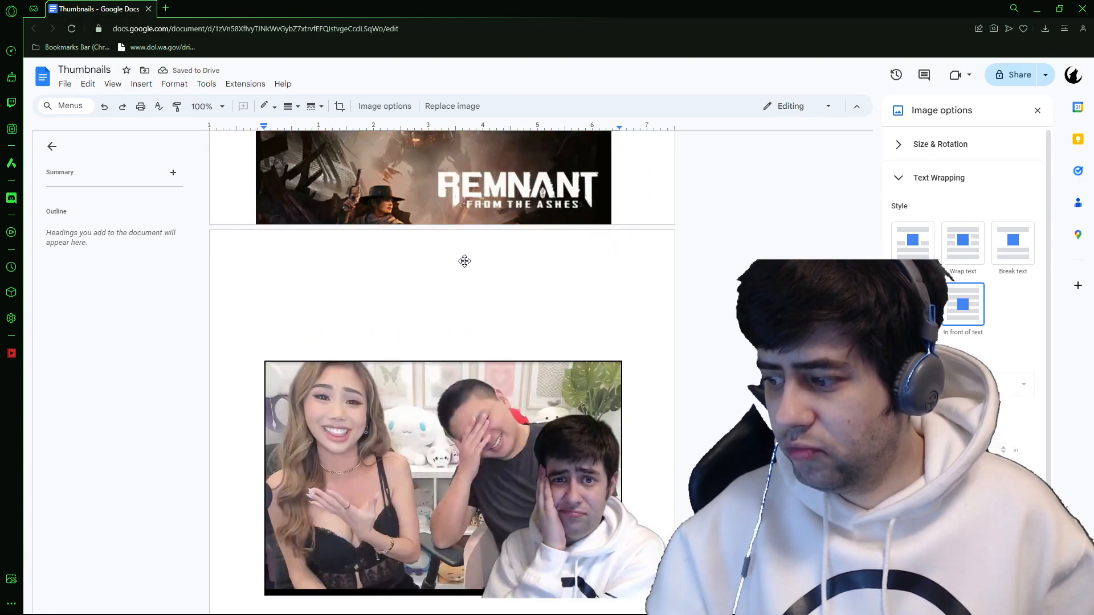
{"action": "scroll", "coordinate": [465, 261], "scroll_direction": "up", "scroll_amount": 20}
{"action": "left_click", "coordinate": [487, 331]}
{"action": "left_click_drag", "start_coordinate": [367, 302], "coordinate": [485, 389]}
{"action": "left_click_drag", "start_coordinate": [581, 411], "coordinate": [518, 233]}
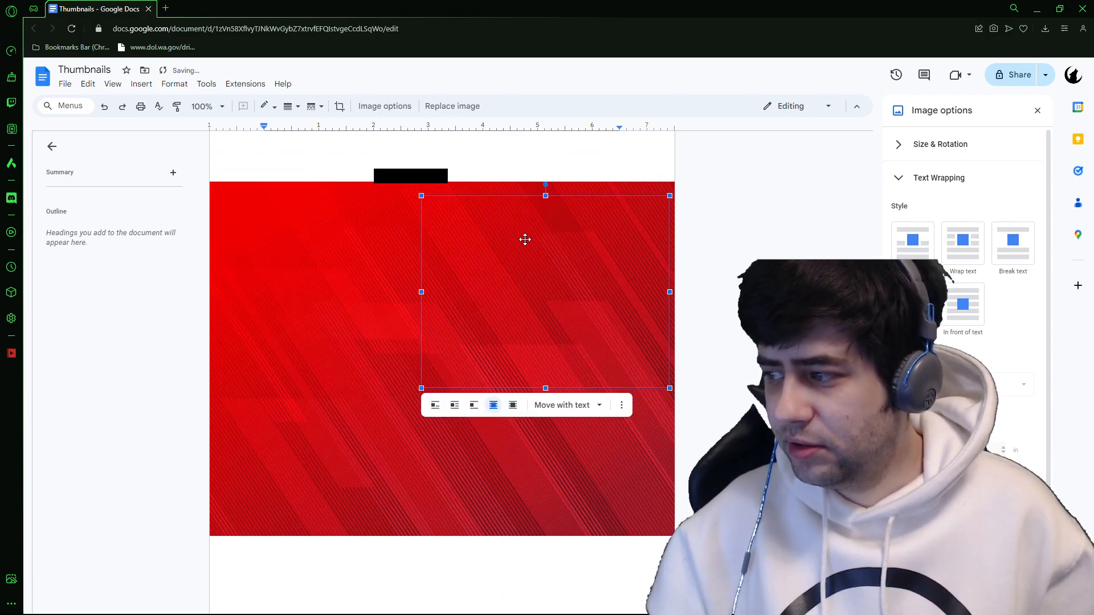
{"action": "left_click", "coordinate": [953, 323]}
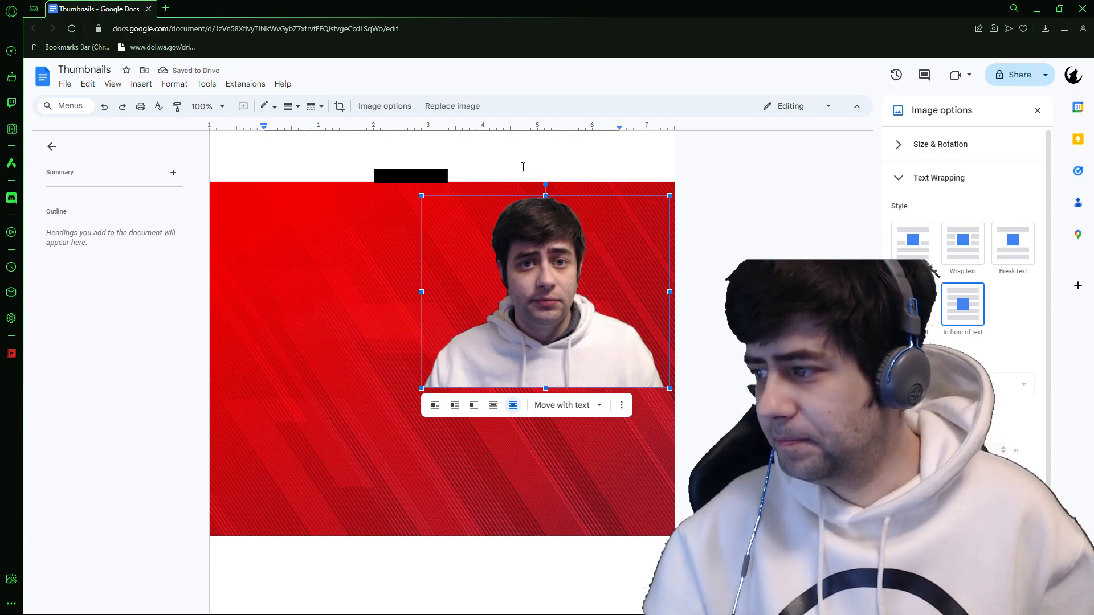
- Move the black bar off the red background onto the image with the kik logo on the page above
{"action": "scroll", "coordinate": [528, 162], "scroll_direction": "up", "scroll_amount": 4}
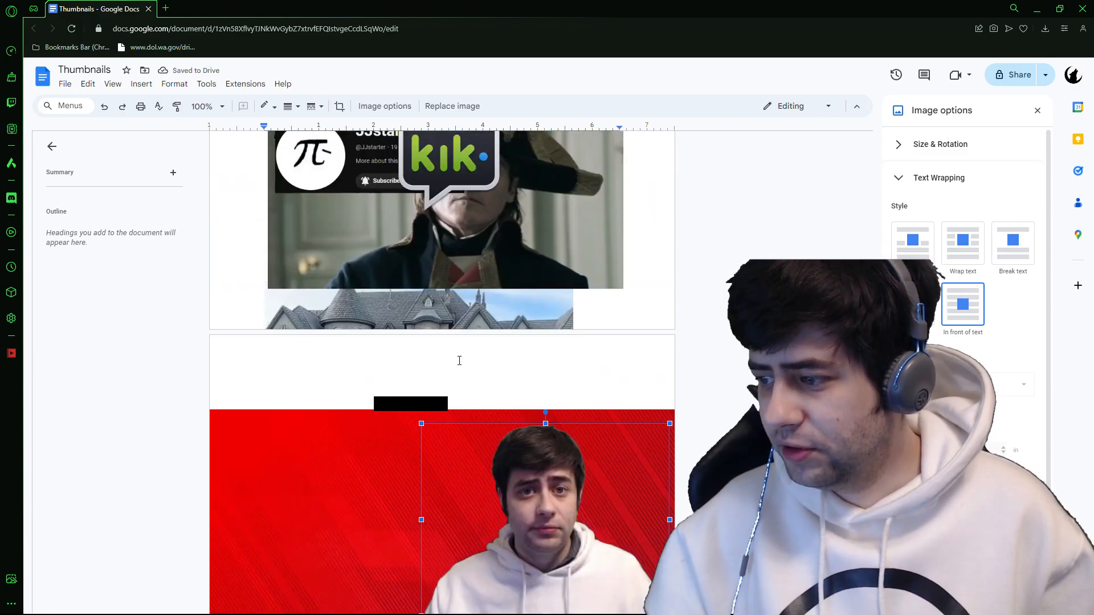
{"action": "left_click", "coordinate": [410, 402]}
{"action": "left_click_drag", "start_coordinate": [410, 403], "coordinate": [394, 257]}
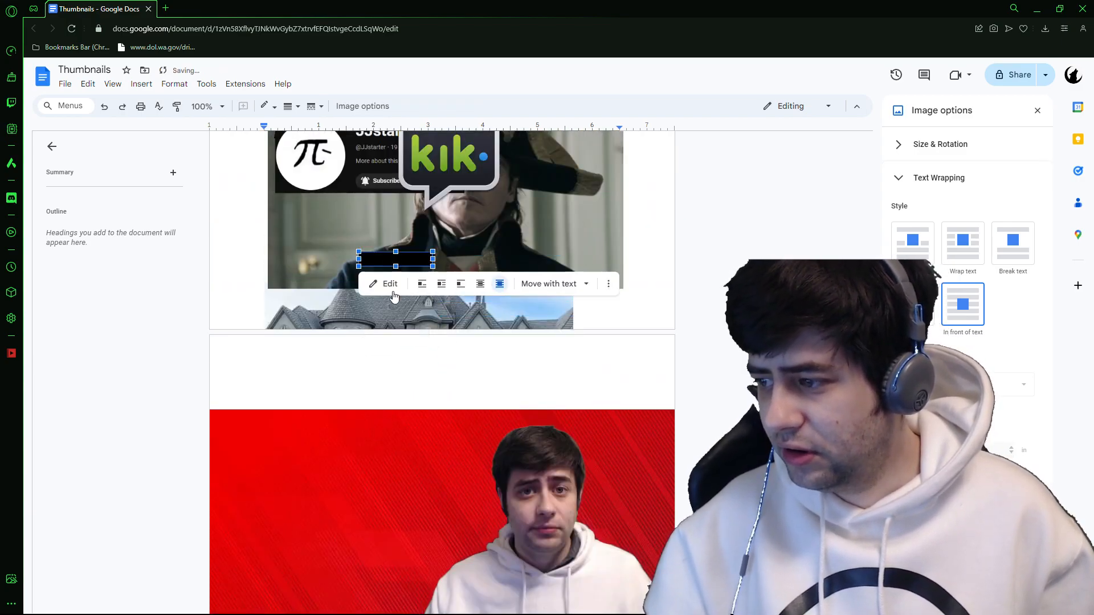
- Add the unhighlighted title "Behind the Curtain" over the red background, with "Curtain" on a second line
{"action": "scroll", "coordinate": [394, 257], "scroll_direction": "down", "scroll_amount": 2}
{"action": "left_click", "coordinate": [307, 295]}
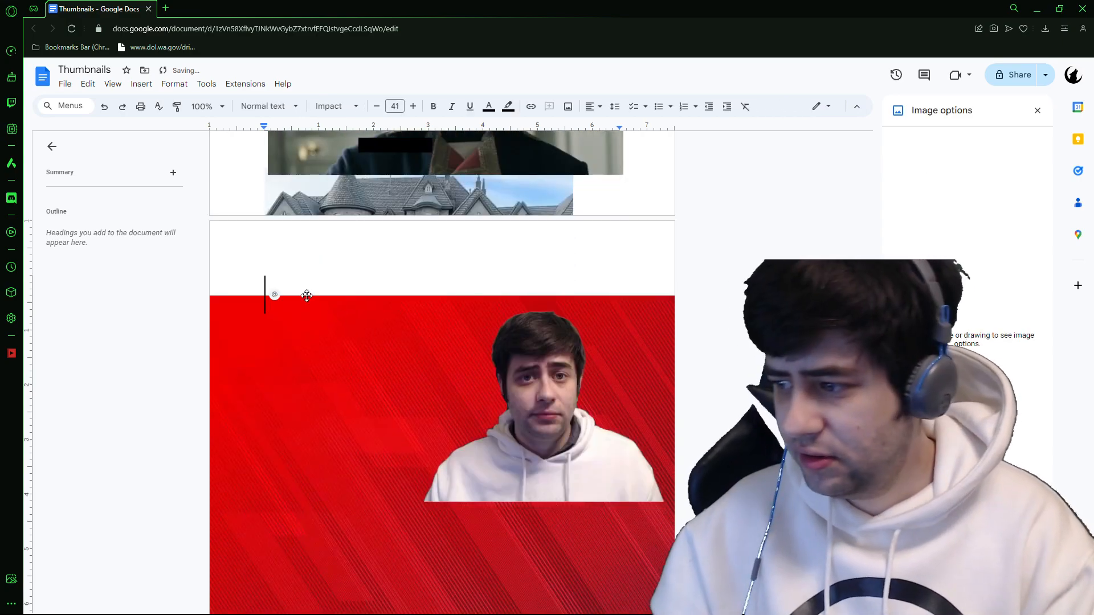
{"action": "key", "text": "Return"}
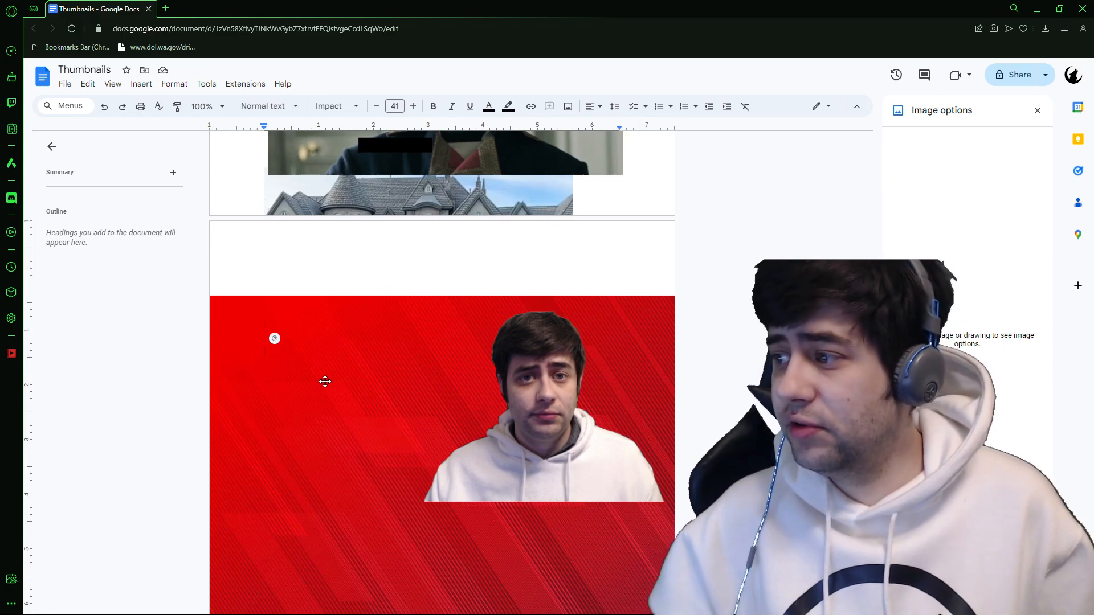
{"action": "left_click", "coordinate": [508, 106]}
{"action": "left_click", "coordinate": [519, 137]}
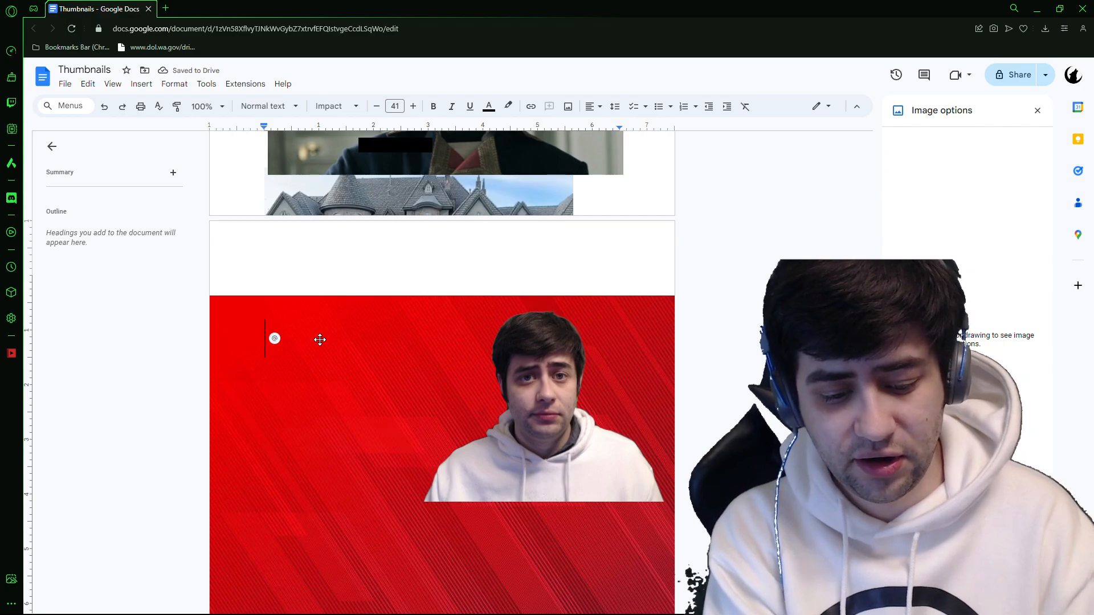
{"action": "type", "text": "Behind the"}
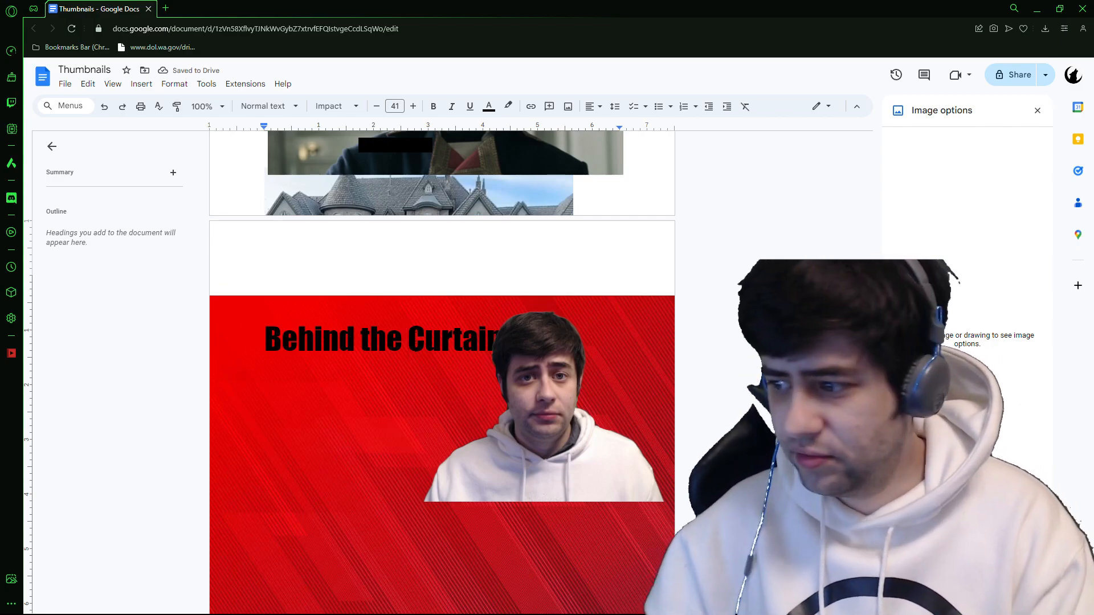
{"action": "key", "text": "Return"}
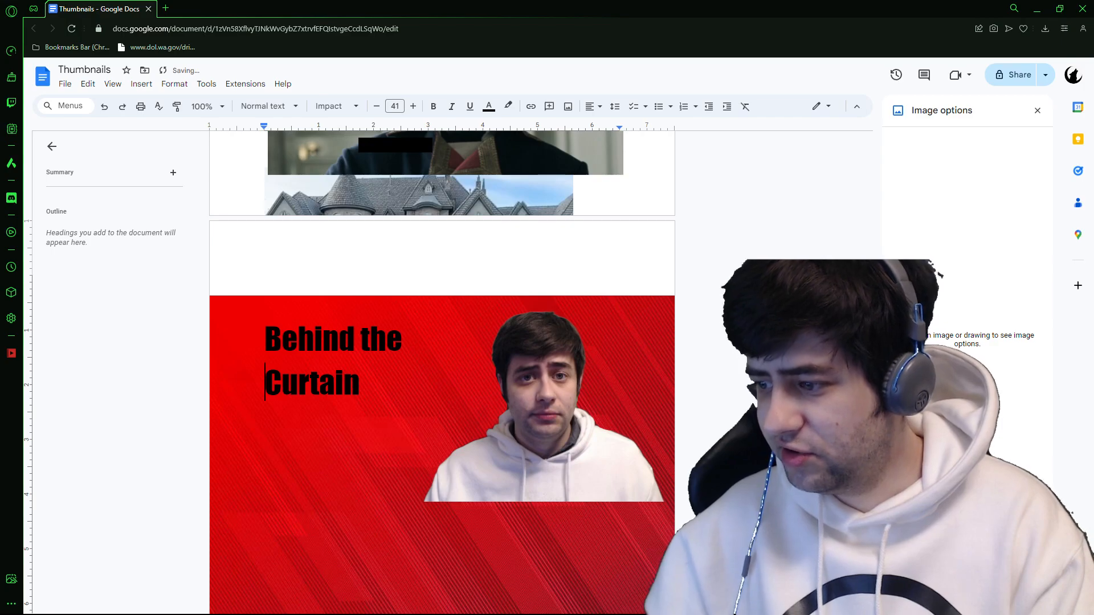
- Set the title's line spacing to Single and its text color to white
{"action": "key", "text": "ctrl+a"}
{"action": "left_click", "coordinate": [593, 106]}
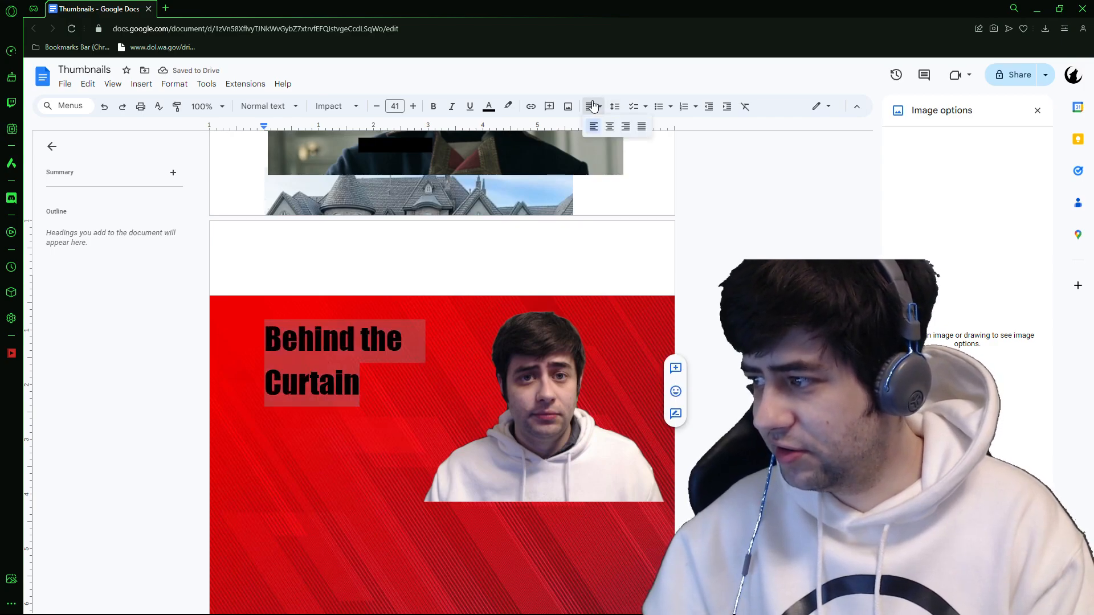
{"action": "left_click", "coordinate": [612, 107]}
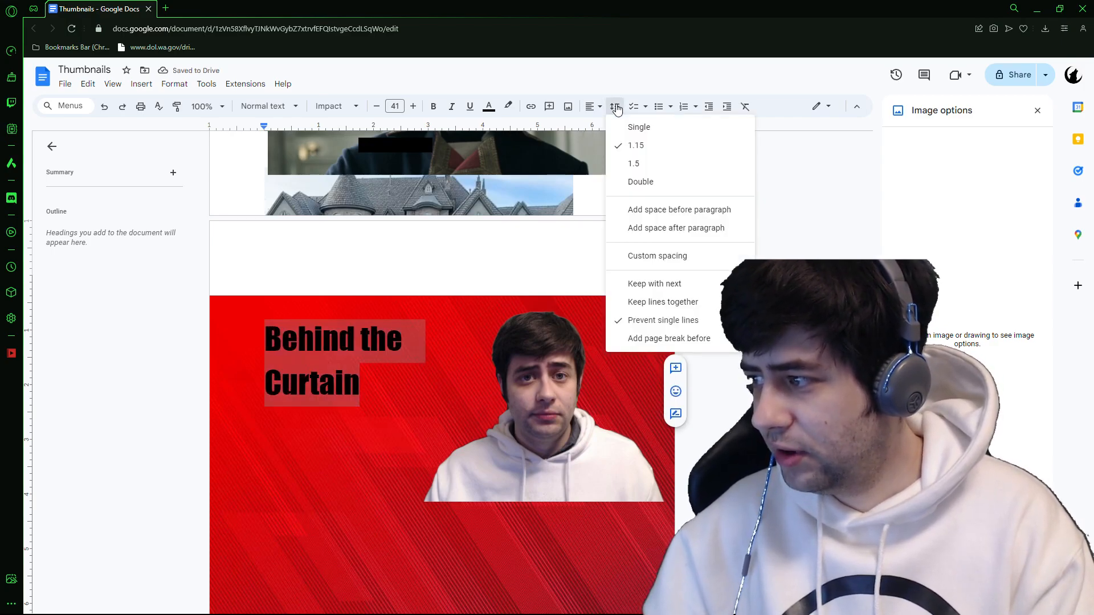
{"action": "left_click", "coordinate": [648, 133]}
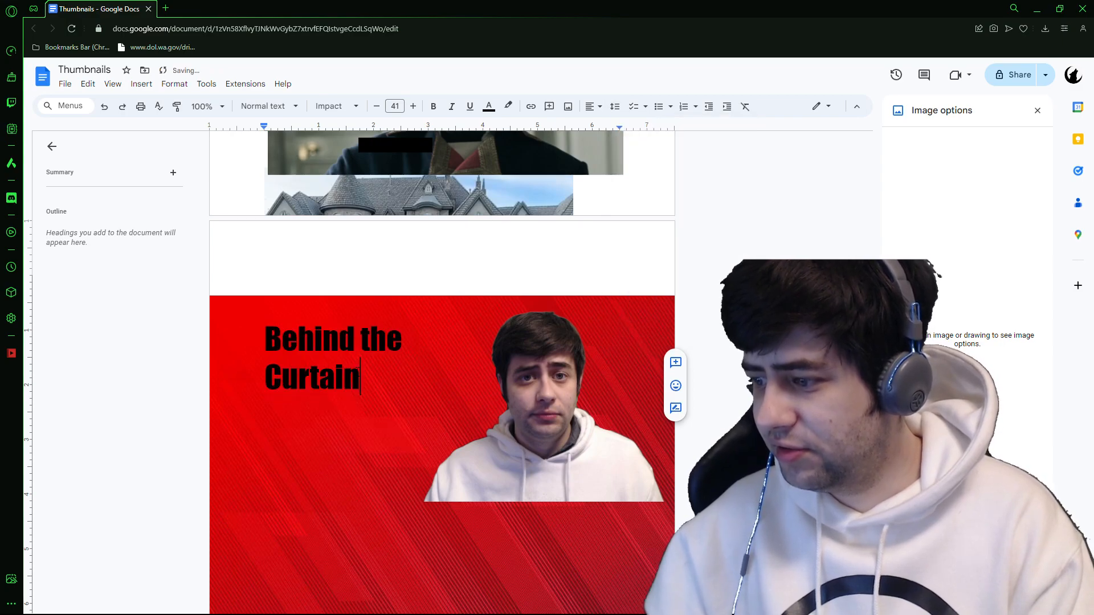
{"action": "left_click", "coordinate": [490, 107]}
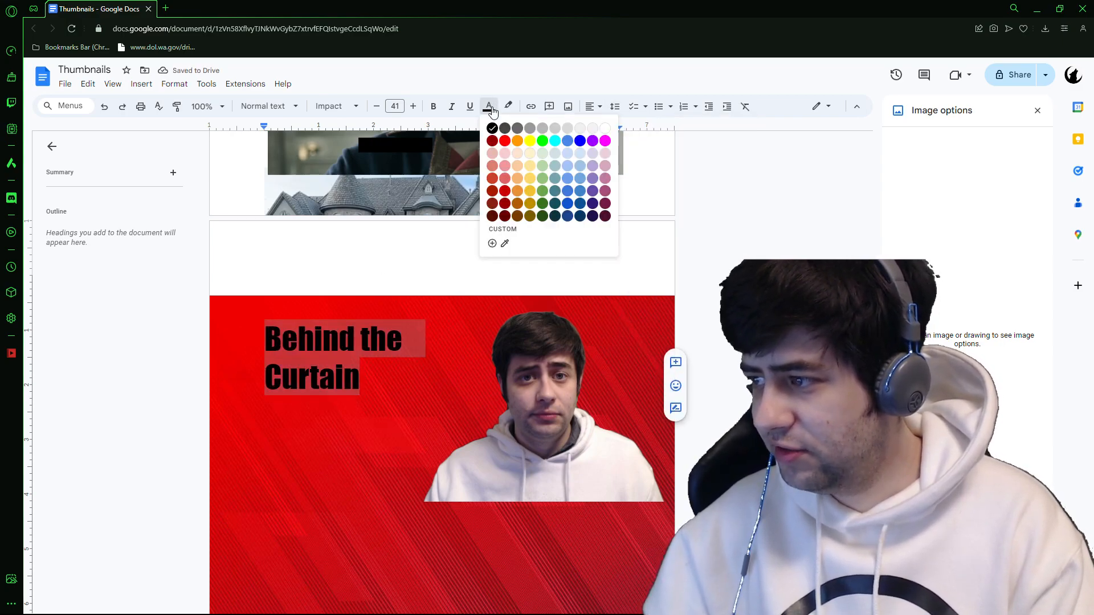
{"action": "left_click", "coordinate": [605, 129]}
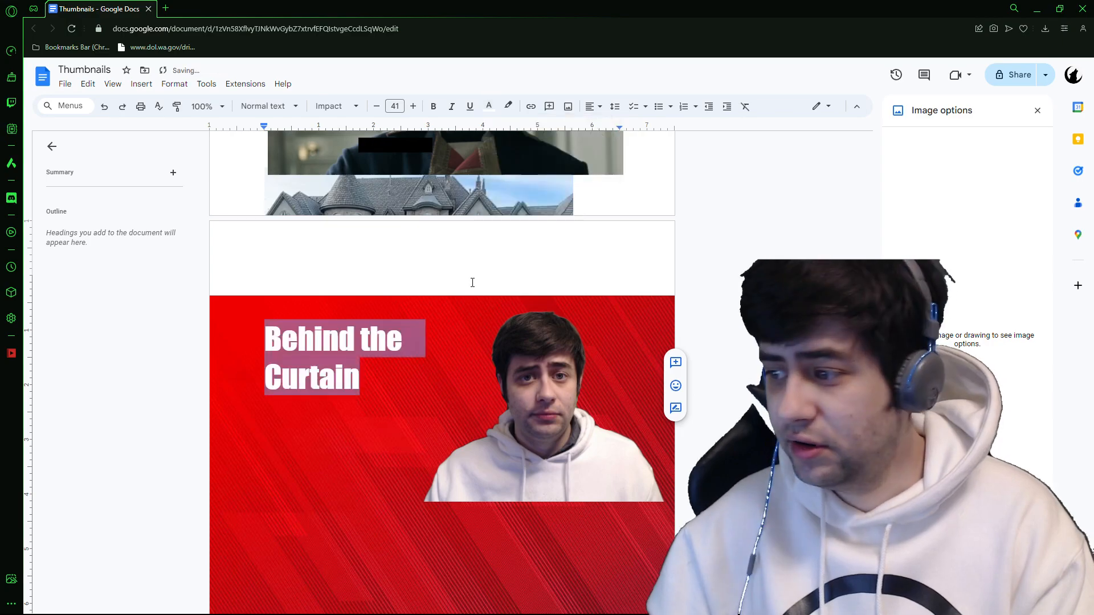
{"action": "left_click", "coordinate": [358, 373]}
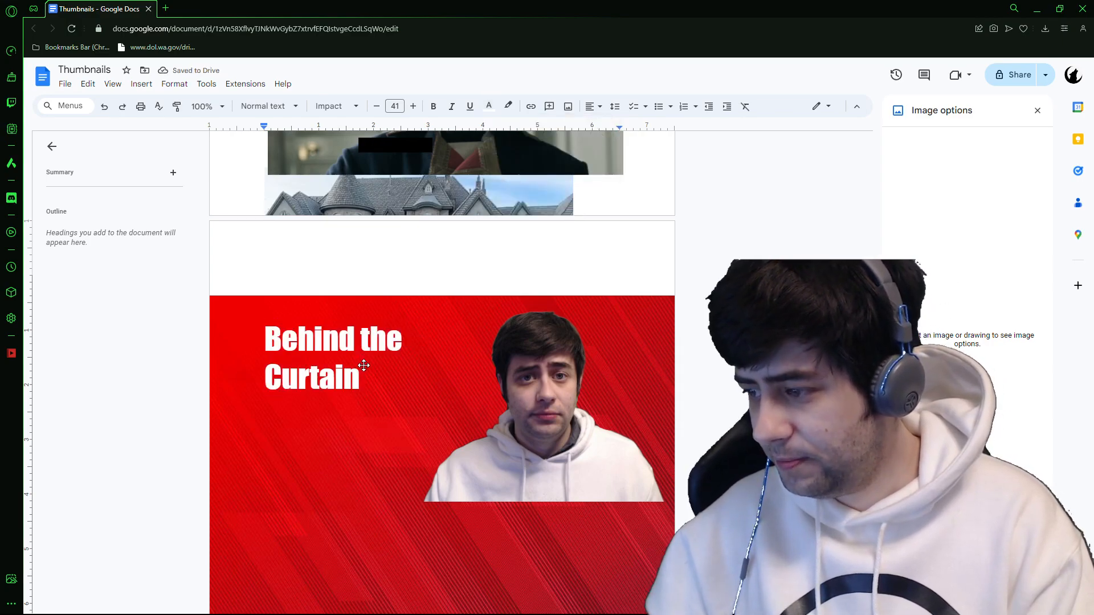
- Shrink the portrait on the red background proportionally and shift it slightly up and to the right
{"action": "left_click", "coordinate": [612, 352]}
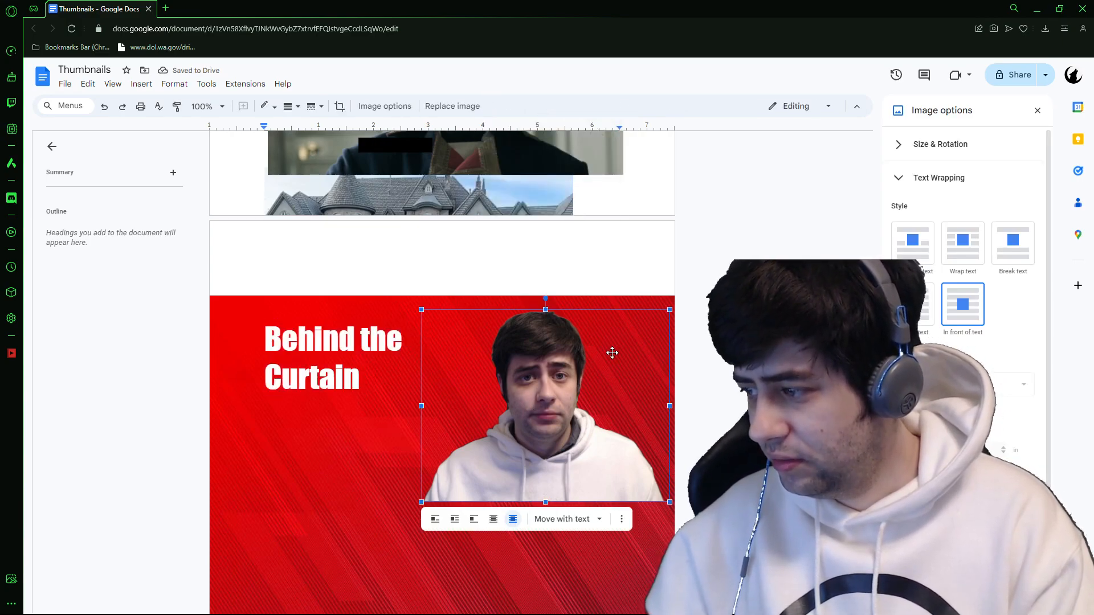
{"action": "left_click_drag", "start_coordinate": [669, 309], "coordinate": [628, 342]}
{"action": "left_click_drag", "start_coordinate": [550, 417], "coordinate": [564, 390]}
{"action": "scroll", "coordinate": [610, 353], "scroll_direction": "up", "scroll_amount": 6}
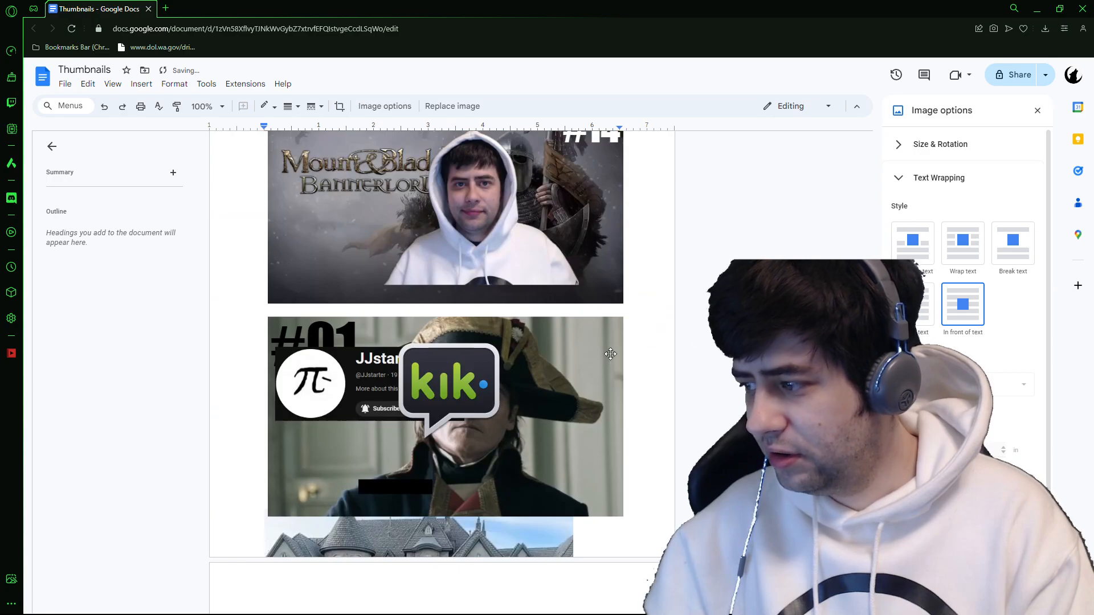
{"action": "left_click", "coordinate": [644, 351]}
{"action": "scroll", "coordinate": [627, 352], "scroll_direction": "up", "scroll_amount": 15}
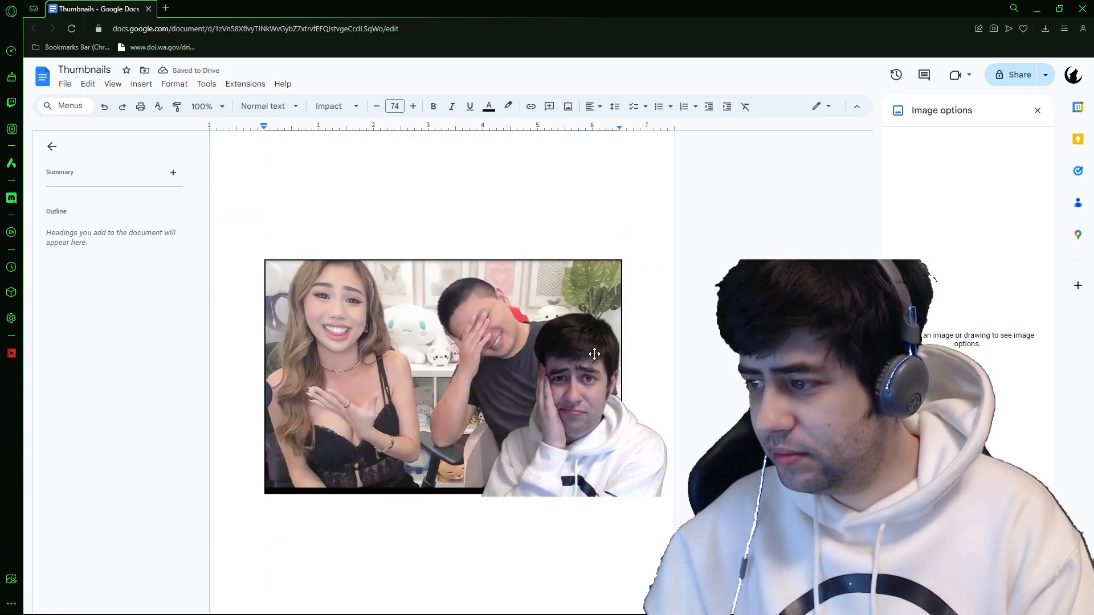
{"action": "scroll", "coordinate": [592, 354], "scroll_direction": "down", "scroll_amount": 15}
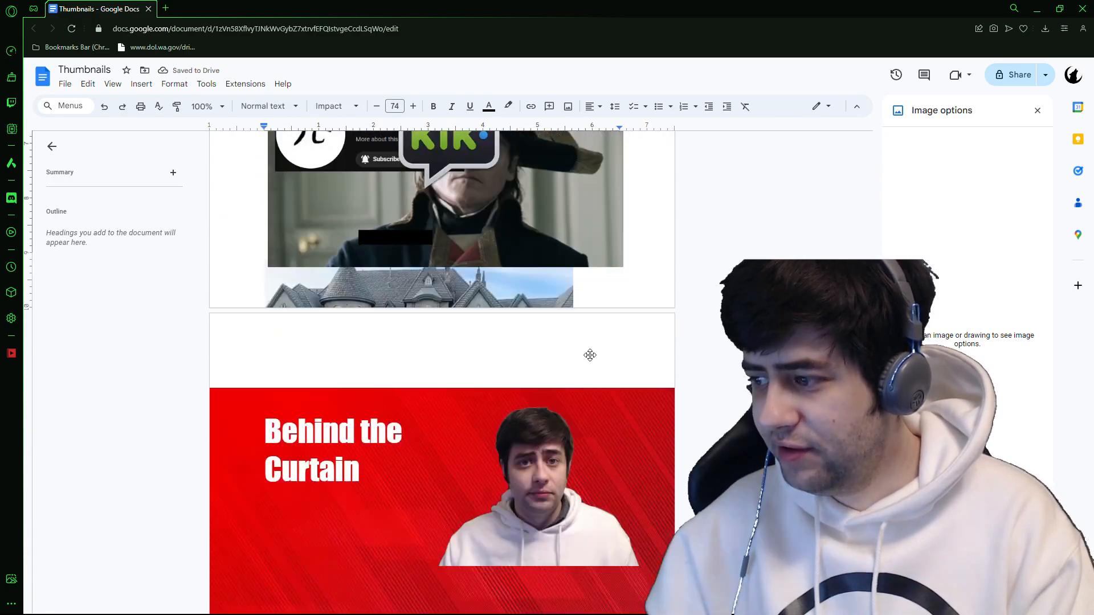
{"action": "scroll", "coordinate": [591, 356], "scroll_direction": "down", "scroll_amount": 5}
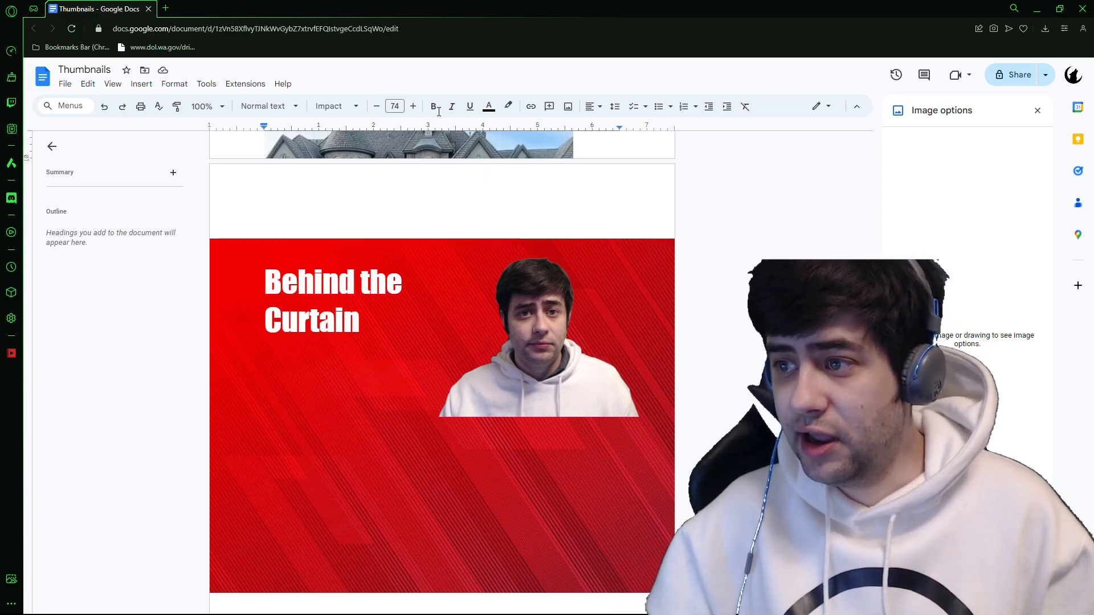
- Search for "camera" in a new browser tab and browse the image results
{"action": "left_click", "coordinate": [165, 8]}
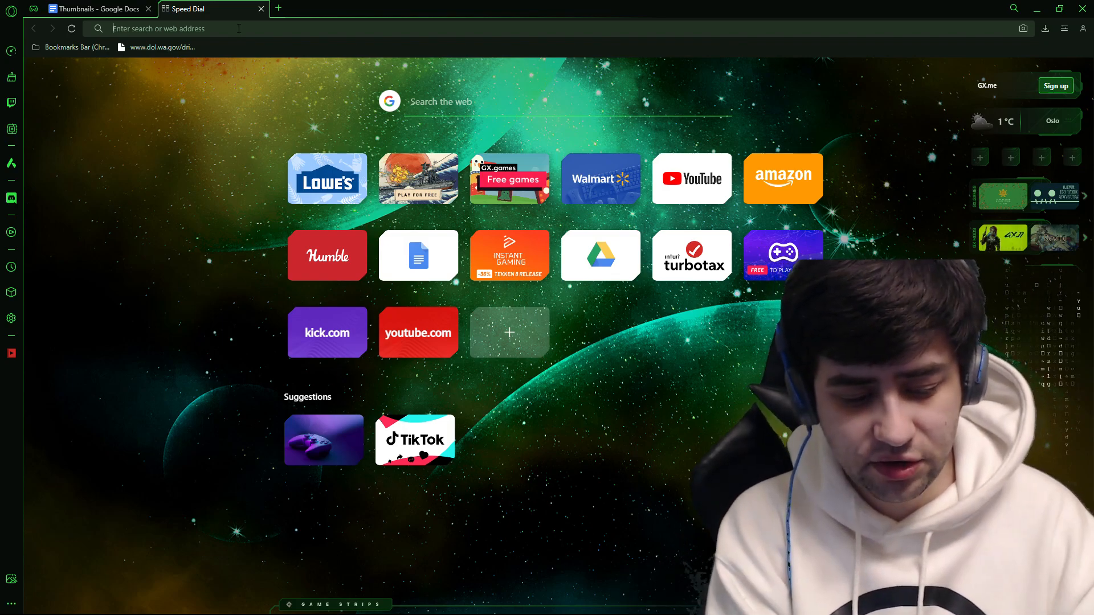
{"action": "type", "text": "camera"}
{"action": "key", "text": "Return"}
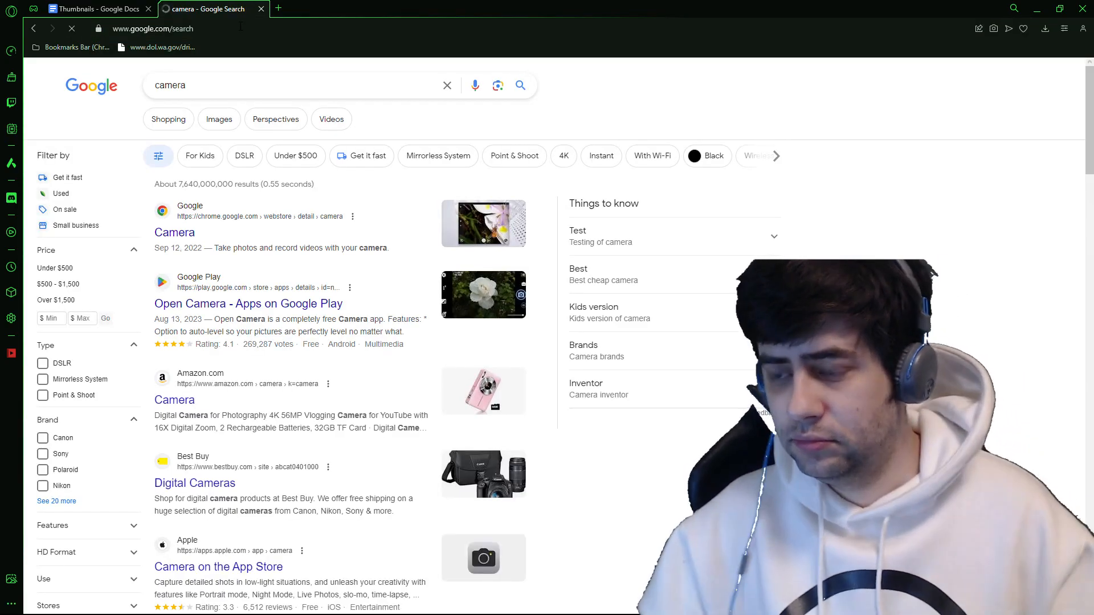
{"action": "left_click", "coordinate": [217, 112]}
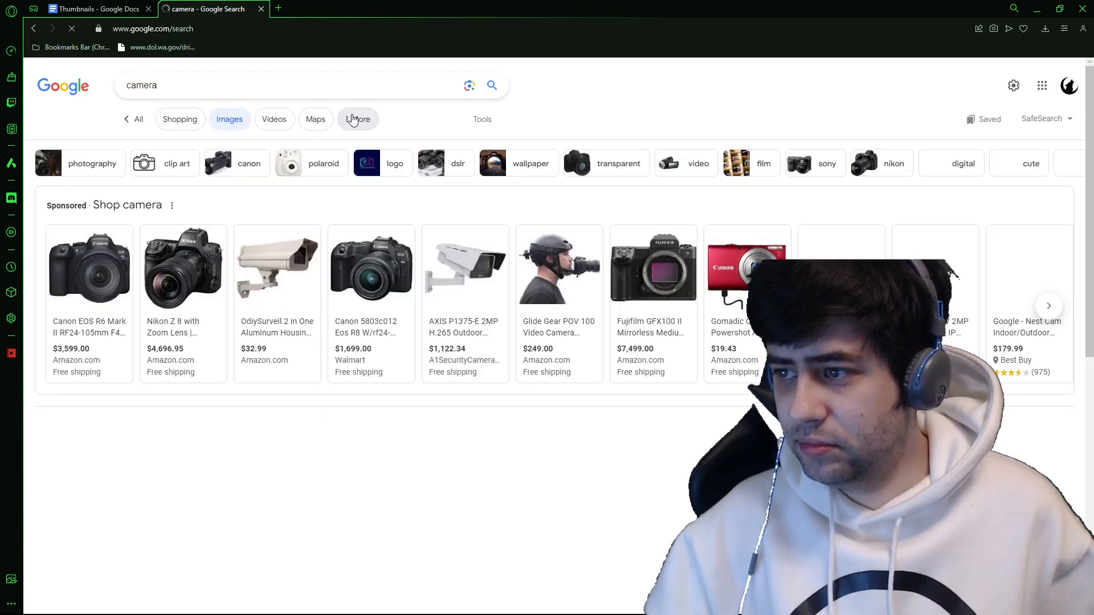
{"action": "scroll", "coordinate": [344, 110], "scroll_direction": "down", "scroll_amount": 1}
{"action": "scroll", "coordinate": [345, 108], "scroll_direction": "down", "scroll_amount": 8}
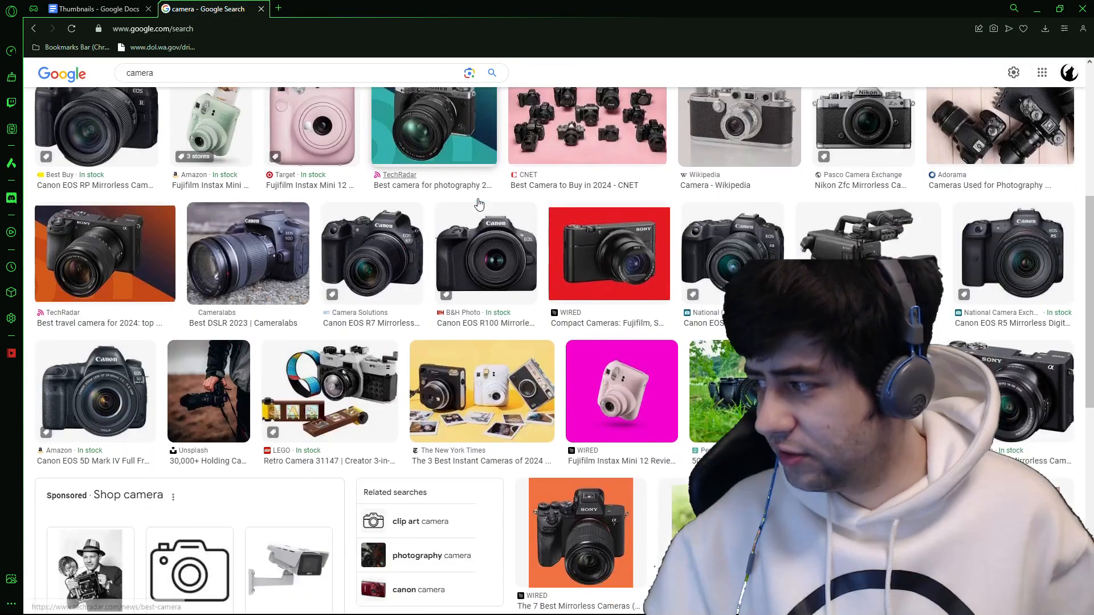
{"action": "scroll", "coordinate": [477, 204], "scroll_direction": "up", "scroll_amount": 9}
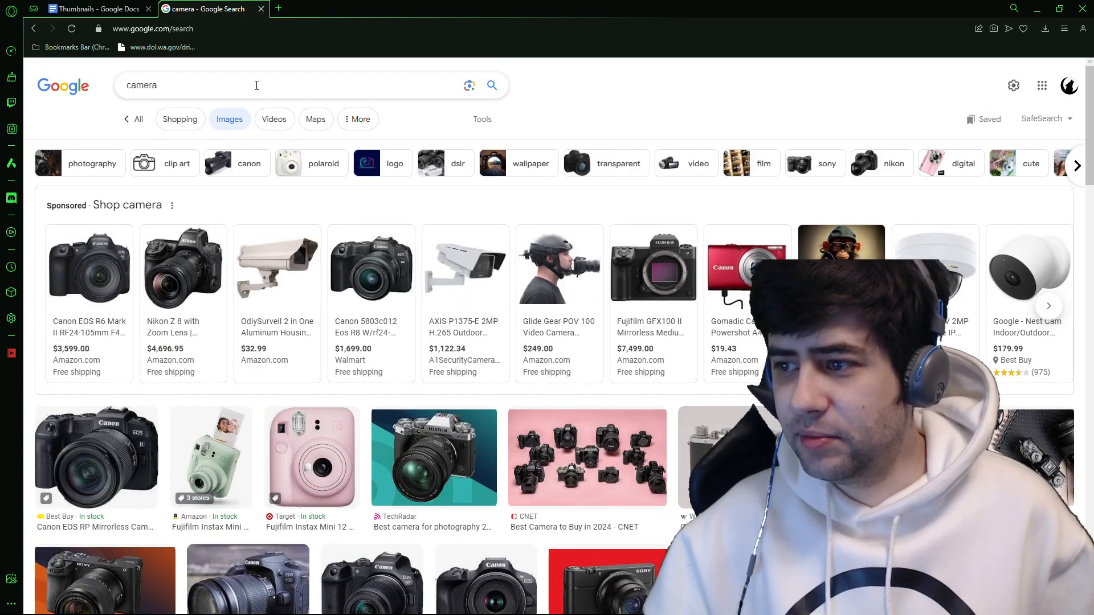
- Replace the image search query with the suggested "logitech camera"
{"action": "left_click", "coordinate": [257, 86]}
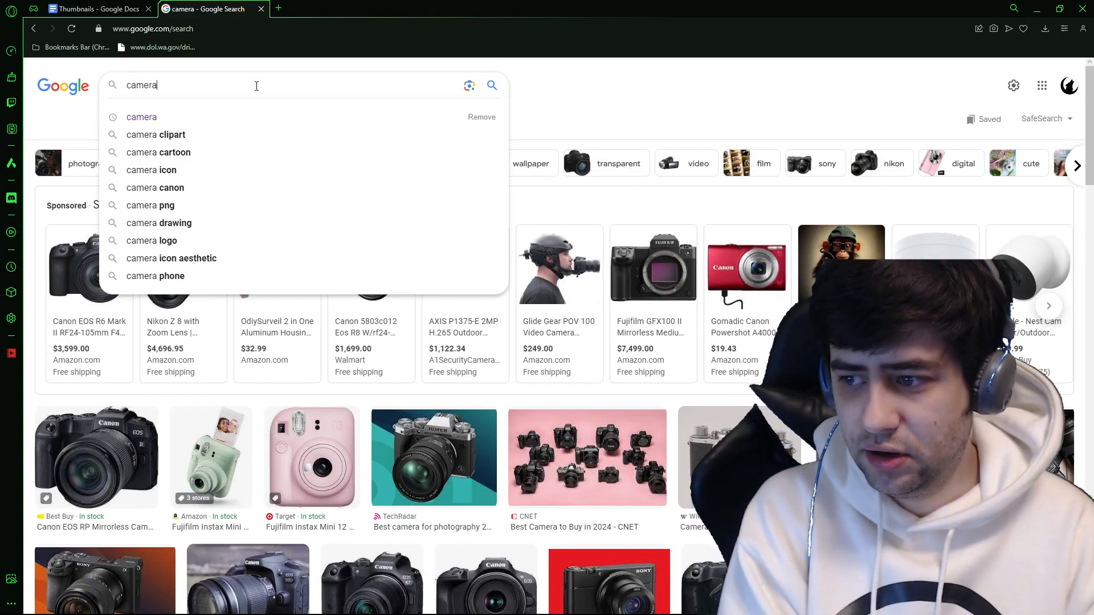
{"action": "key", "text": "BackSpace"}
{"action": "key", "text": "BackSpace"}
{"action": "key", "text": "BackSpace"}
{"action": "key", "text": "BackSpace"}
{"action": "key", "text": "BackSpace"}
{"action": "key", "text": "BackSpace"}
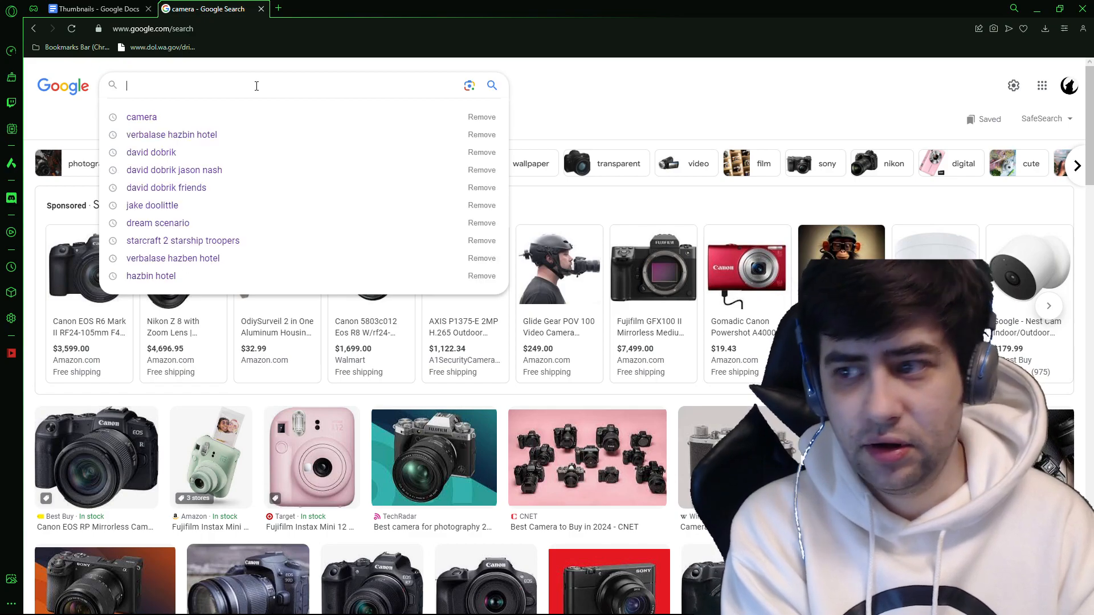
{"action": "type", "text": "logit"}
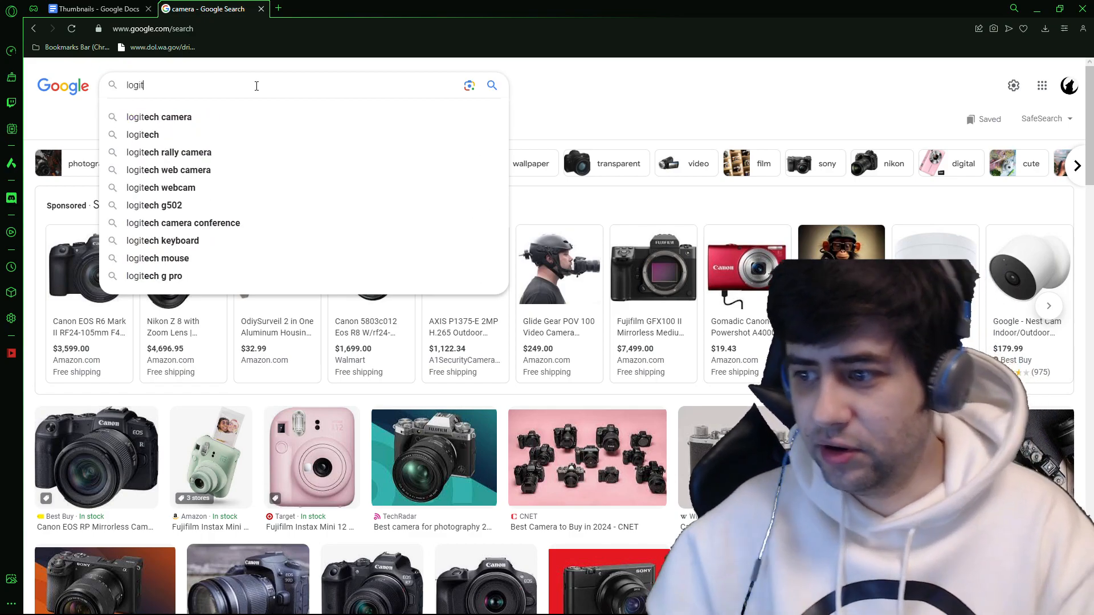
{"action": "left_click", "coordinate": [230, 118]}
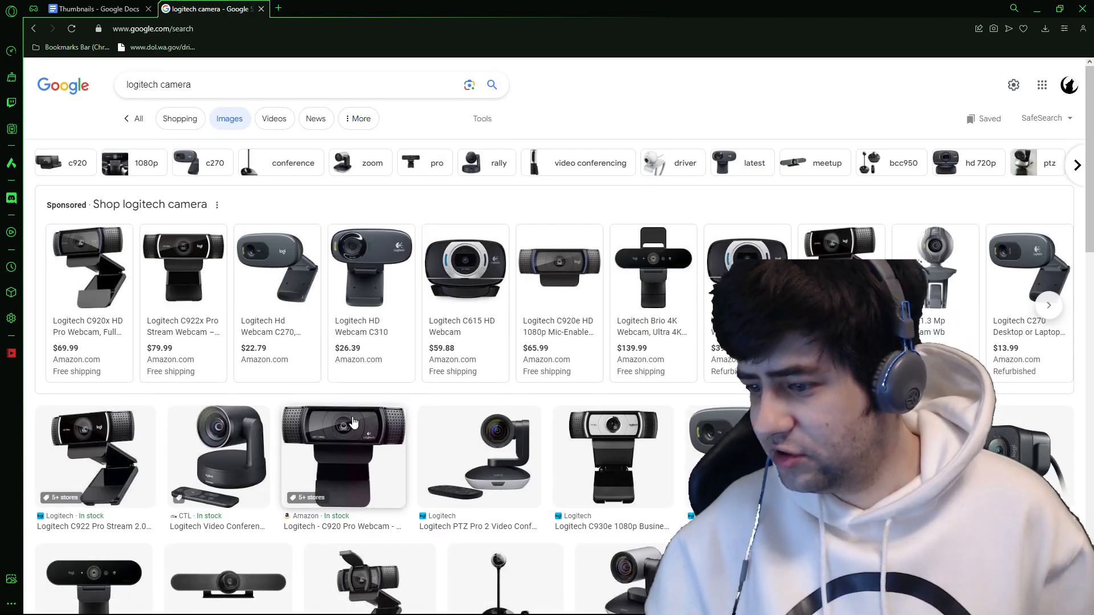
- Browse the webcam results through the Logitech C920 Pro and its related images, and preview the picture from Bechtle AG
{"action": "scroll", "coordinate": [353, 421], "scroll_direction": "down", "scroll_amount": 2}
{"action": "scroll", "coordinate": [350, 223], "scroll_direction": "down", "scroll_amount": 2}
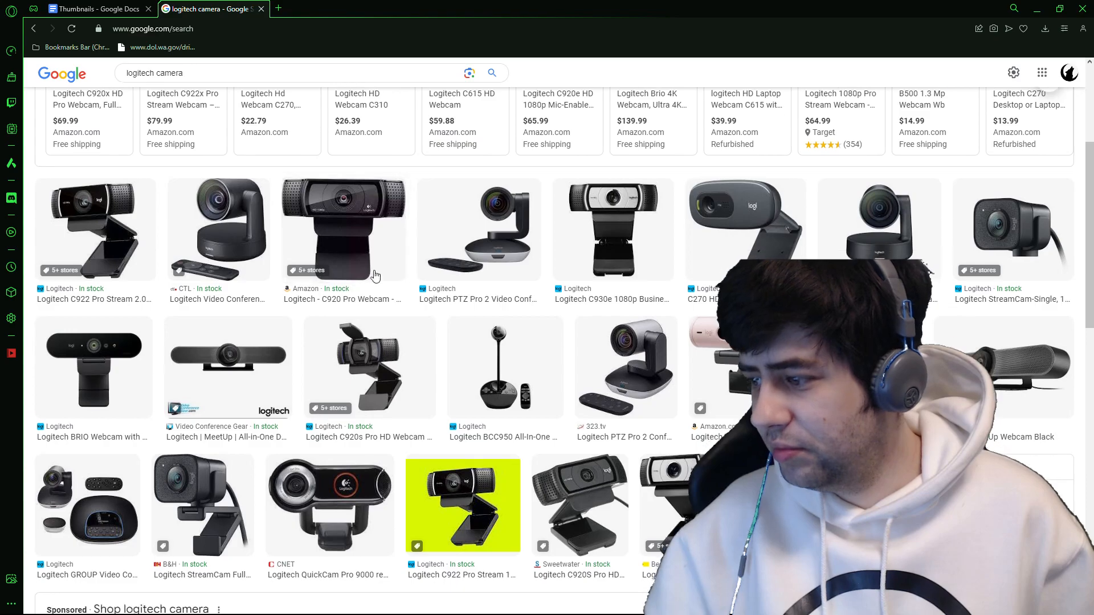
{"action": "left_click", "coordinate": [349, 223]}
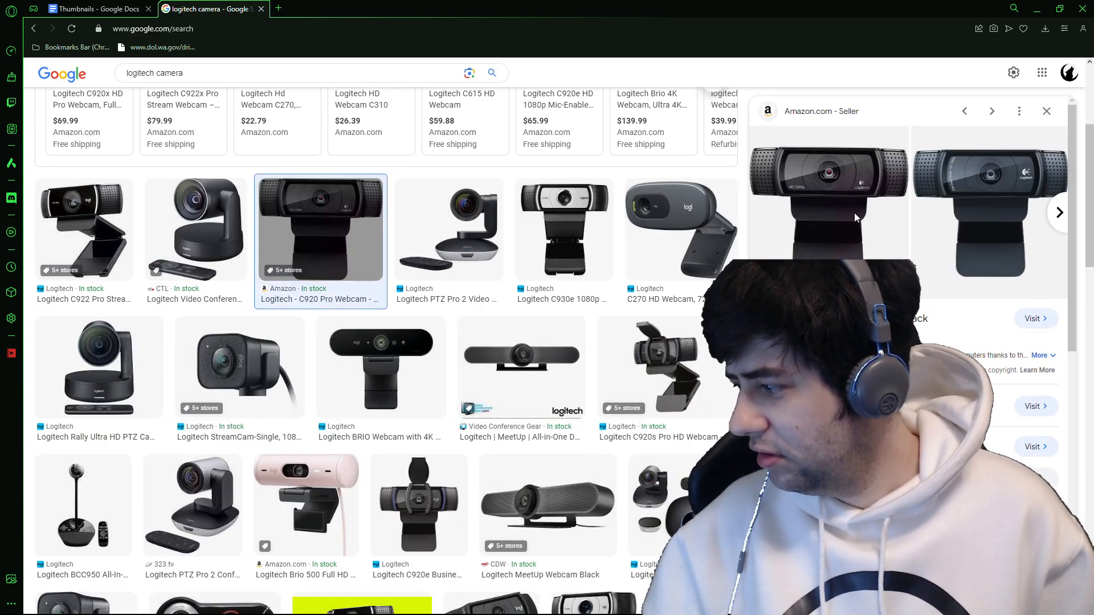
{"action": "scroll", "coordinate": [841, 204], "scroll_direction": "down", "scroll_amount": 2}
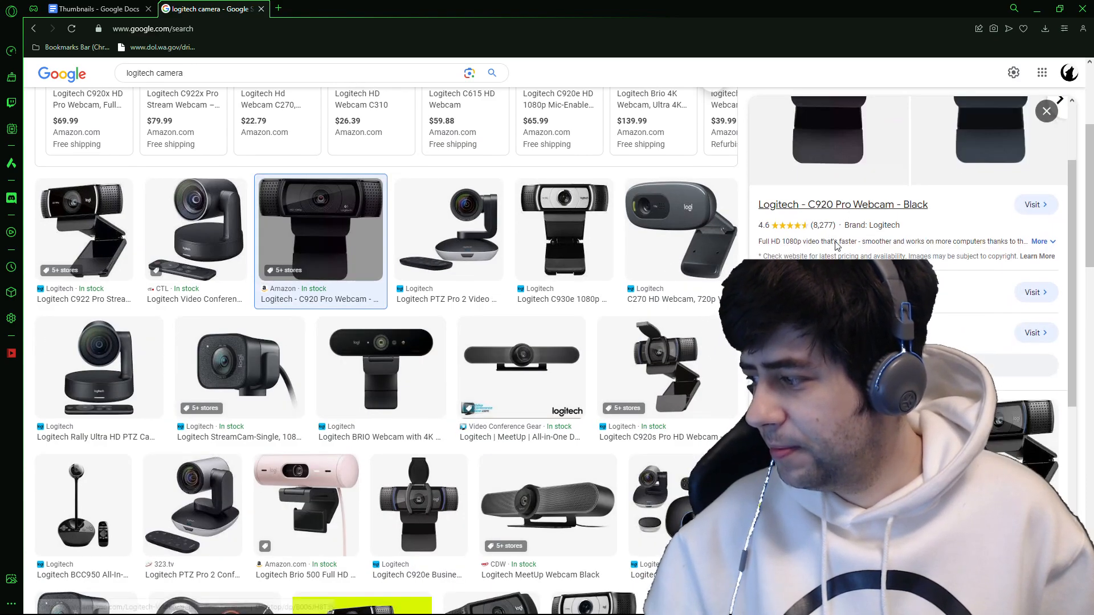
{"action": "scroll", "coordinate": [842, 219], "scroll_direction": "up", "scroll_amount": 2}
{"action": "scroll", "coordinate": [843, 219], "scroll_direction": "down", "scroll_amount": 4}
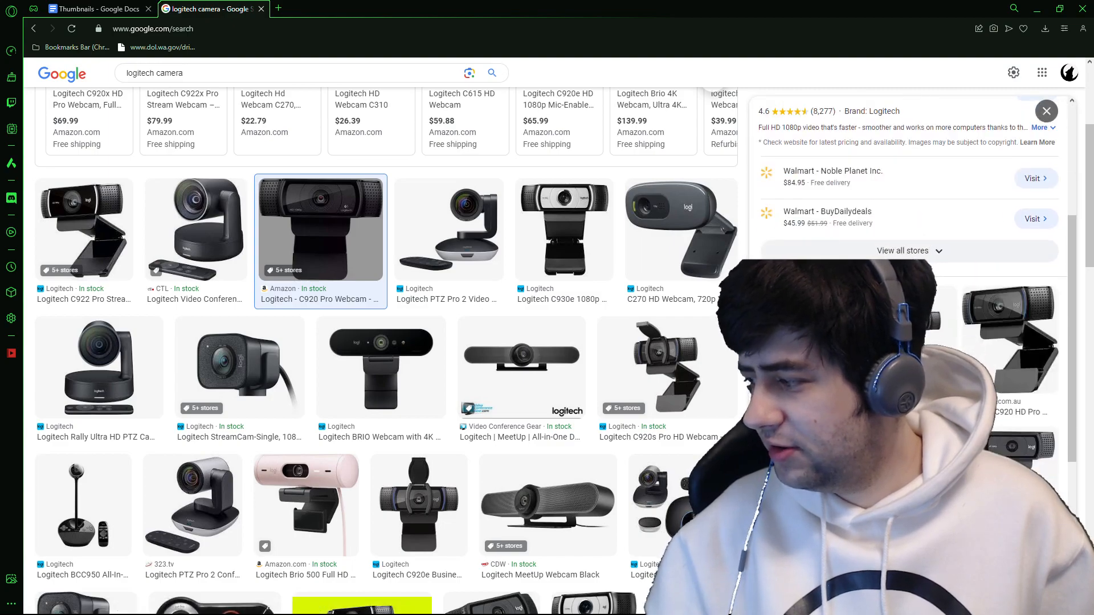
{"action": "left_click", "coordinate": [822, 338]}
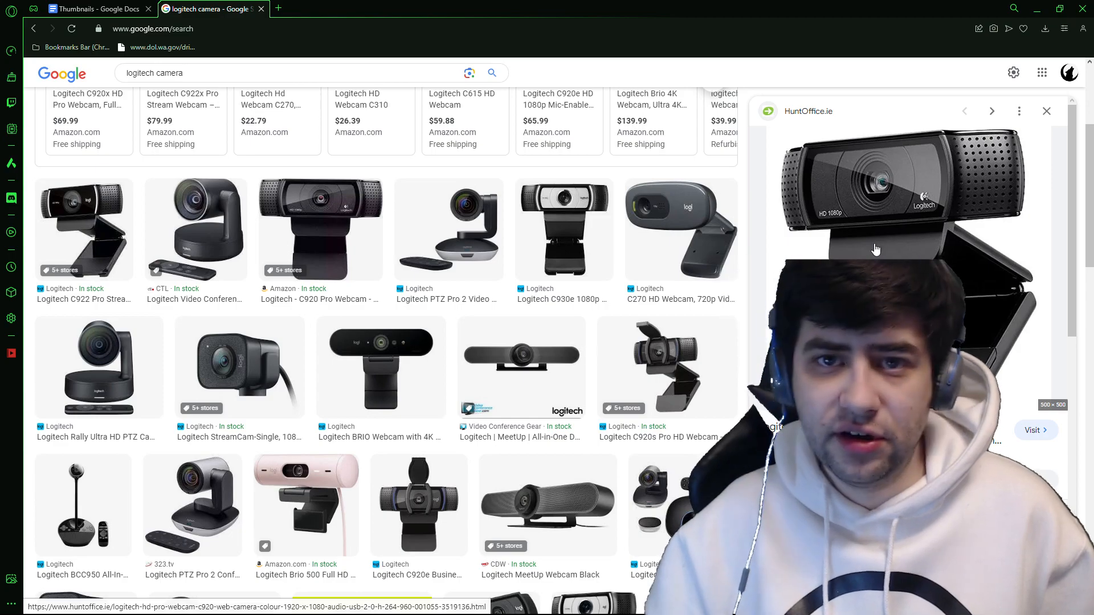
{"action": "scroll", "coordinate": [877, 244], "scroll_direction": "down", "scroll_amount": 2}
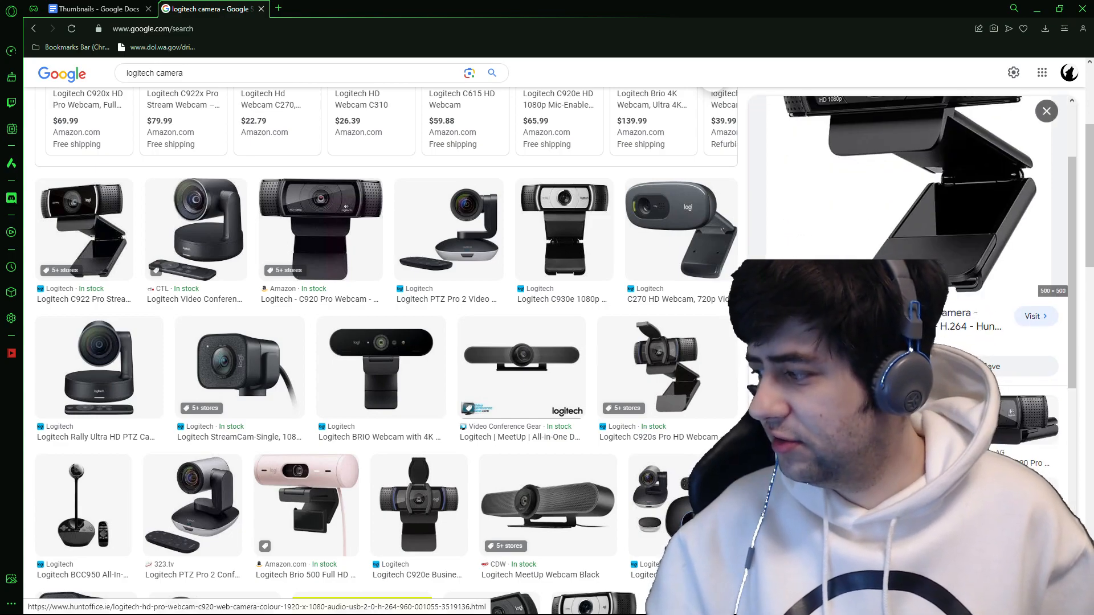
{"action": "left_click", "coordinate": [1013, 425]}
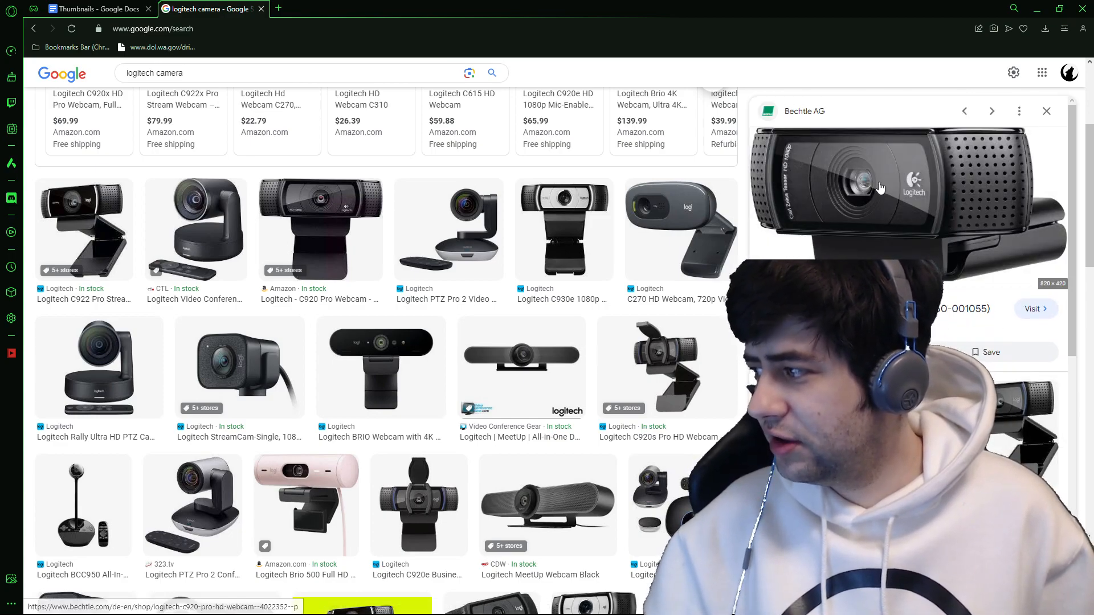
- Open the Bechtle AG webcam picture in its own tab, view it, and return to the image search results
{"action": "right_click", "coordinate": [879, 215]}
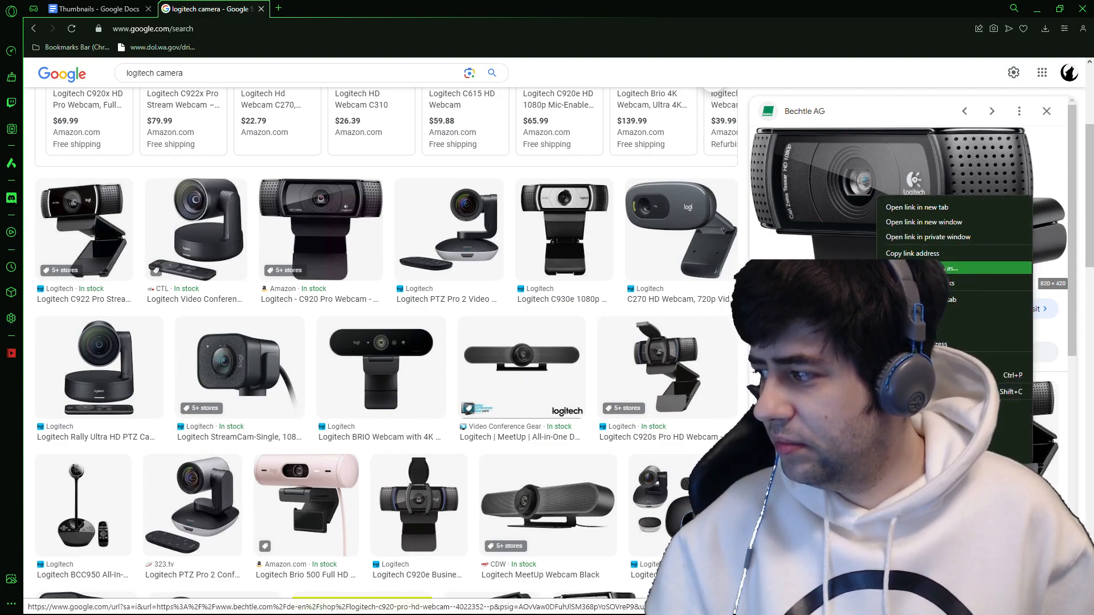
{"action": "left_click", "coordinate": [957, 314]}
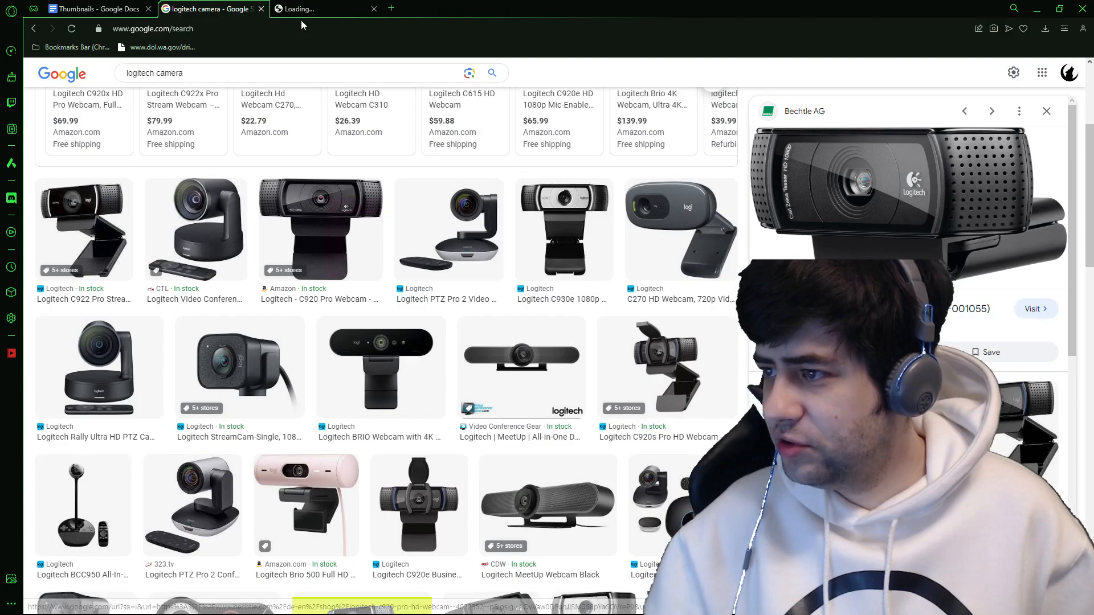
{"action": "left_click", "coordinate": [308, 8]}
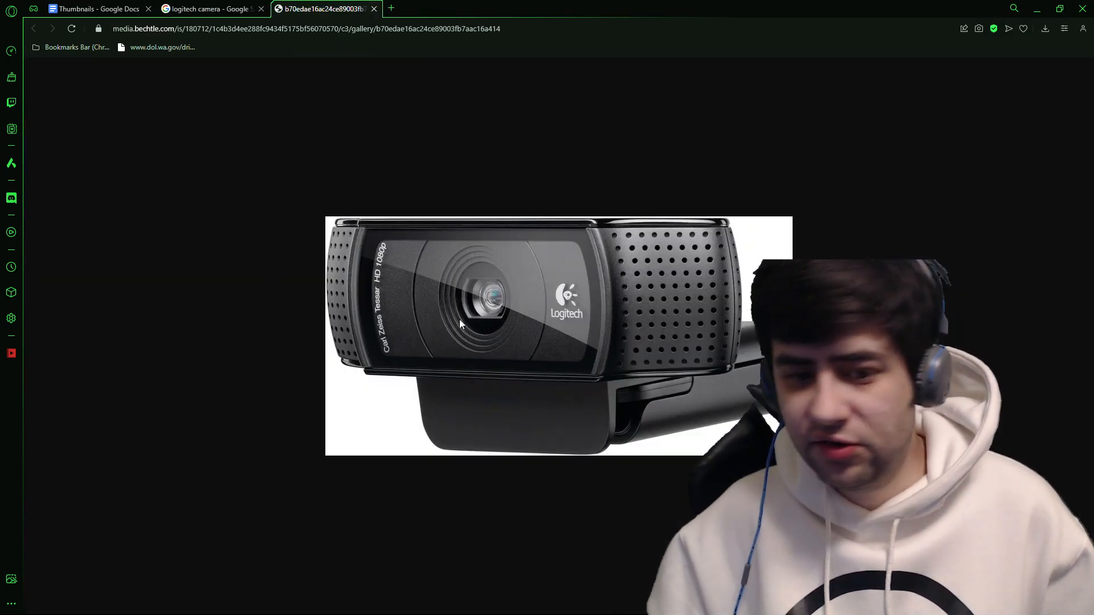
{"action": "left_click", "coordinate": [208, 9]}
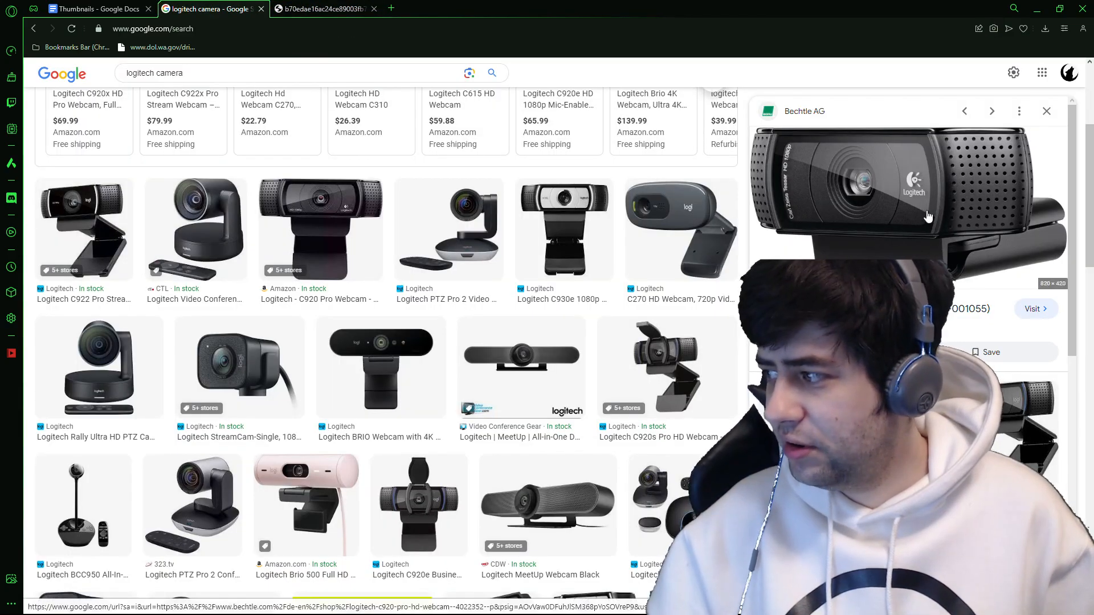
{"action": "right_click", "coordinate": [877, 212]}
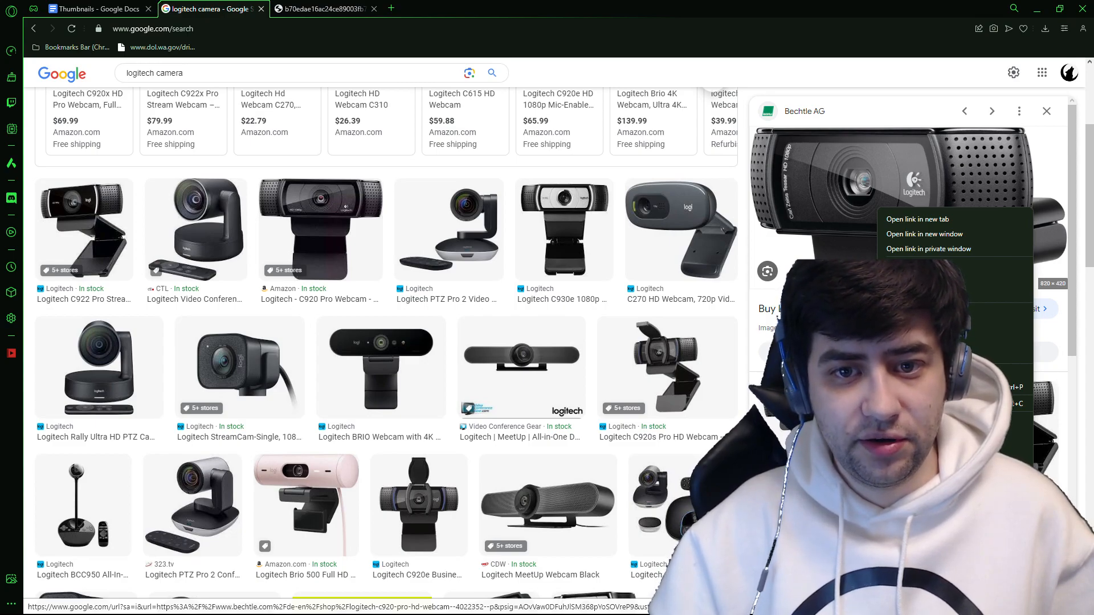
- Switch to Twitch Studio and move the Gameplay scene's Webcam layer to X 0, Y 445 along the canvas's left edge
{"action": "key", "text": "alt+Tab"}
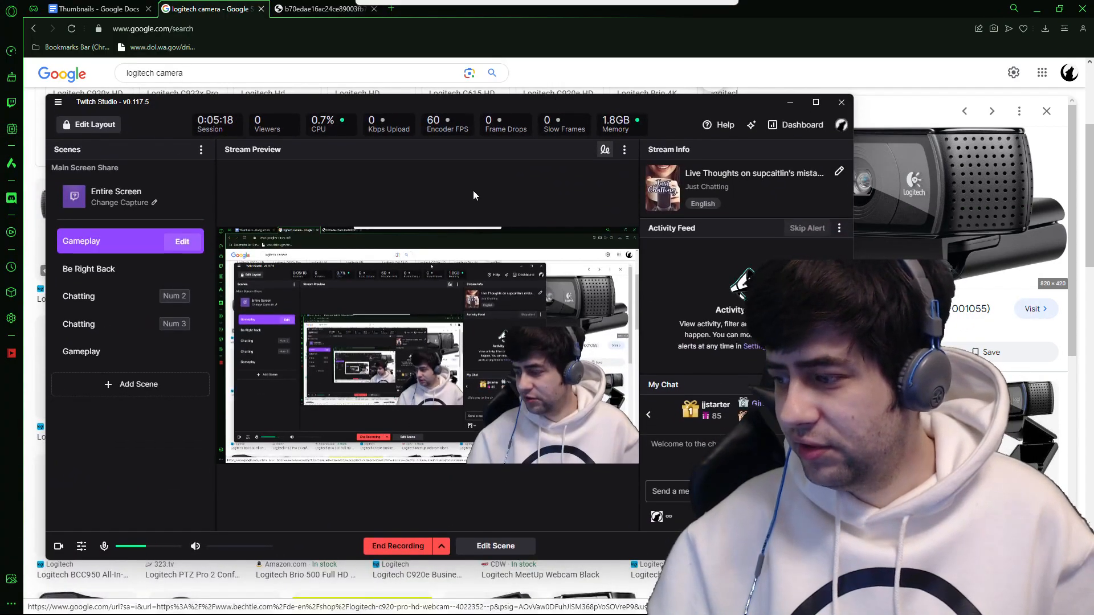
{"action": "left_click", "coordinate": [187, 243]}
{"action": "left_click_drag", "start_coordinate": [582, 400], "coordinate": [328, 394]}
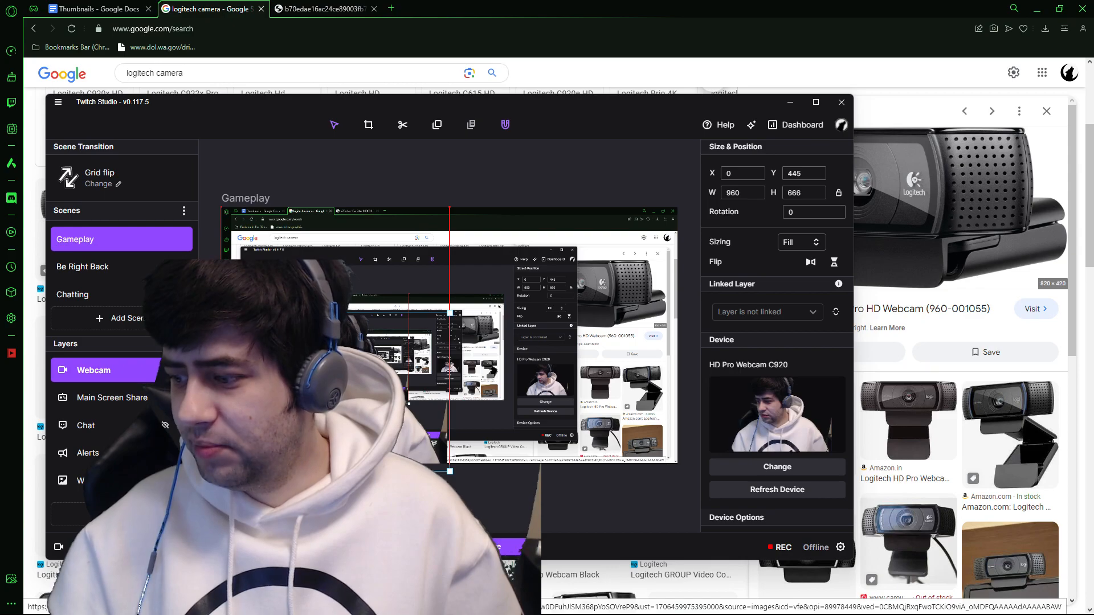
{"action": "left_click", "coordinate": [512, 548]}
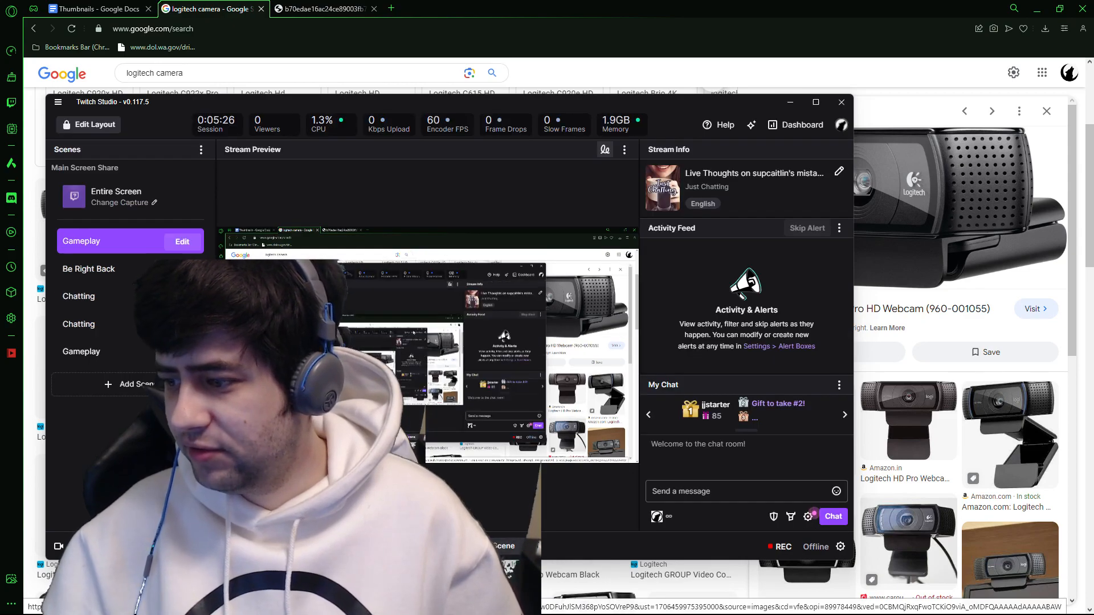
- Move the Twitch Studio window aside and bring up the image options for the Bechtle webcam picture in the search results and its own tab
{"action": "left_click_drag", "start_coordinate": [567, 102], "coordinate": [0, 106]}
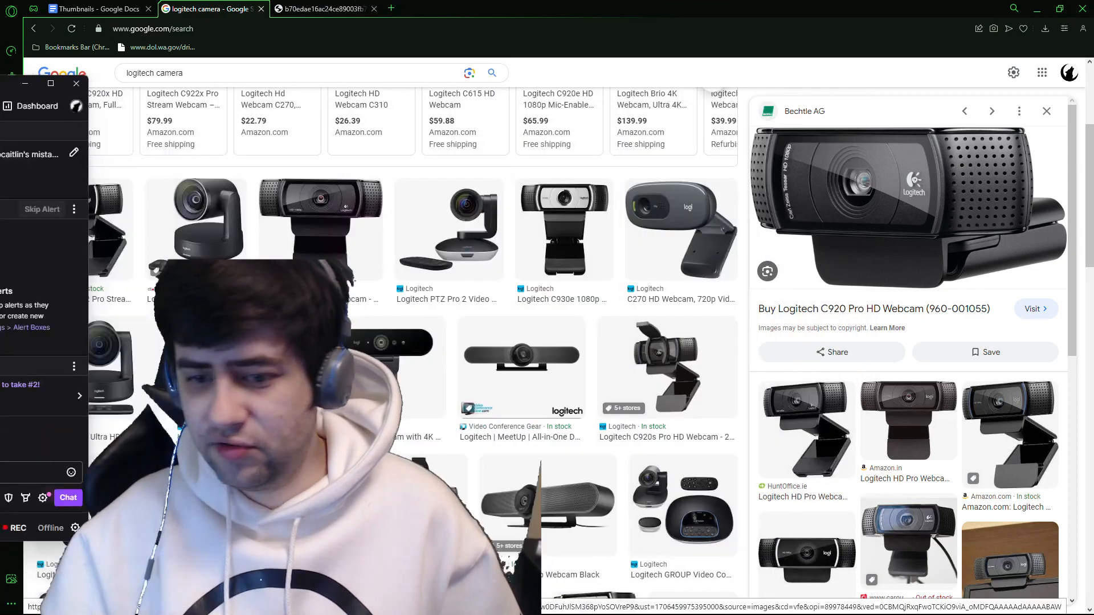
{"action": "right_click", "coordinate": [816, 194]}
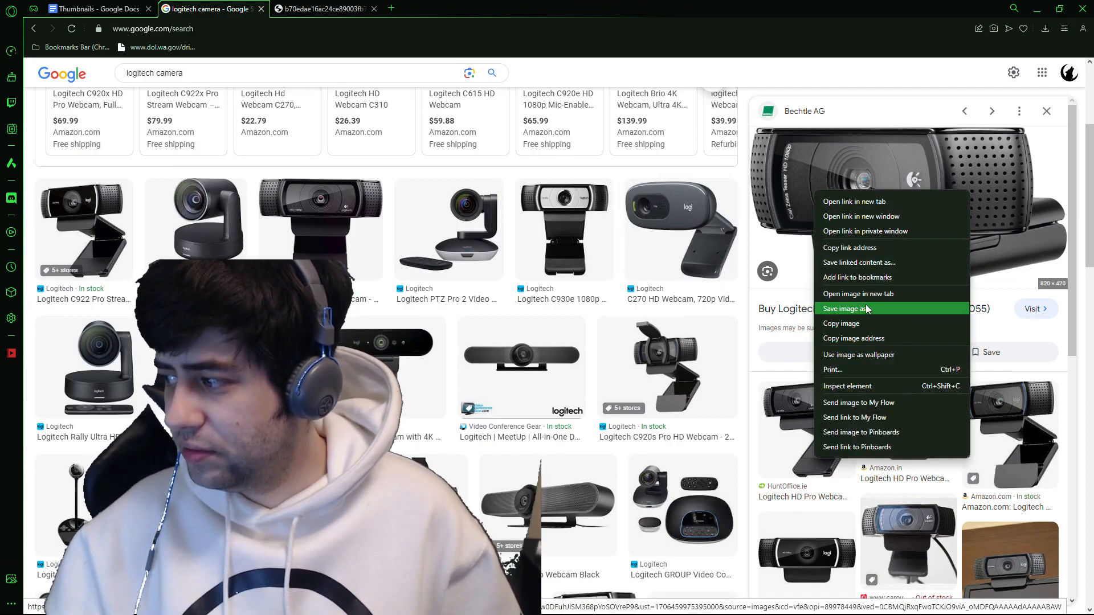
{"action": "left_click", "coordinate": [334, 6]}
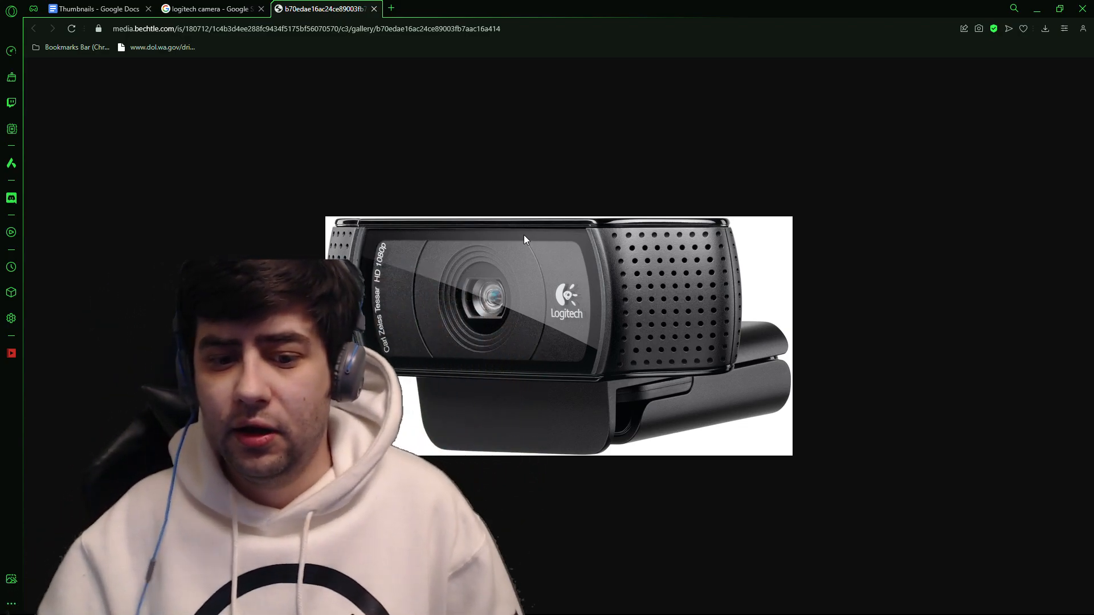
{"action": "right_click", "coordinate": [531, 272]}
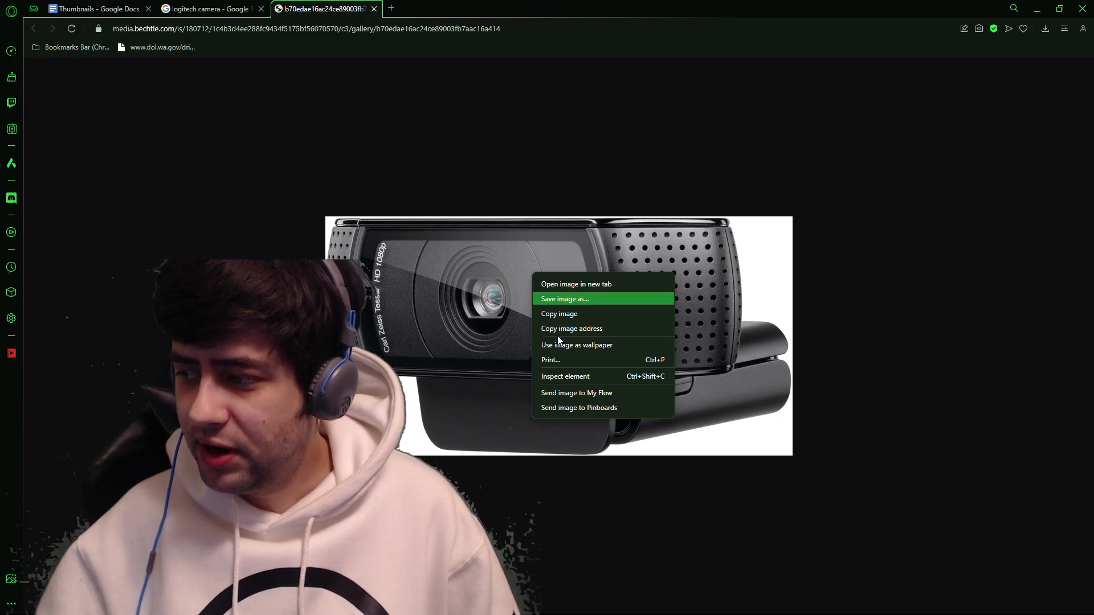
- Set Twitch Studio's primary screen share to Entire Screen Monitor 2, check the Gameplay scene, and return the capture to the browser's display
{"action": "left_click", "coordinate": [465, 166]}
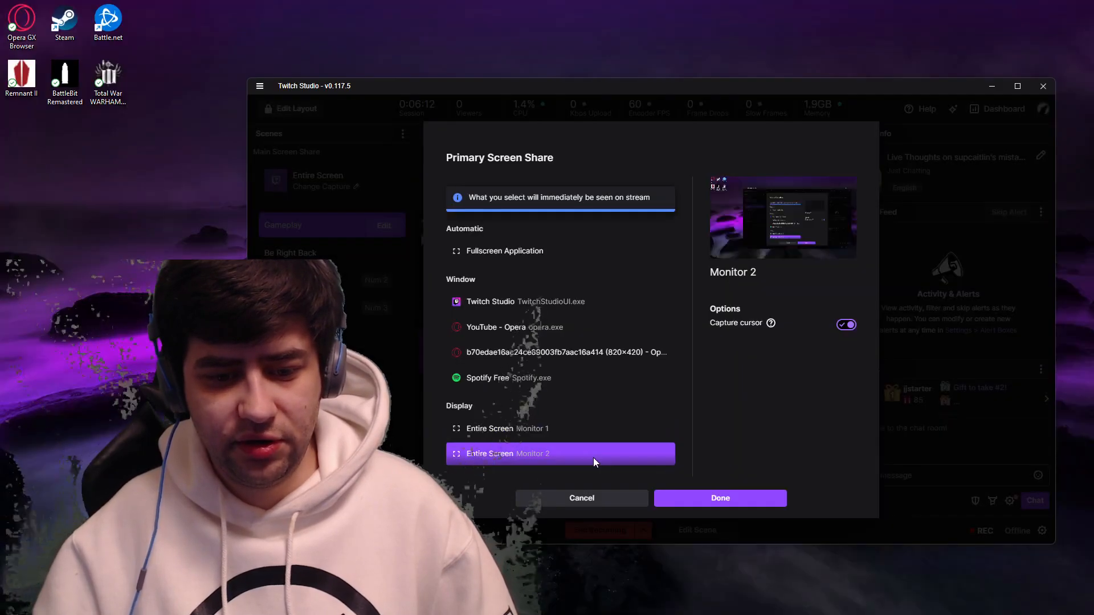
{"action": "left_click", "coordinate": [741, 497]}
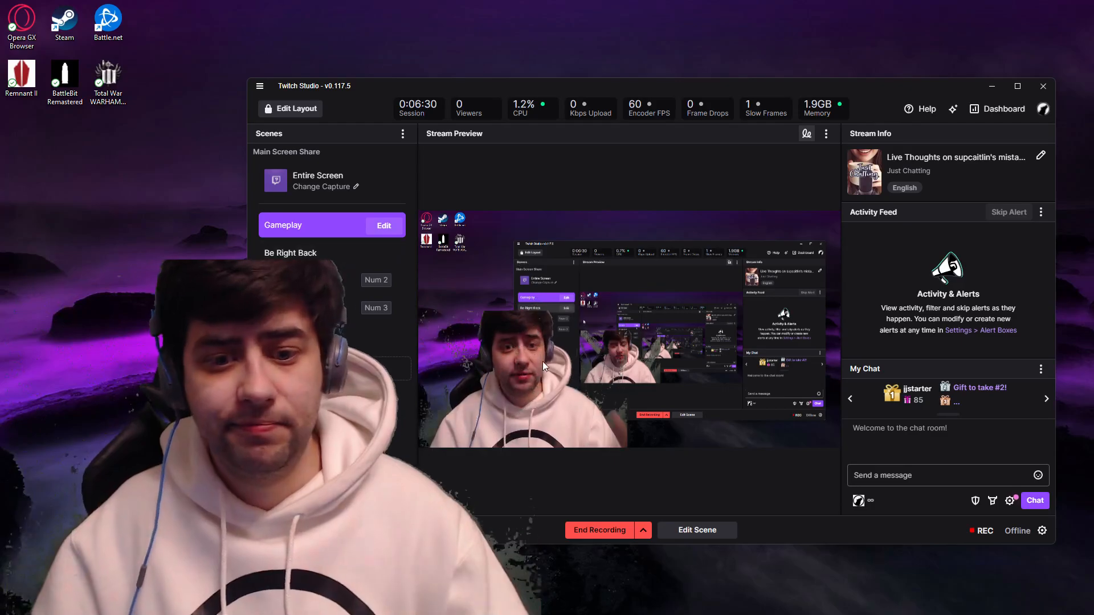
{"action": "left_click", "coordinate": [378, 227]}
{"action": "left_click", "coordinate": [598, 528]}
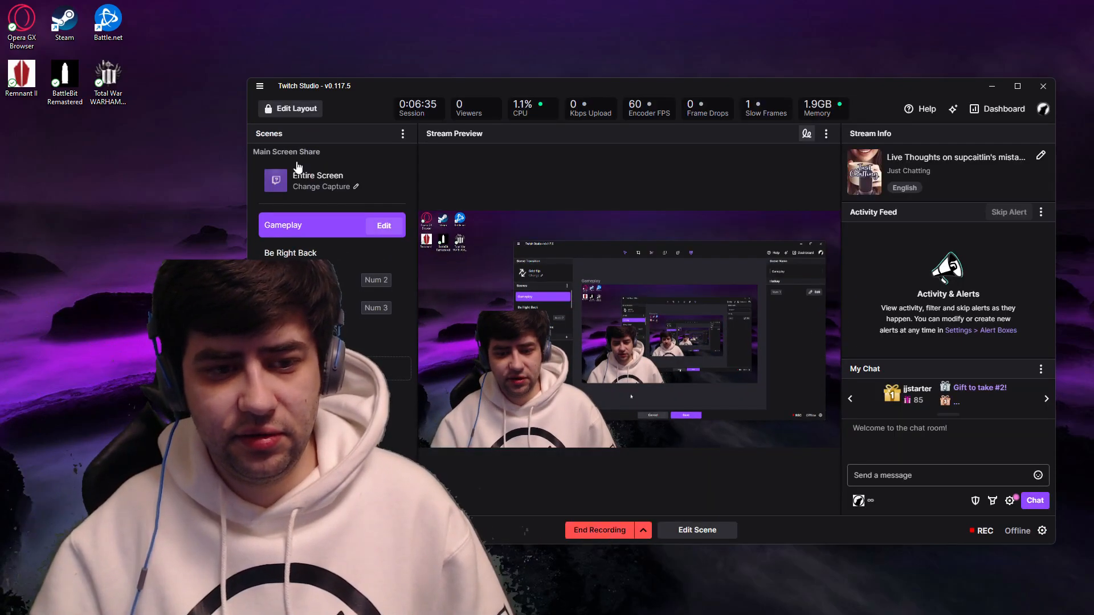
{"action": "left_click", "coordinate": [349, 178]}
{"action": "left_click", "coordinate": [529, 443]}
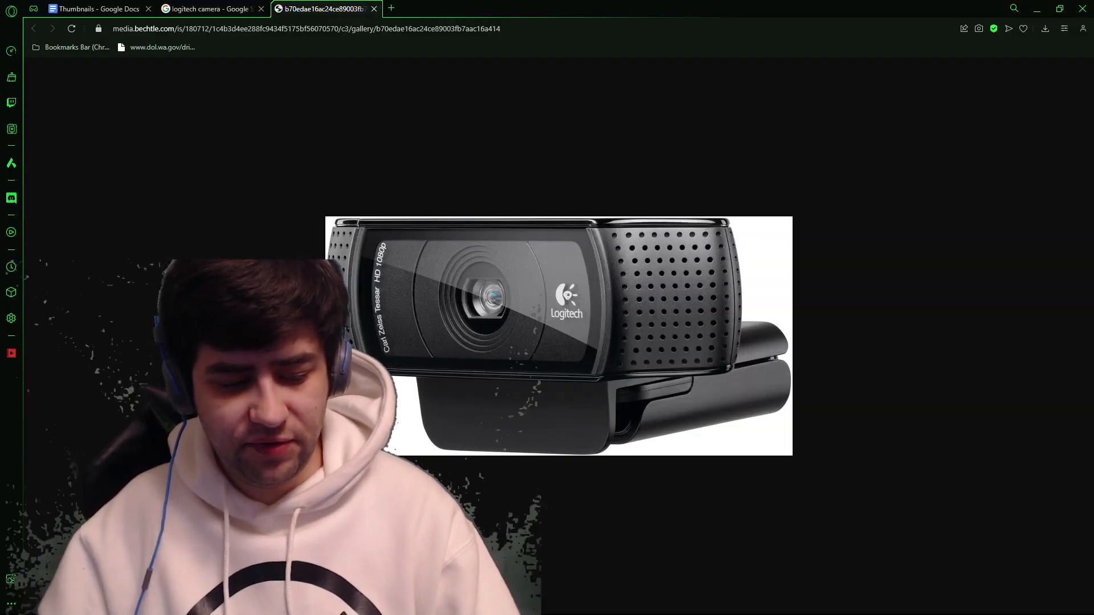
- Search Windows for "snip", open Snipping Tool, and place its window clear of the webcam picture
{"action": "key", "text": "super"}
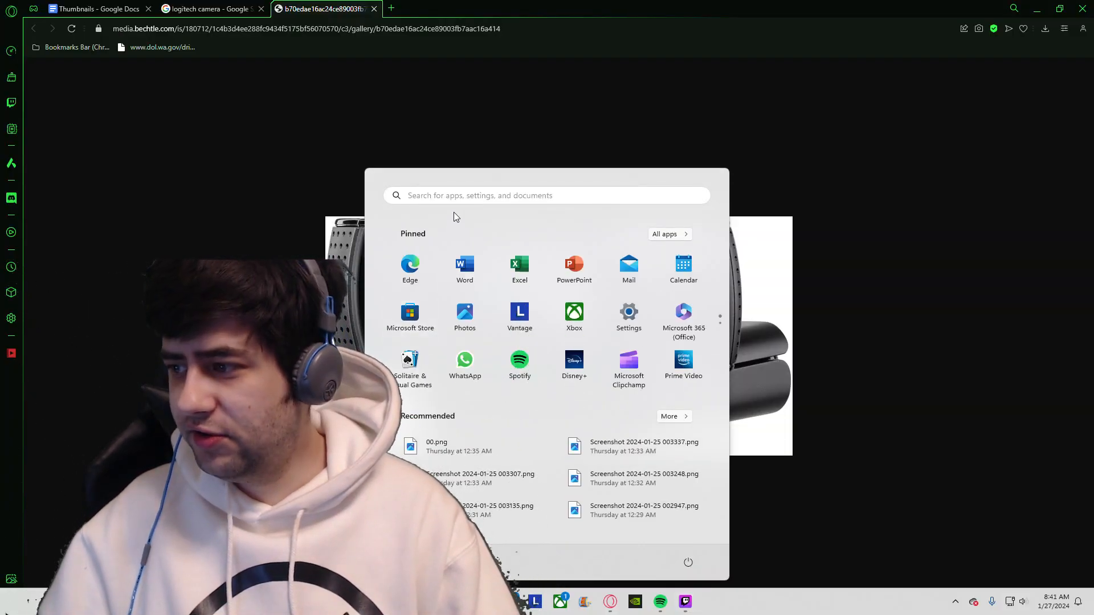
{"action": "left_click", "coordinate": [460, 195]}
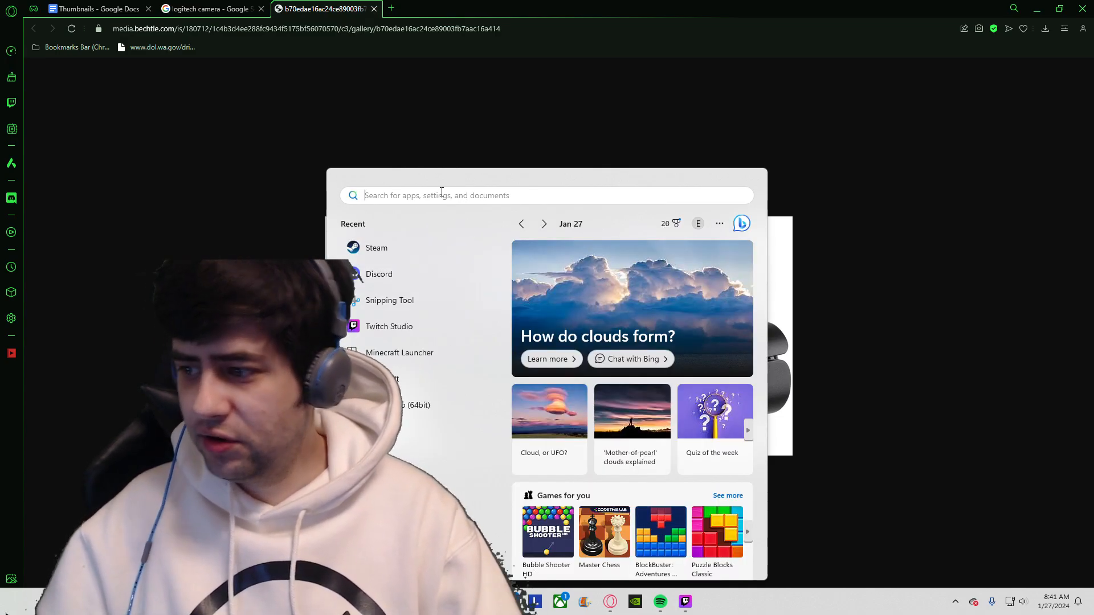
{"action": "type", "text": "snip"}
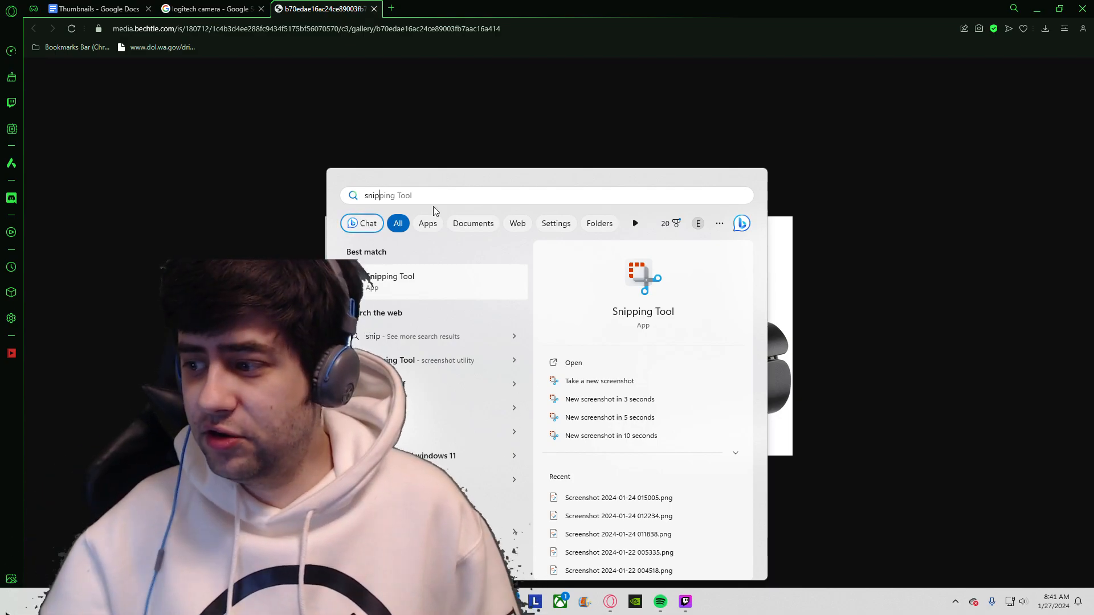
{"action": "left_click", "coordinate": [410, 288]}
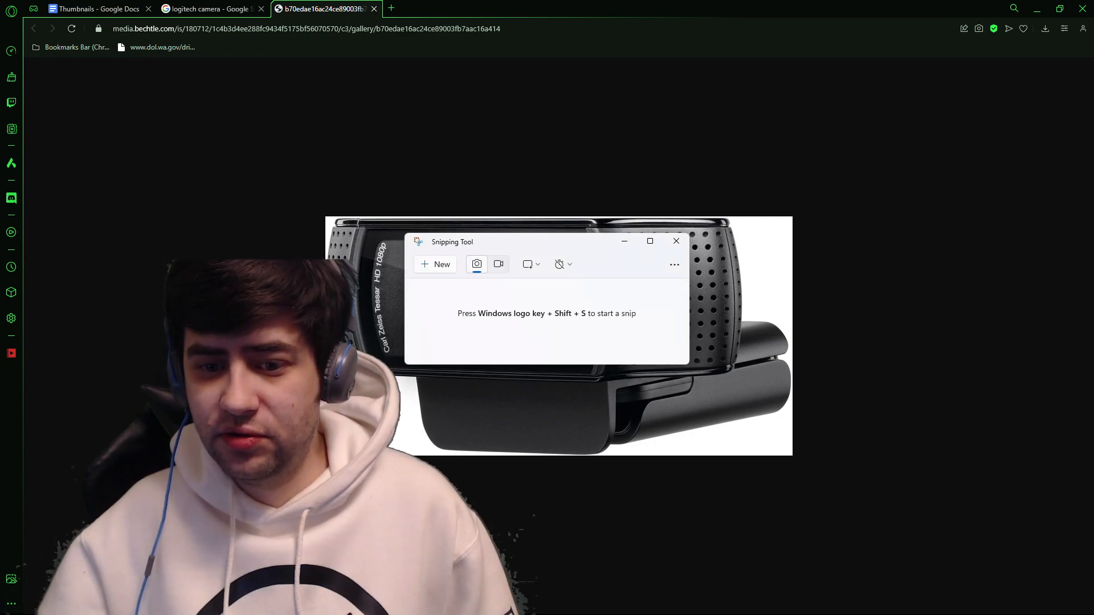
{"action": "left_click_drag", "start_coordinate": [505, 244], "coordinate": [492, 84]}
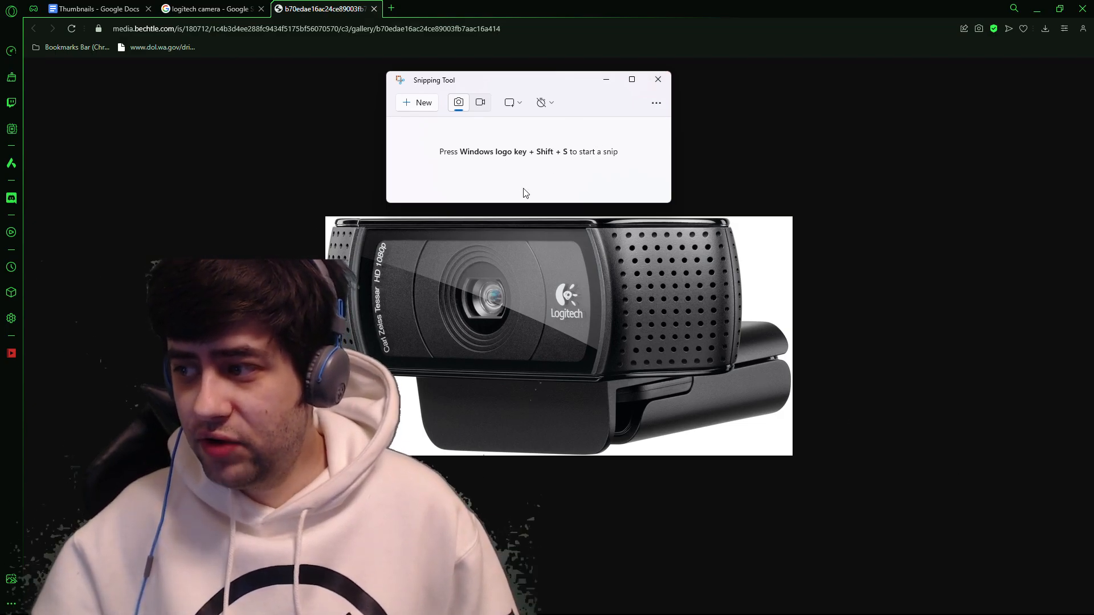
- Take a rectangular snip of the whole webcam picture, and retake it along the picture's exact edges
{"action": "left_click", "coordinate": [421, 107]}
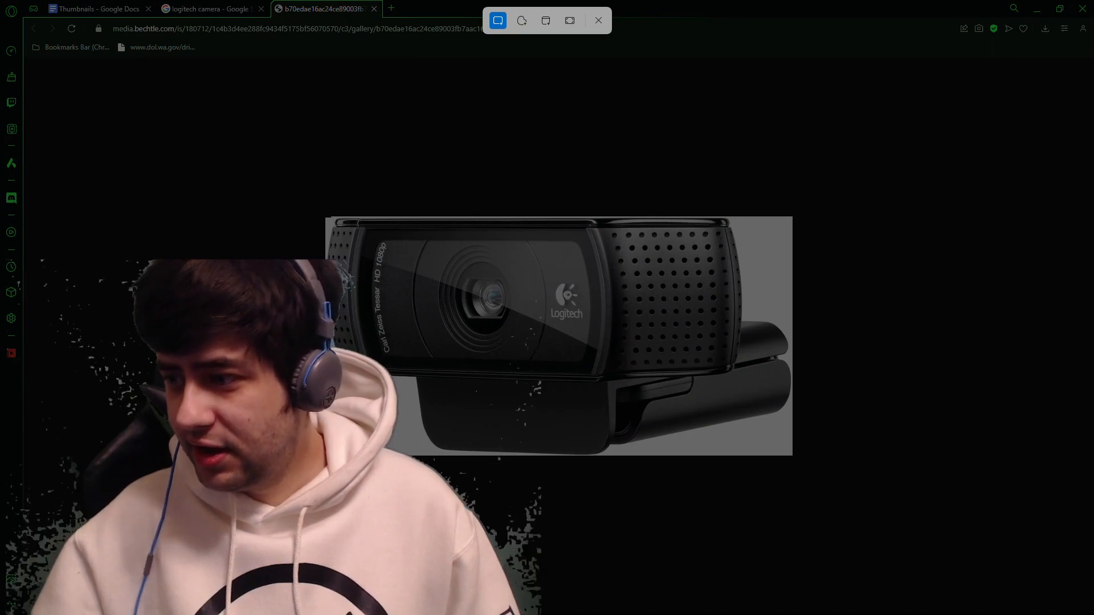
{"action": "left_click_drag", "start_coordinate": [326, 218], "coordinate": [792, 454]}
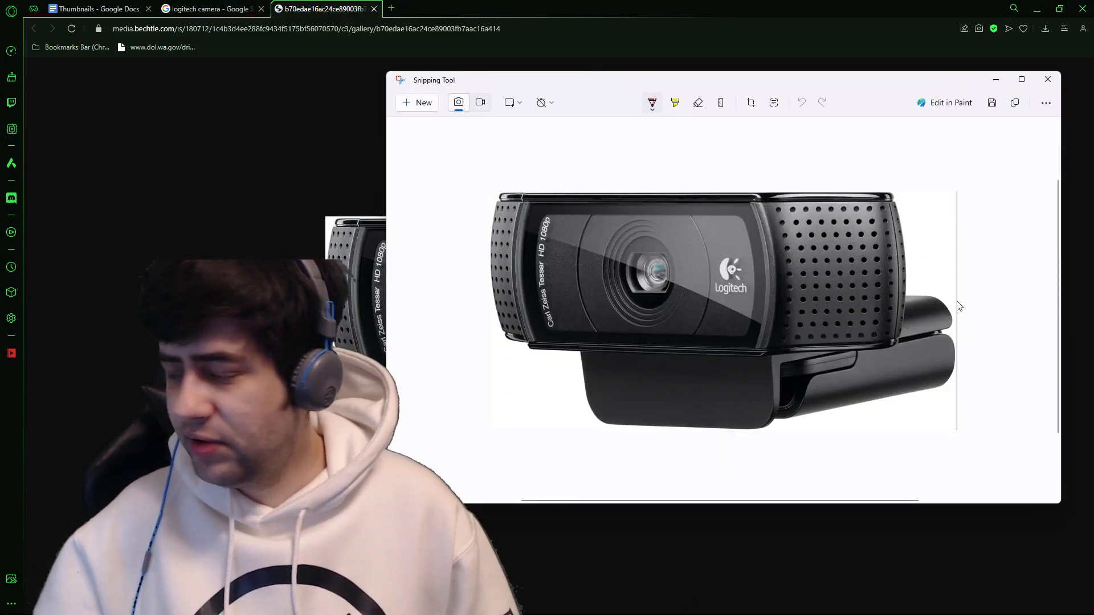
{"action": "left_click", "coordinate": [426, 105]}
{"action": "left_click_drag", "start_coordinate": [326, 218], "coordinate": [792, 455]}
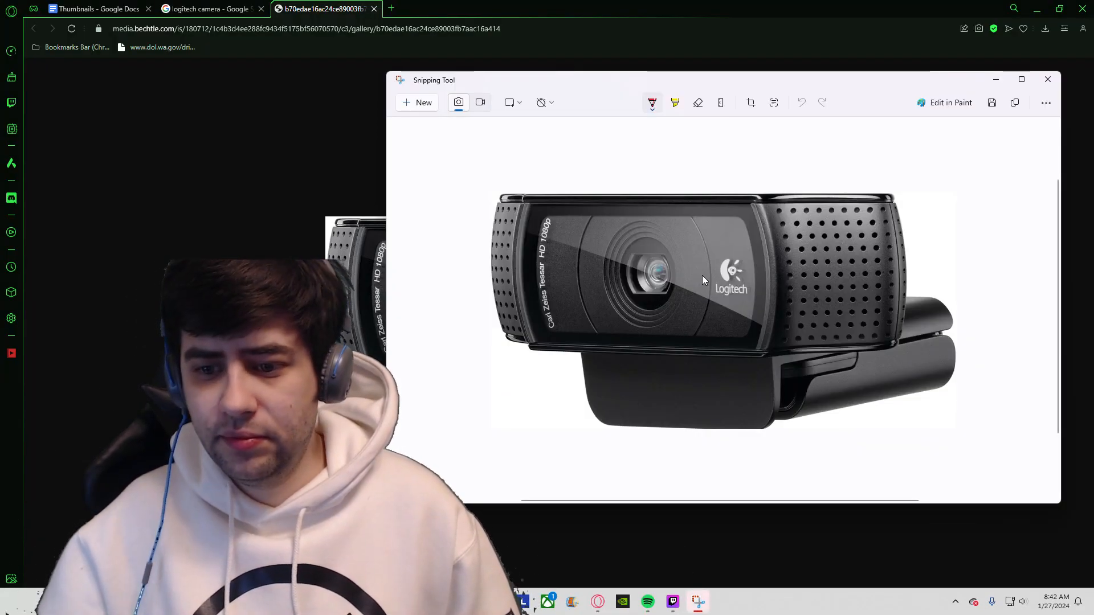
- Save the webcam snip as 00.png in the Screenshots folder, replacing the existing file, and close Snipping Tool
{"action": "left_click", "coordinate": [992, 102]}
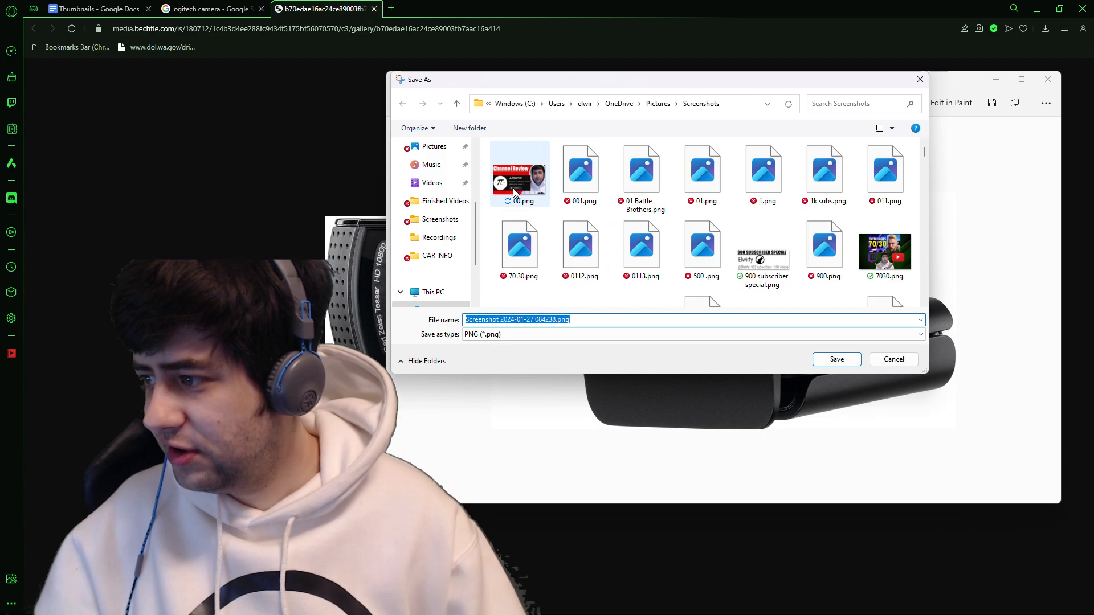
{"action": "scroll", "coordinate": [680, 214], "scroll_direction": "down", "scroll_amount": 5}
{"action": "scroll", "coordinate": [679, 215], "scroll_direction": "up", "scroll_amount": 5}
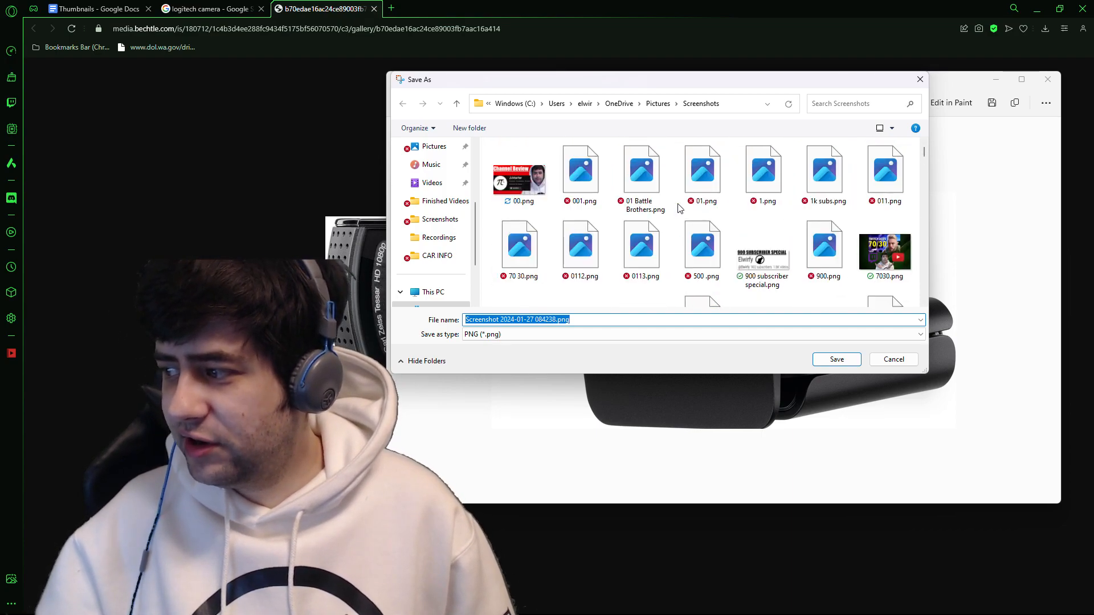
{"action": "double_click", "coordinate": [519, 200]}
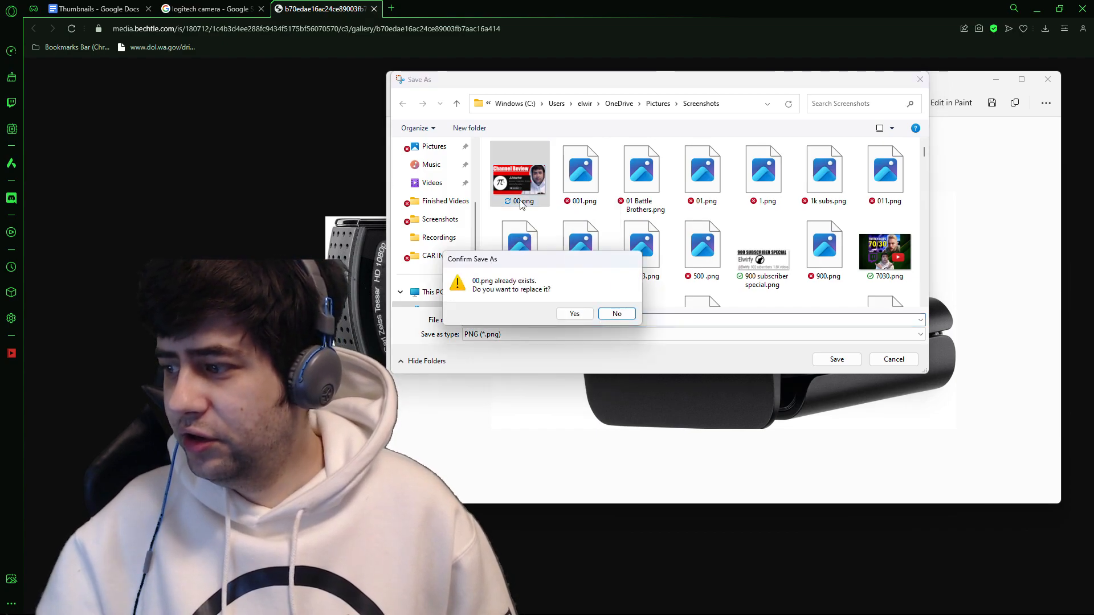
{"action": "left_click", "coordinate": [582, 314]}
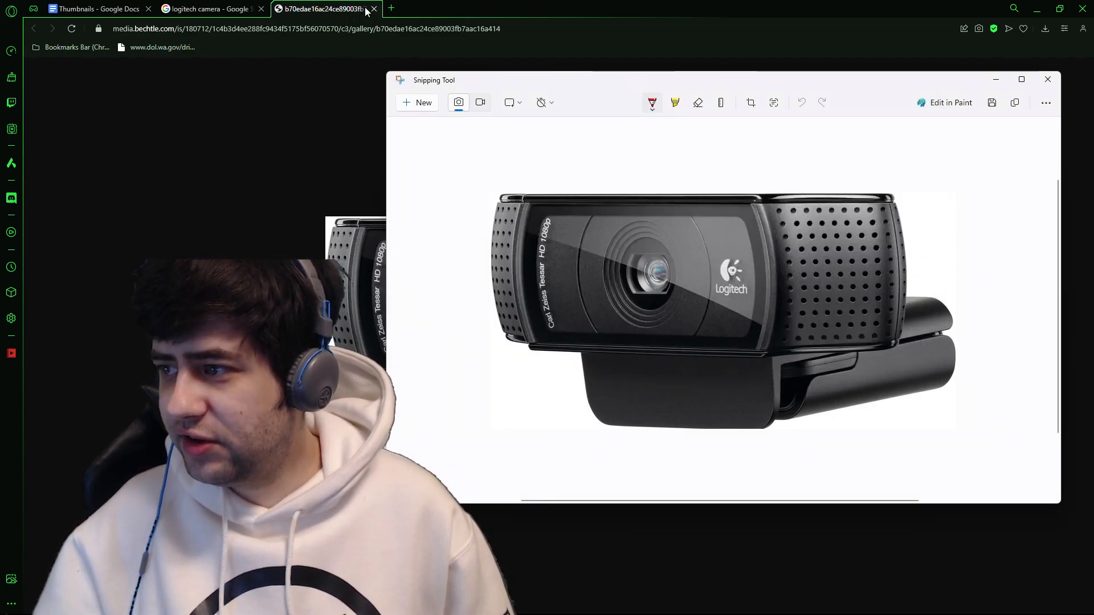
{"action": "left_click", "coordinate": [1047, 80]}
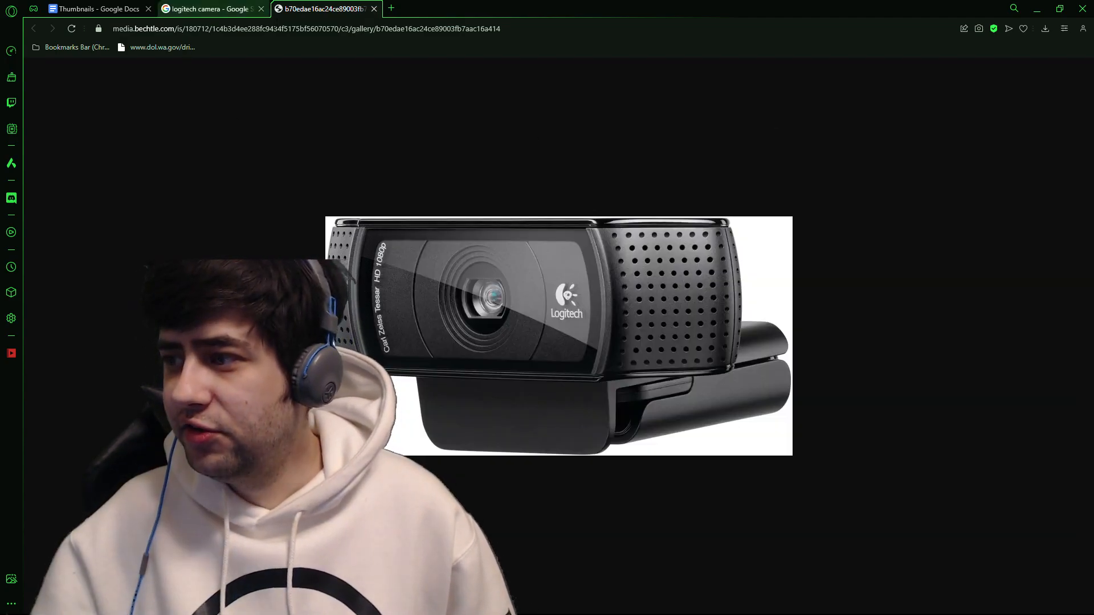
- Close the webcam picture and image search pages, and open the PhotoScissors background remover suggested for "back"
{"action": "left_click", "coordinate": [391, 9]}
{"action": "middle_click", "coordinate": [342, 9]}
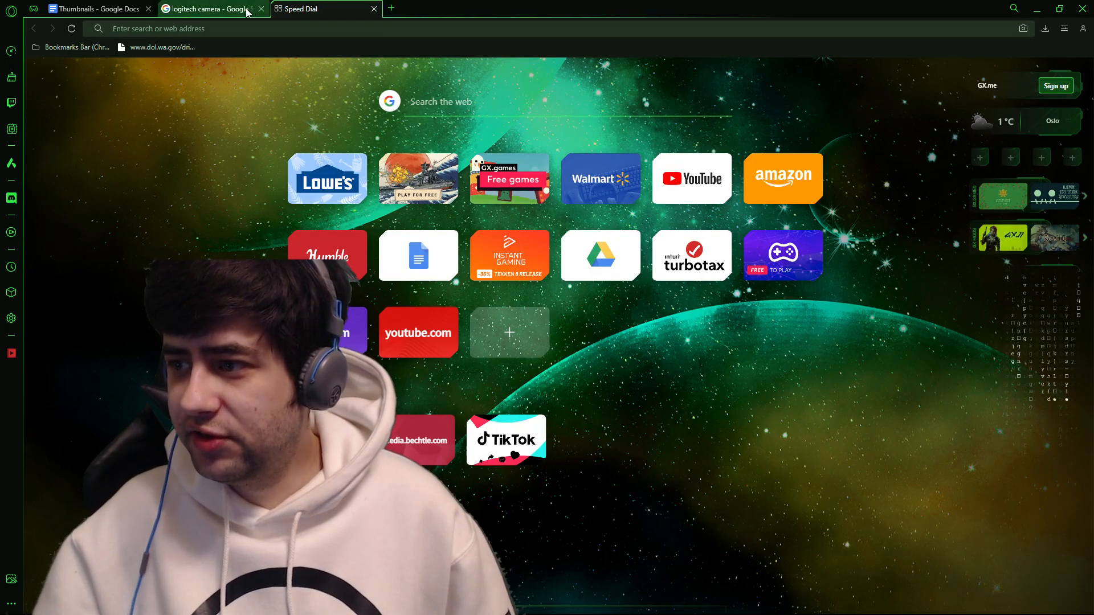
{"action": "left_click", "coordinate": [262, 10]}
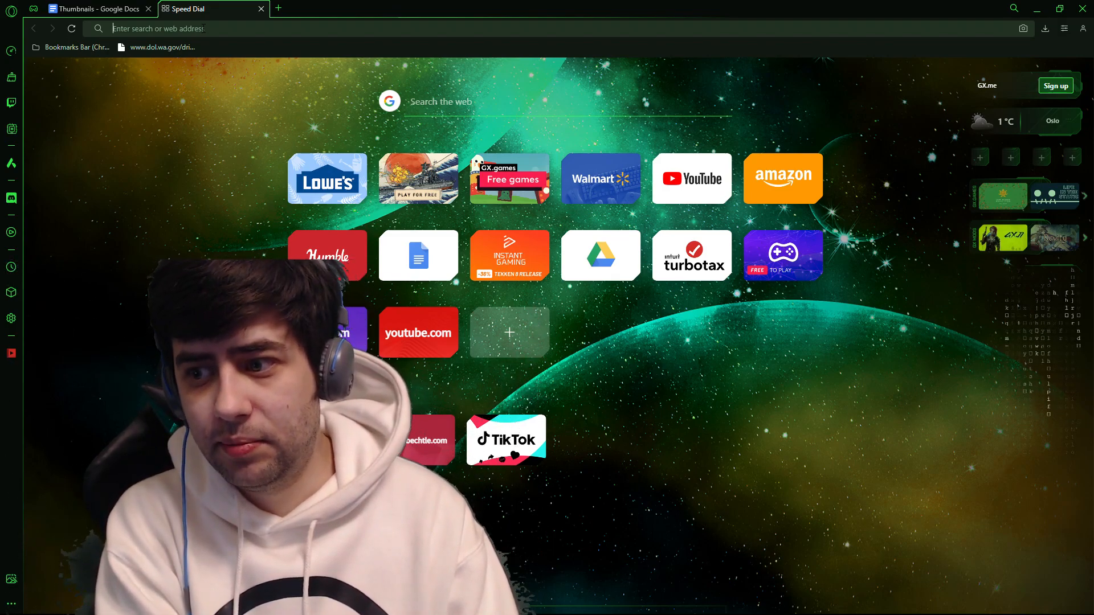
{"action": "type", "text": "back"}
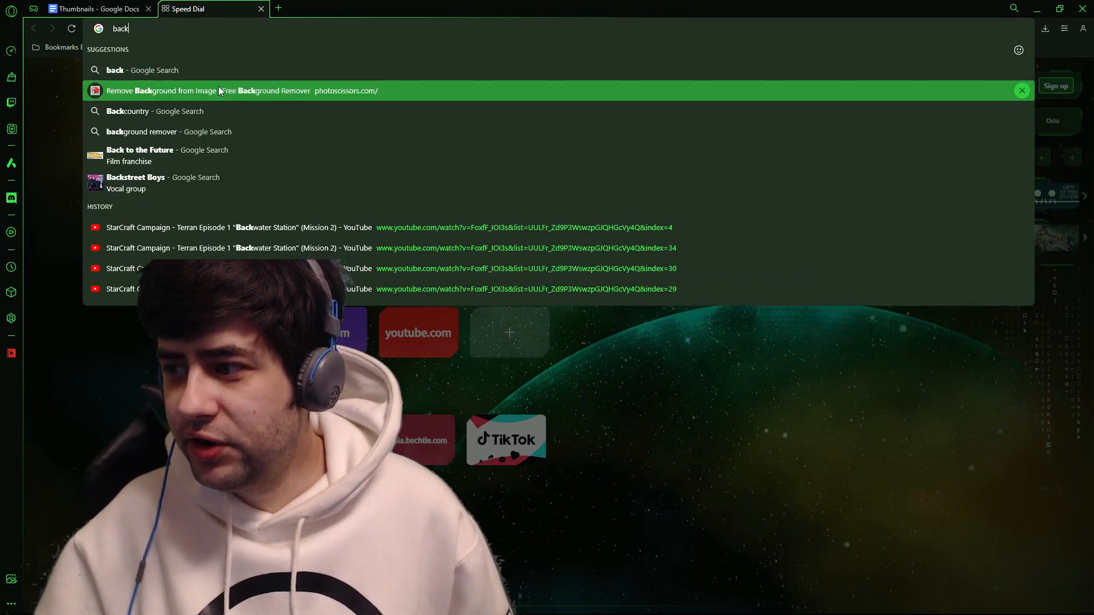
{"action": "left_click", "coordinate": [217, 89]}
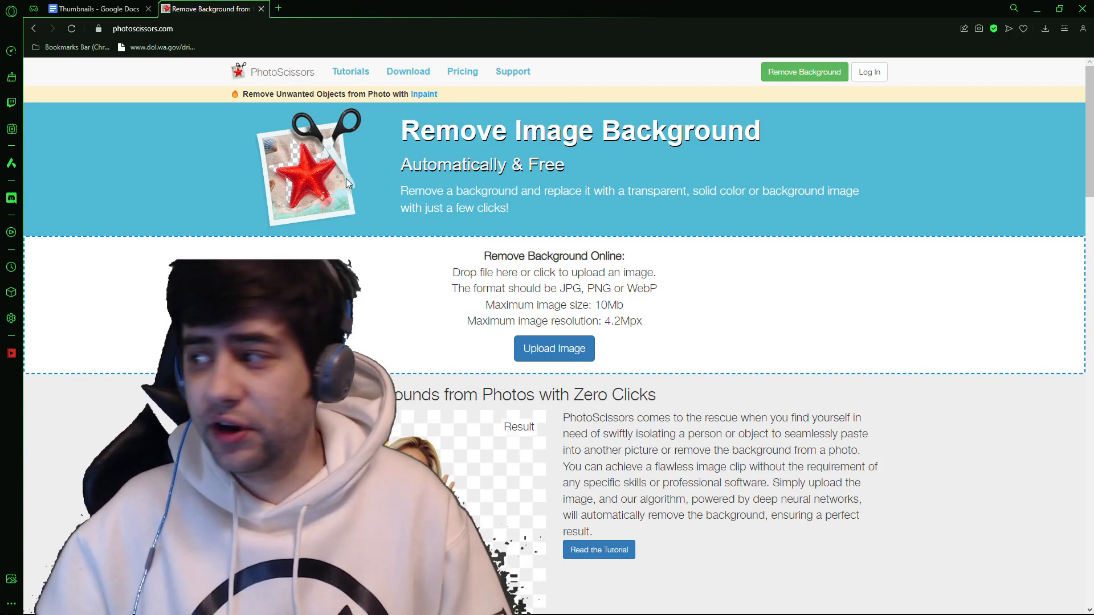
- Upload the saved webcam snip to PhotoScissors and open the result in the Old Editor
{"action": "left_click", "coordinate": [560, 347]}
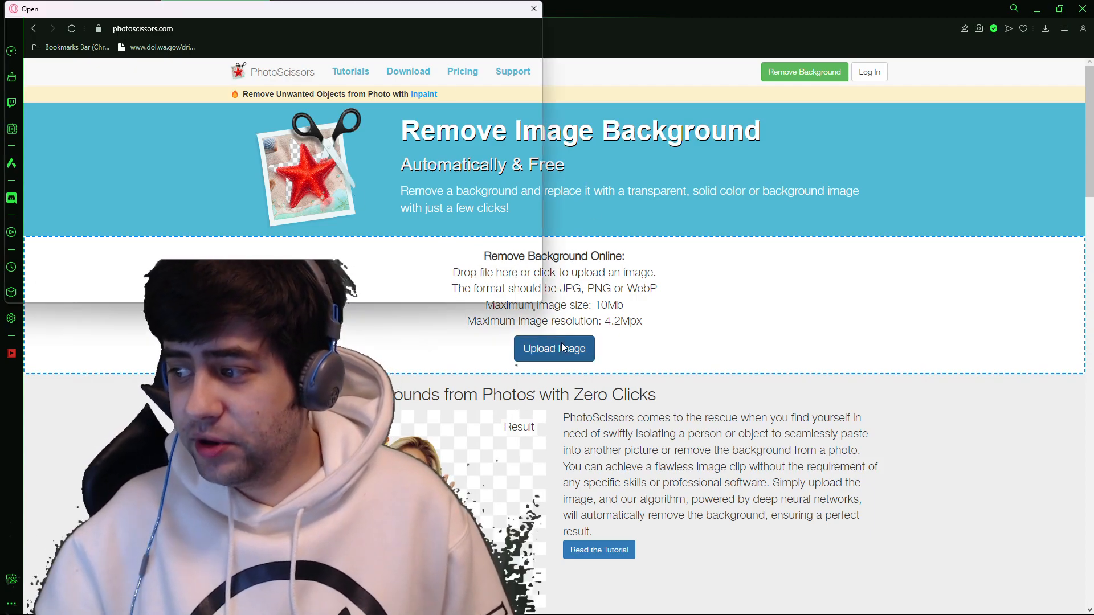
{"action": "double_click", "coordinate": [141, 104]}
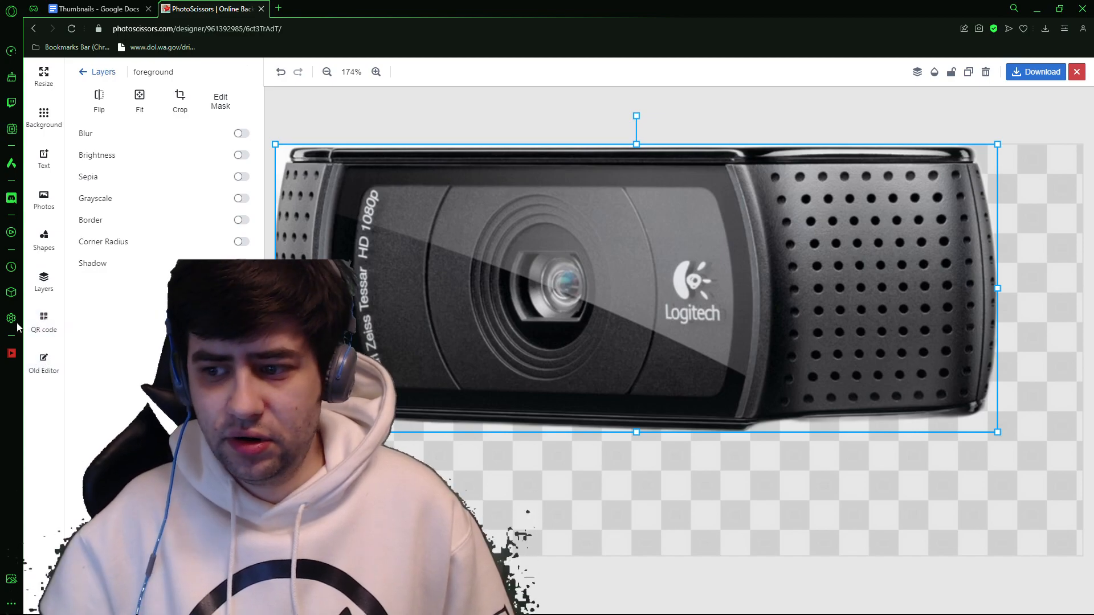
{"action": "left_click", "coordinate": [39, 363]}
{"action": "left_click", "coordinate": [183, 141]}
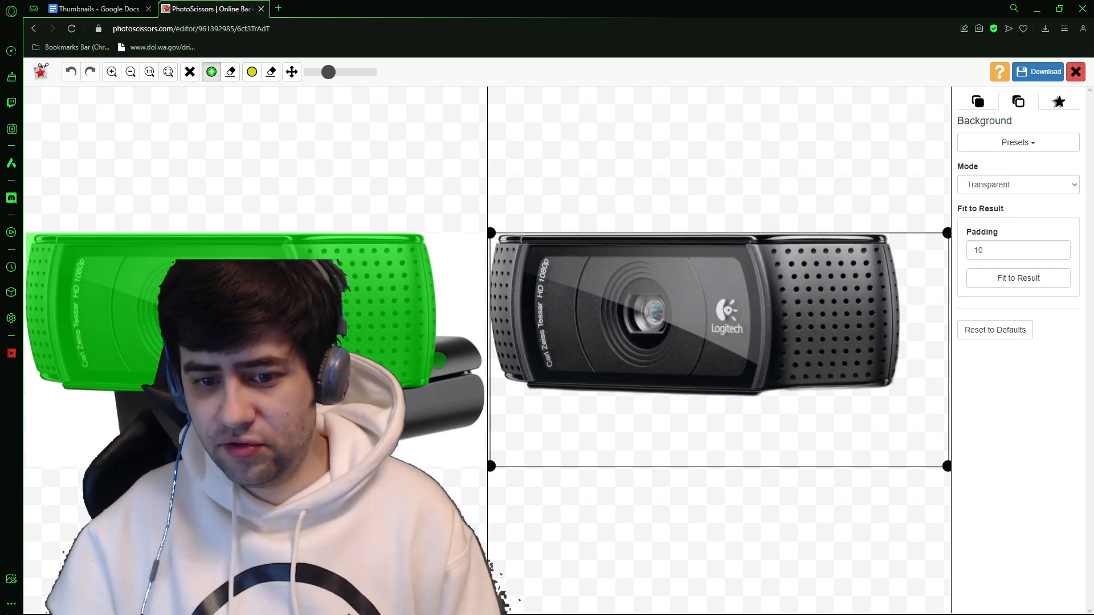
- Mark the webcam's base and rear clamp as foreground, and erase the excess marking around the clamp's edge
{"action": "mouse_move", "coordinate": [439, 379]}
{"action": "left_mouse_down"}
{"action": "mouse_move", "coordinate": [473, 410]}
{"action": "mouse_move", "coordinate": [449, 382]}
{"action": "mouse_move", "coordinate": [470, 352]}
{"action": "mouse_move", "coordinate": [450, 406]}
{"action": "left_mouse_up"}
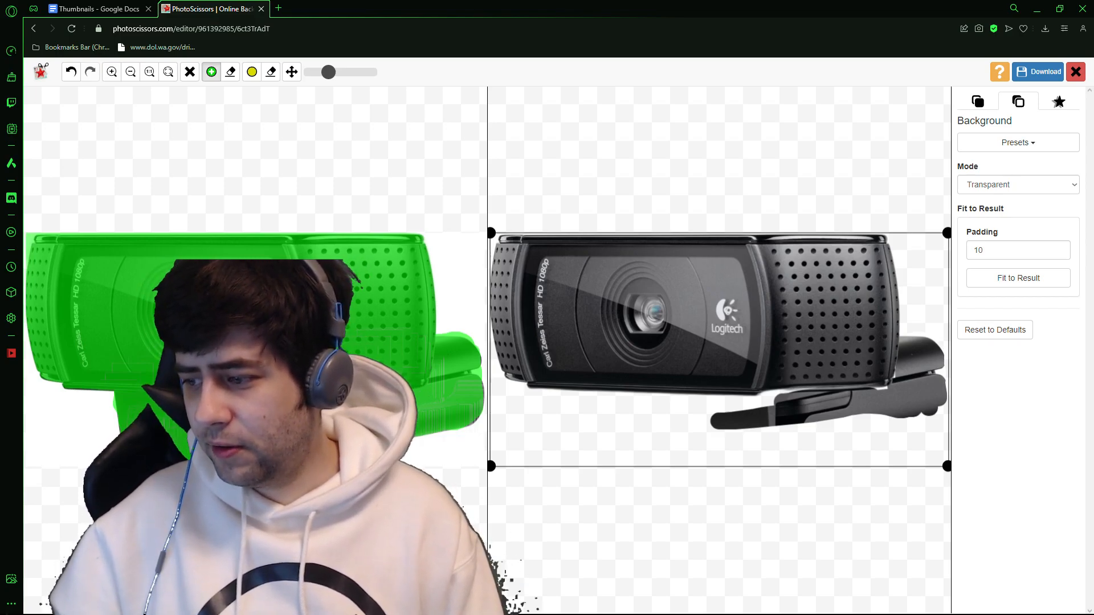
{"action": "left_click_drag", "start_coordinate": [473, 424], "coordinate": [476, 398]}
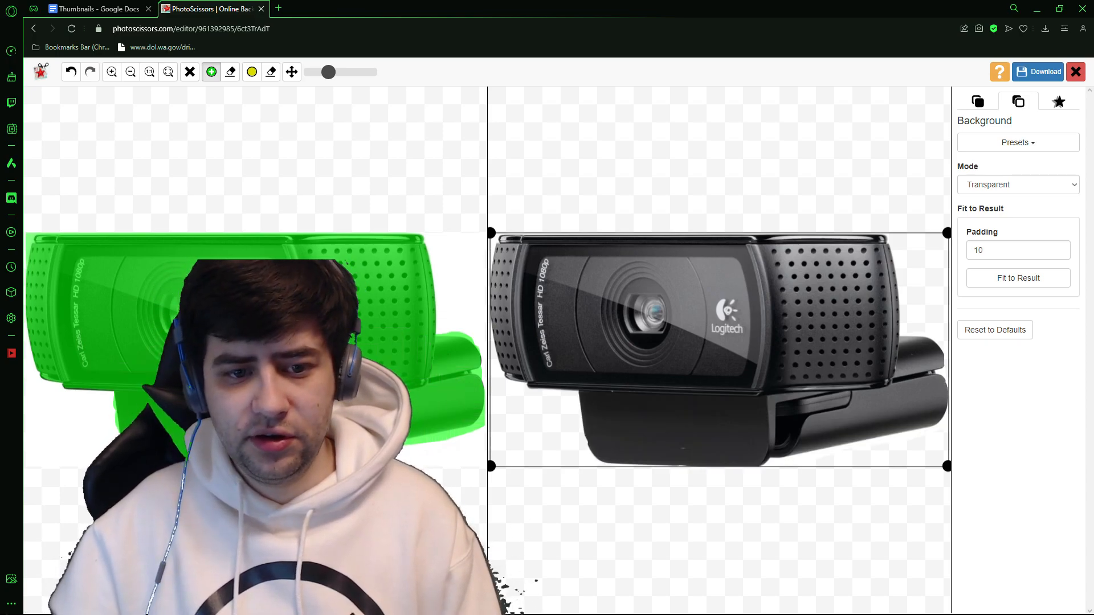
{"action": "left_click", "coordinate": [230, 72]}
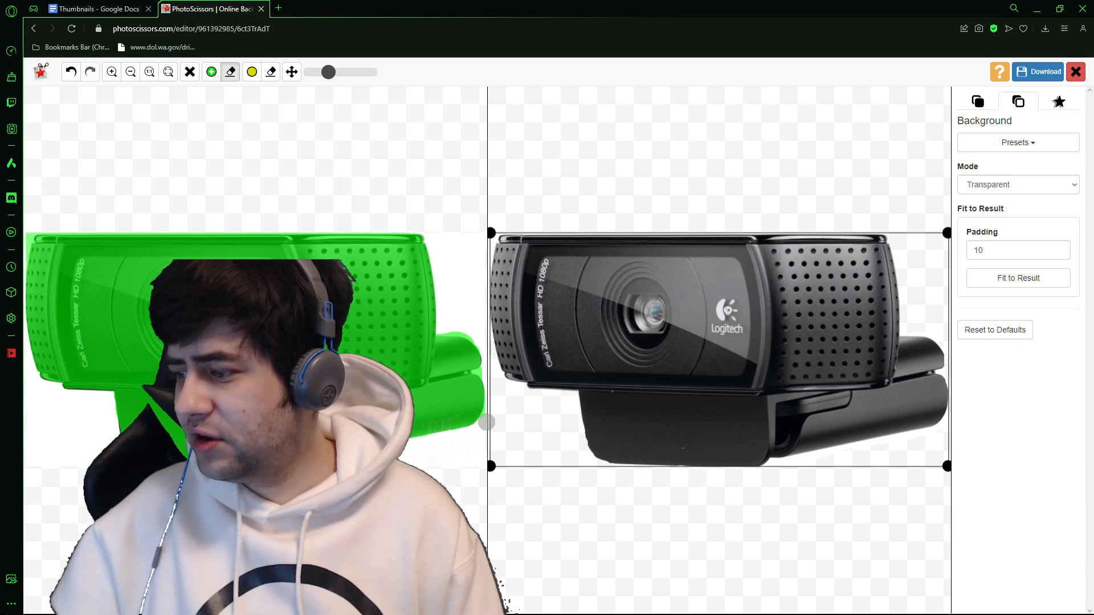
{"action": "mouse_move", "coordinate": [481, 396]}
{"action": "left_mouse_down"}
{"action": "mouse_move", "coordinate": [472, 328]}
{"action": "mouse_move", "coordinate": [461, 347]}
{"action": "left_mouse_up"}
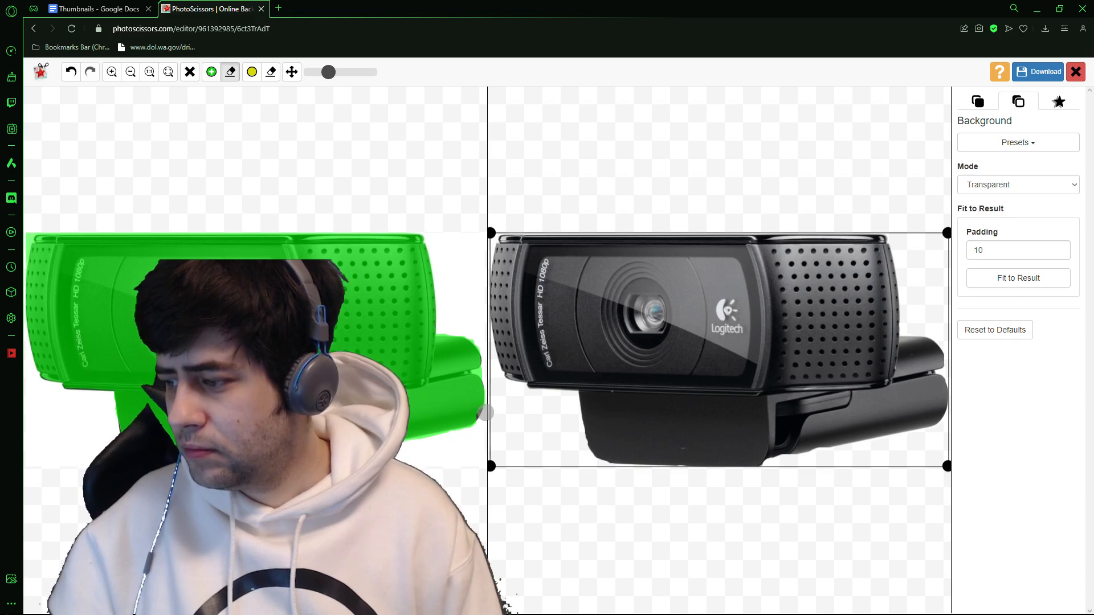
- Reduce the marker brush size slightly and select the foreground eraser
{"action": "left_click", "coordinate": [212, 69]}
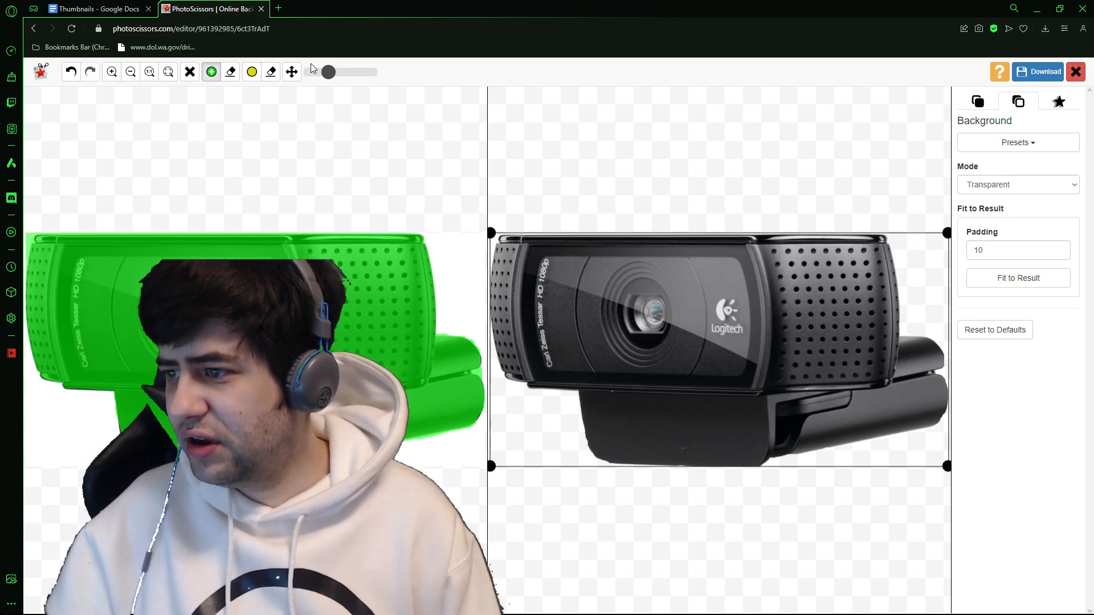
{"action": "left_click_drag", "start_coordinate": [327, 74], "coordinate": [310, 73]}
{"action": "left_click", "coordinate": [230, 72]}
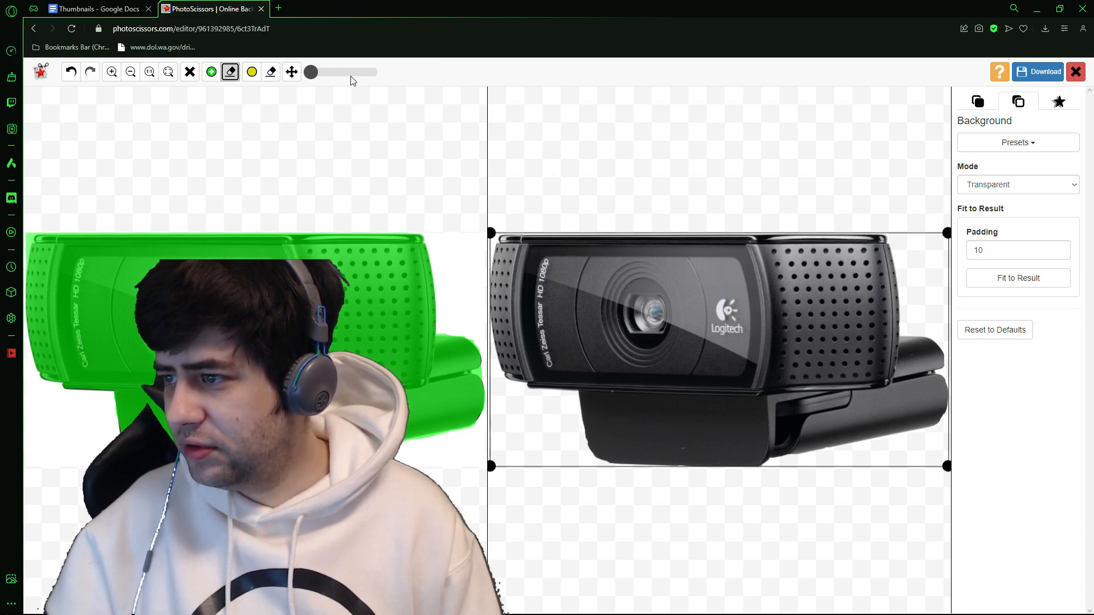
{"action": "left_click_drag", "start_coordinate": [315, 74], "coordinate": [319, 73]}
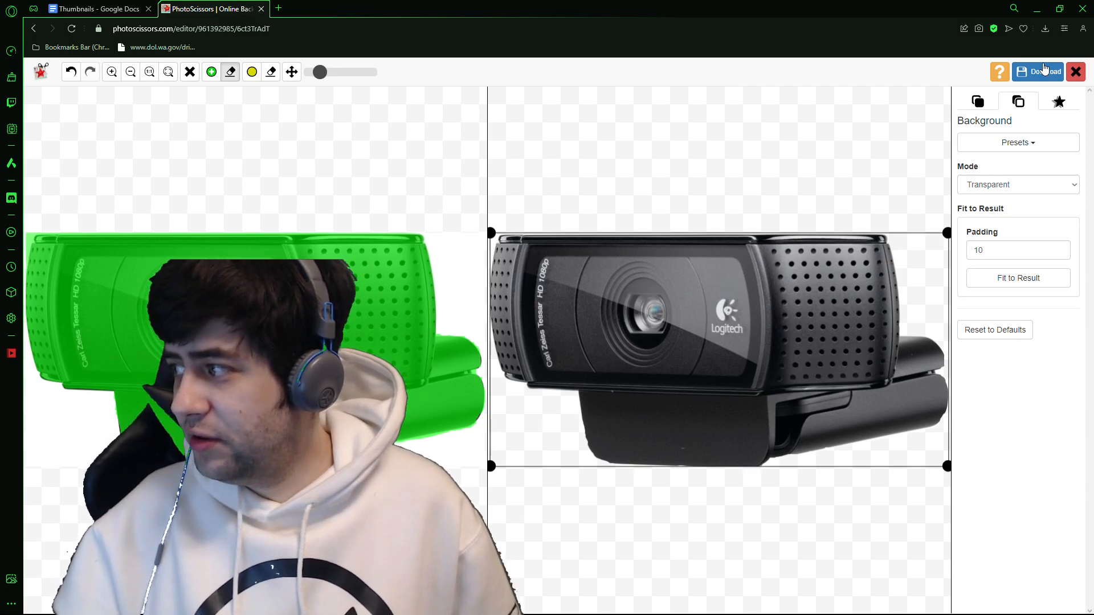
- Download the webcam cutout in low resolution and preview the downloaded 00.png
{"action": "left_click", "coordinate": [1043, 70]}
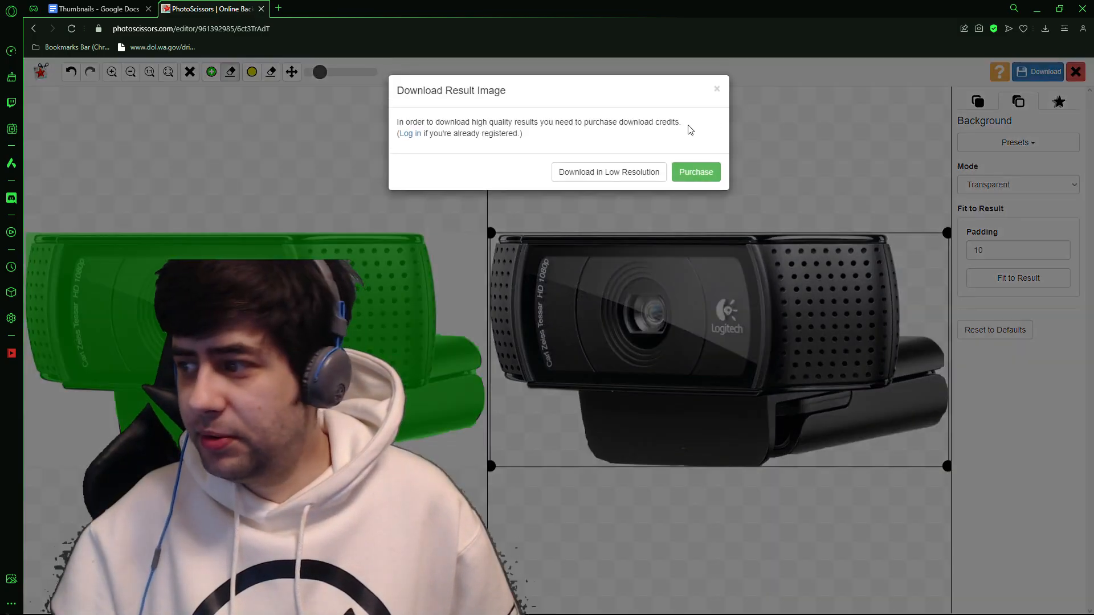
{"action": "left_click", "coordinate": [613, 170]}
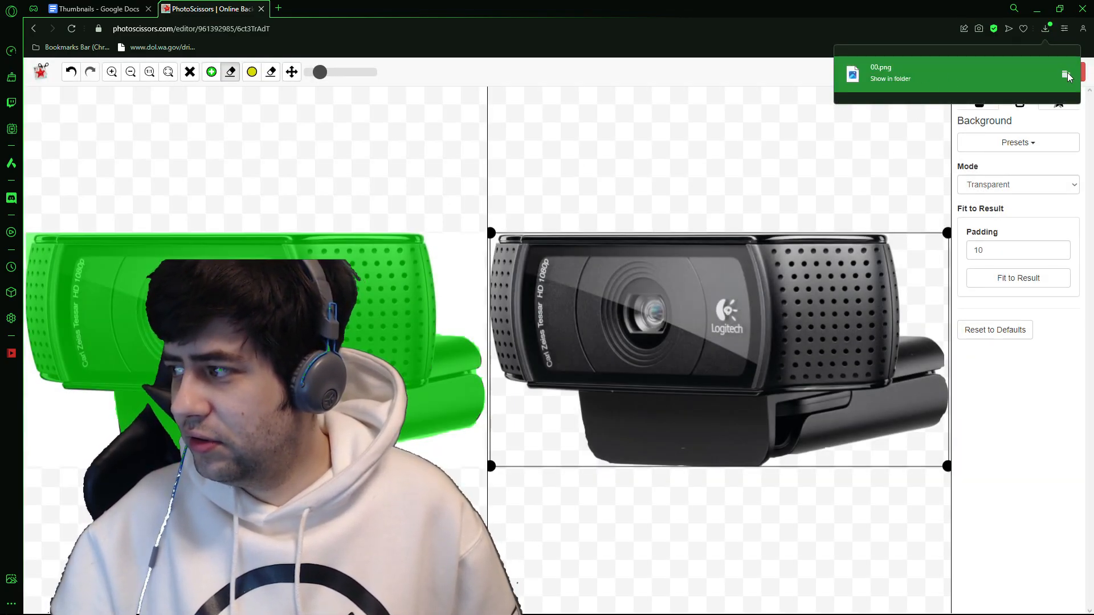
{"action": "left_click", "coordinate": [908, 75]}
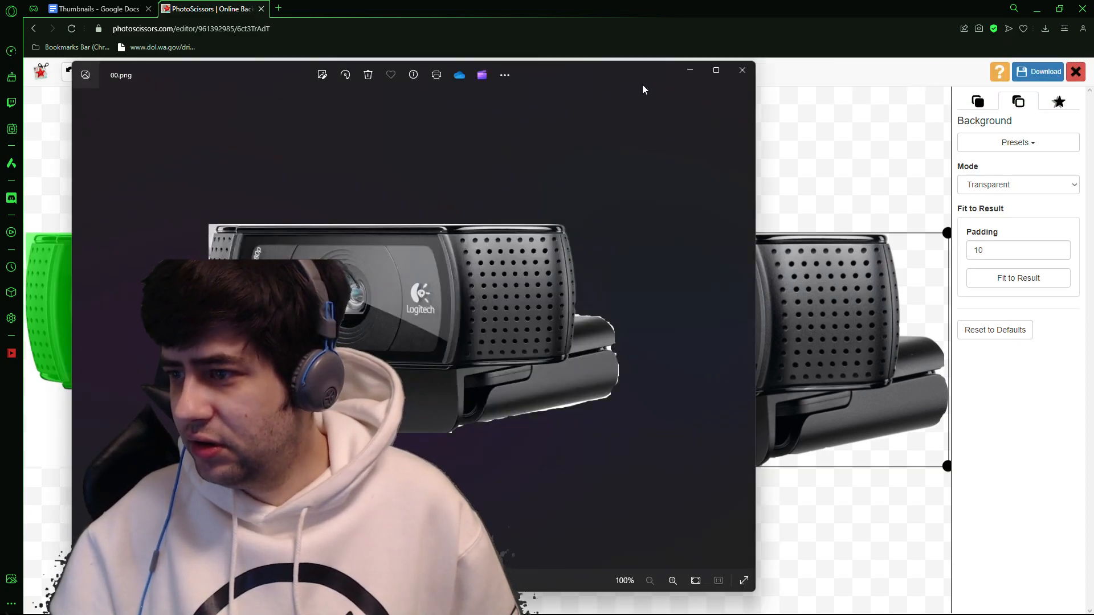
{"action": "left_click", "coordinate": [744, 70]}
- Locate 00.png in the Downloads folder and insert it into the Thumbnails document over the red background
{"action": "left_click", "coordinate": [1046, 29]}
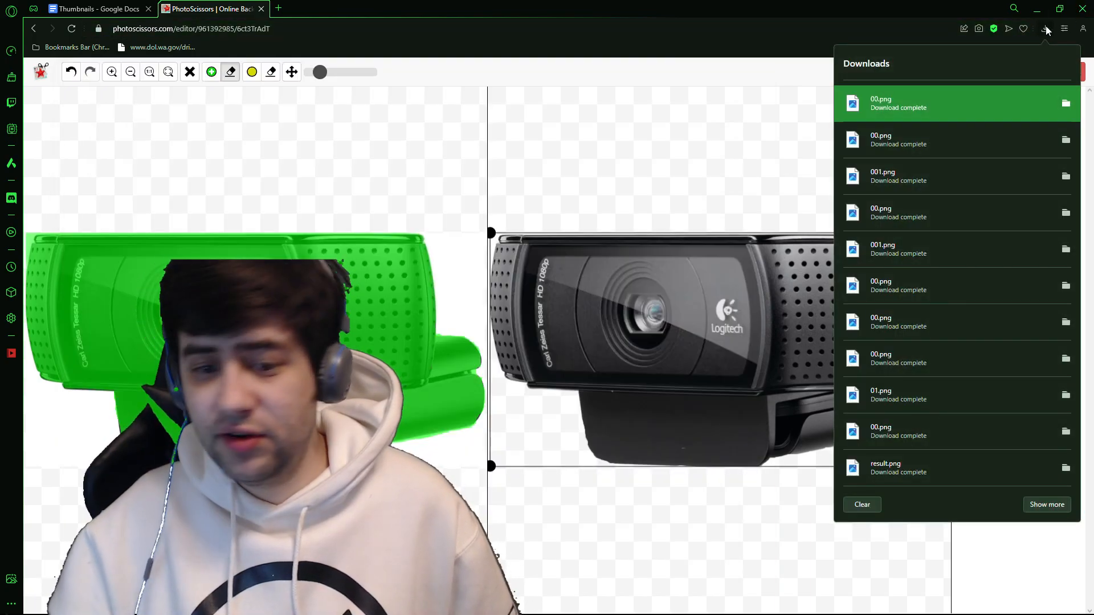
{"action": "left_click", "coordinate": [1067, 106]}
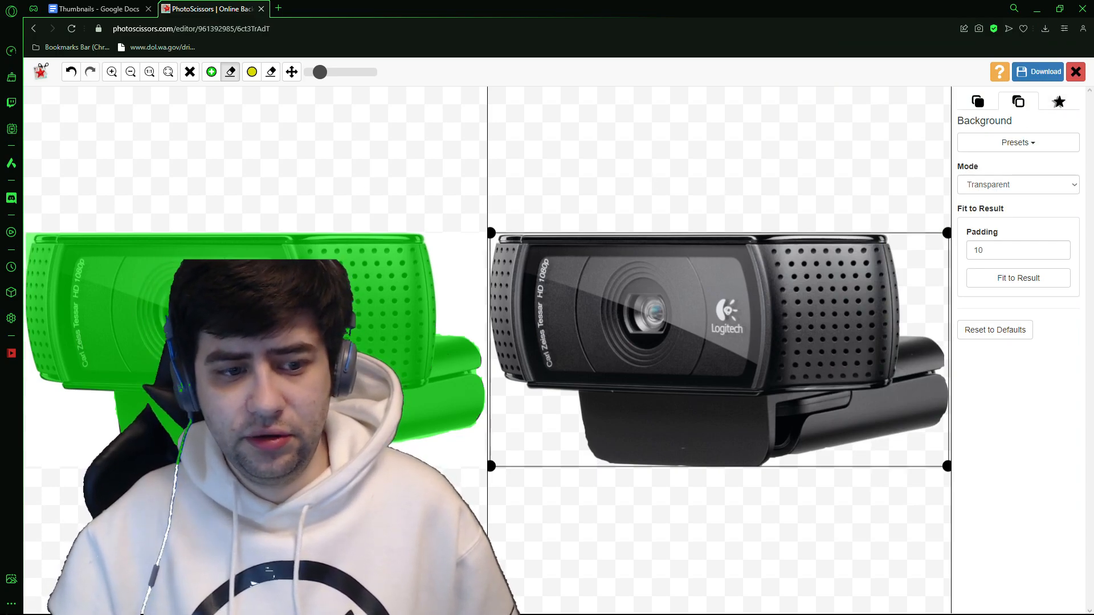
{"action": "left_click_drag", "start_coordinate": [365, 145], "coordinate": [0, 154]}
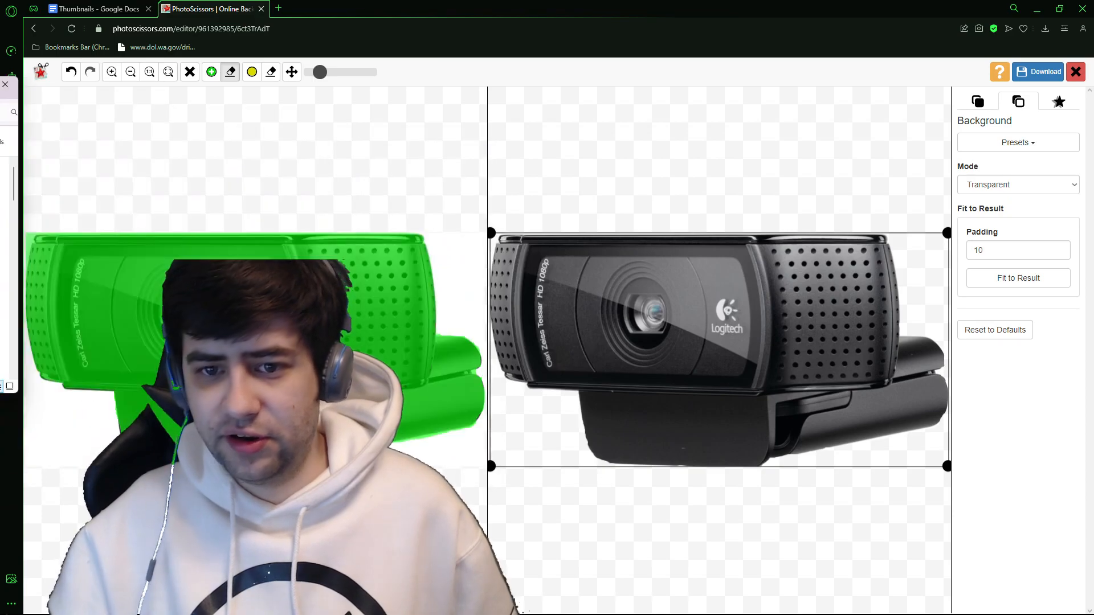
{"action": "left_click", "coordinate": [94, 9]}
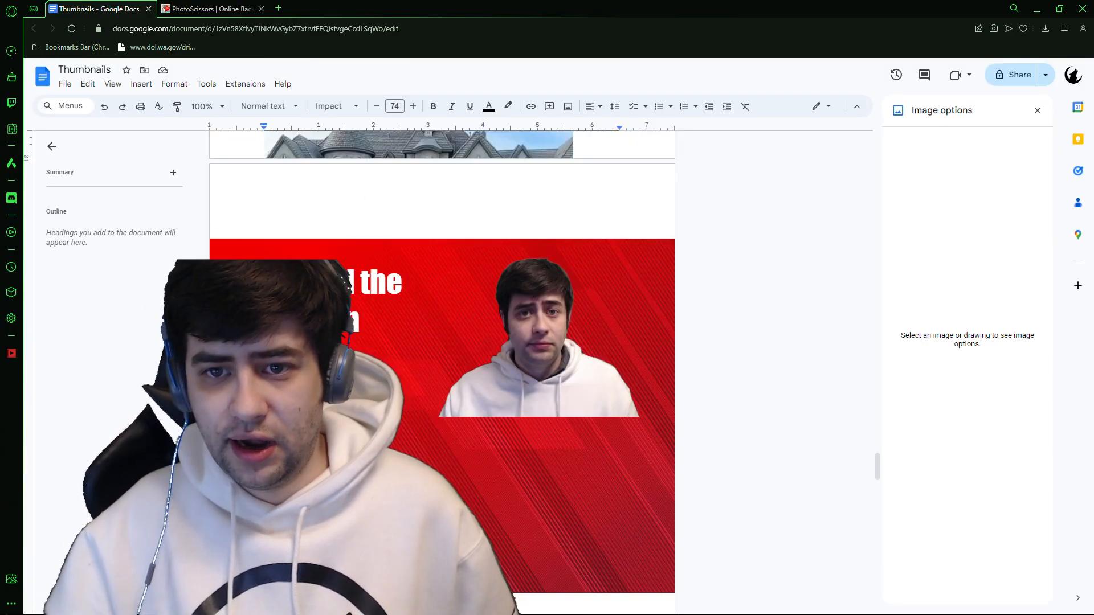
{"action": "key", "text": "alt+Tab"}
{"action": "left_click_drag", "start_coordinate": [17, 135], "coordinate": [763, 88]}
{"action": "left_click_drag", "start_coordinate": [563, 195], "coordinate": [535, 342]}
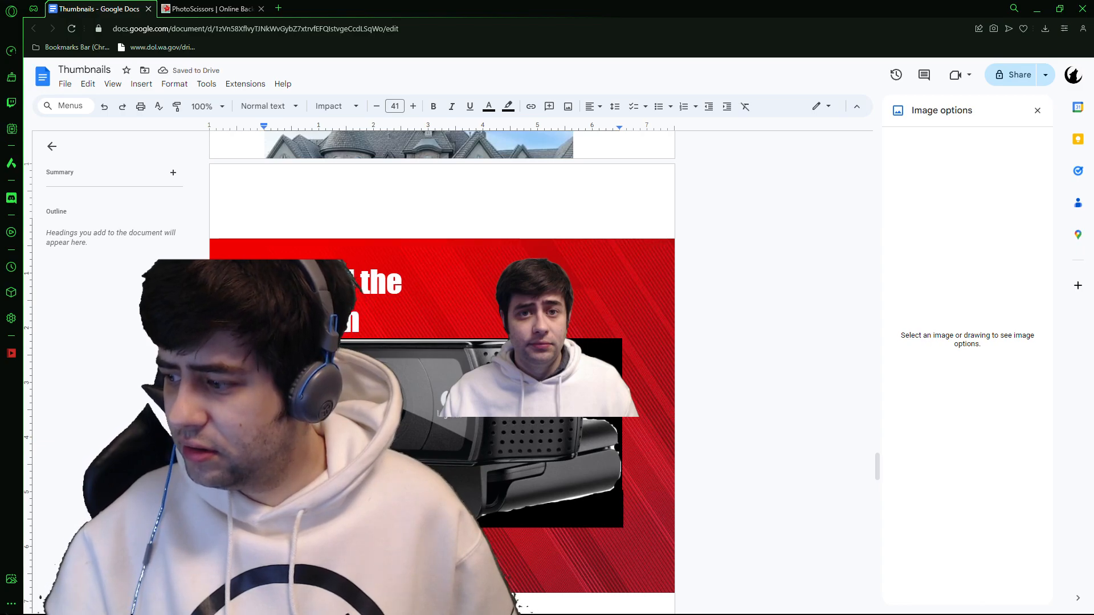
- Delete the inserted webcam picture with the black backdrop from the thumbnail
{"action": "left_click", "coordinate": [199, 7]}
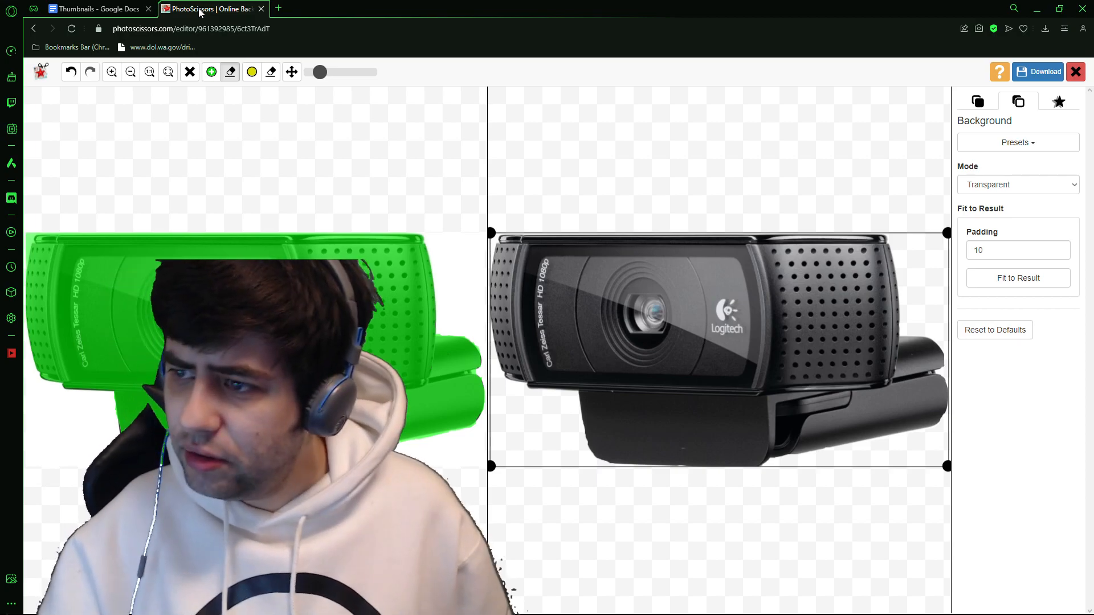
{"action": "left_click", "coordinate": [94, 9]}
{"action": "left_click", "coordinate": [399, 375]}
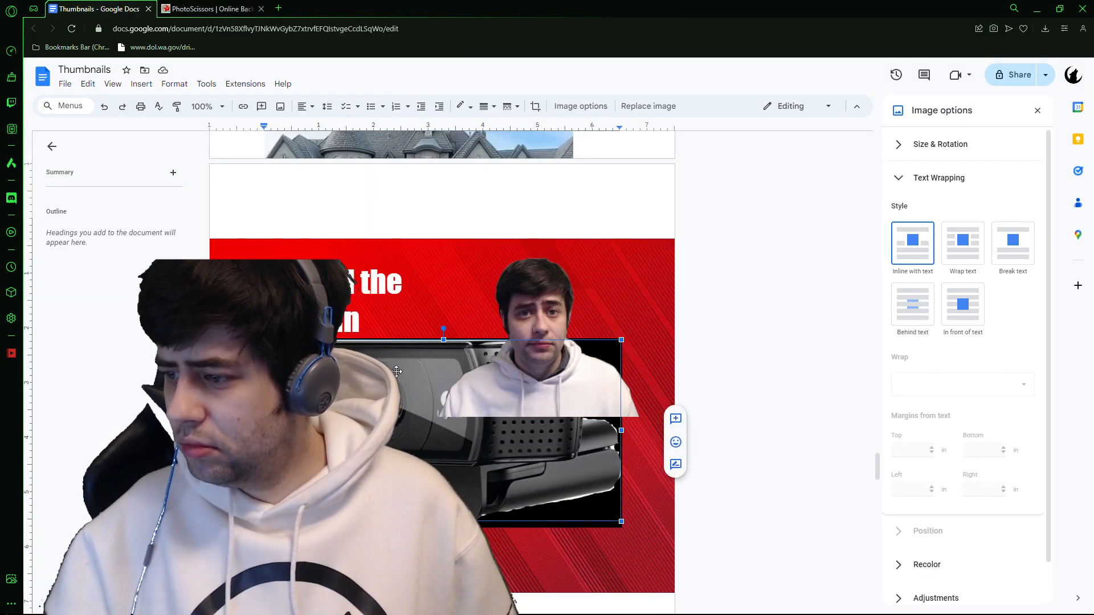
{"action": "key", "text": "Delete"}
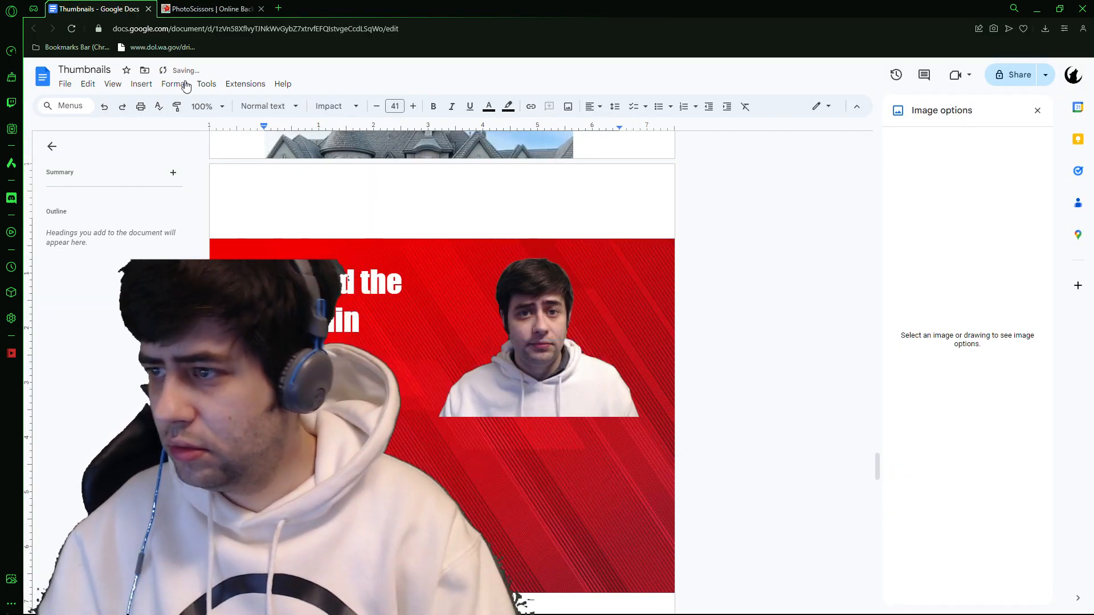
- Download the webcam cutout from PhotoScissors in low resolution again and show 00 (1).png in its folder
{"action": "left_click", "coordinate": [215, 9]}
{"action": "left_click", "coordinate": [1040, 72]}
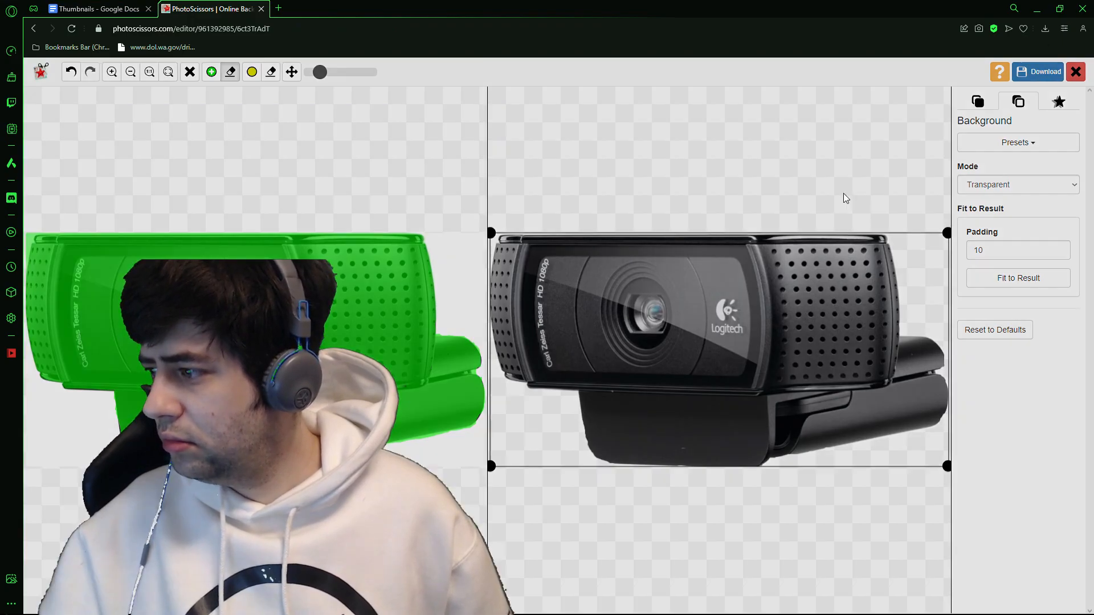
{"action": "left_click", "coordinate": [613, 176]}
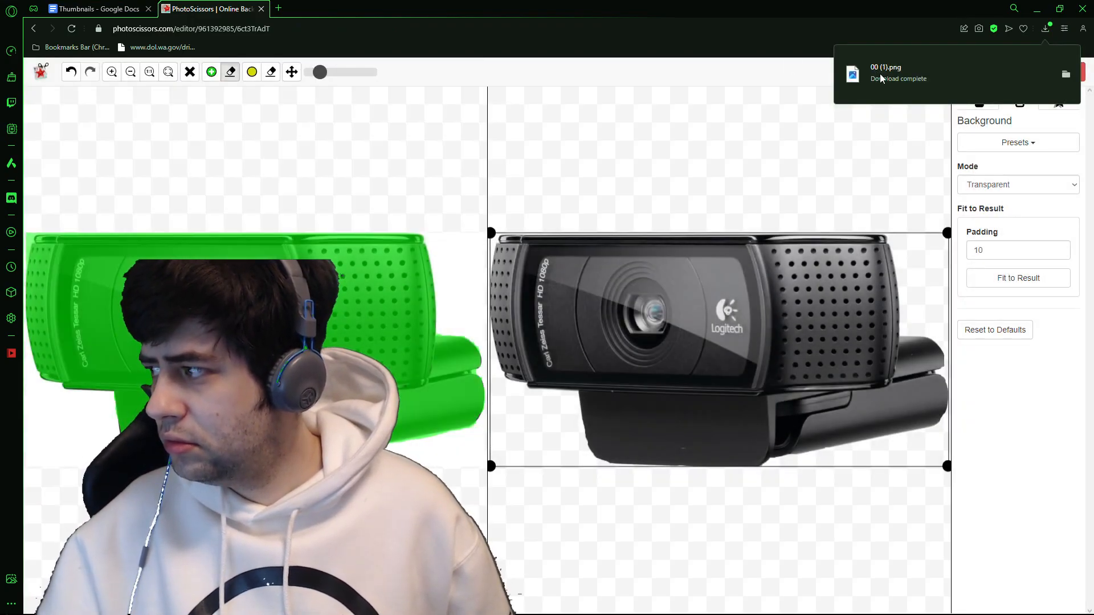
{"action": "left_click", "coordinate": [1066, 75]}
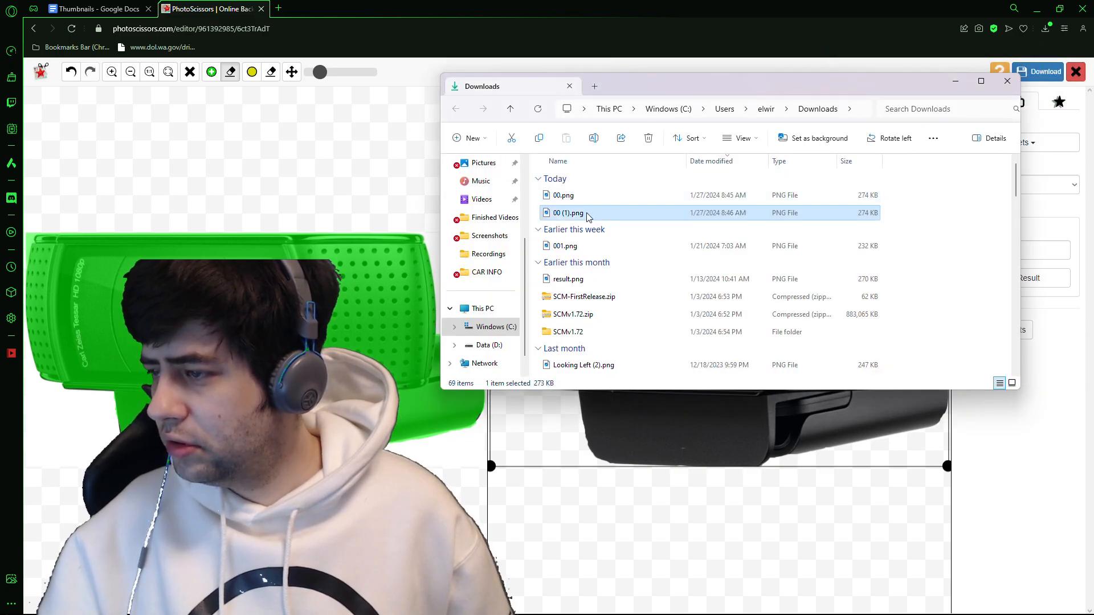
- Insert 00 (1).png into the thumbnail and shrink the webcam picture below the title
{"action": "left_click", "coordinate": [94, 9]}
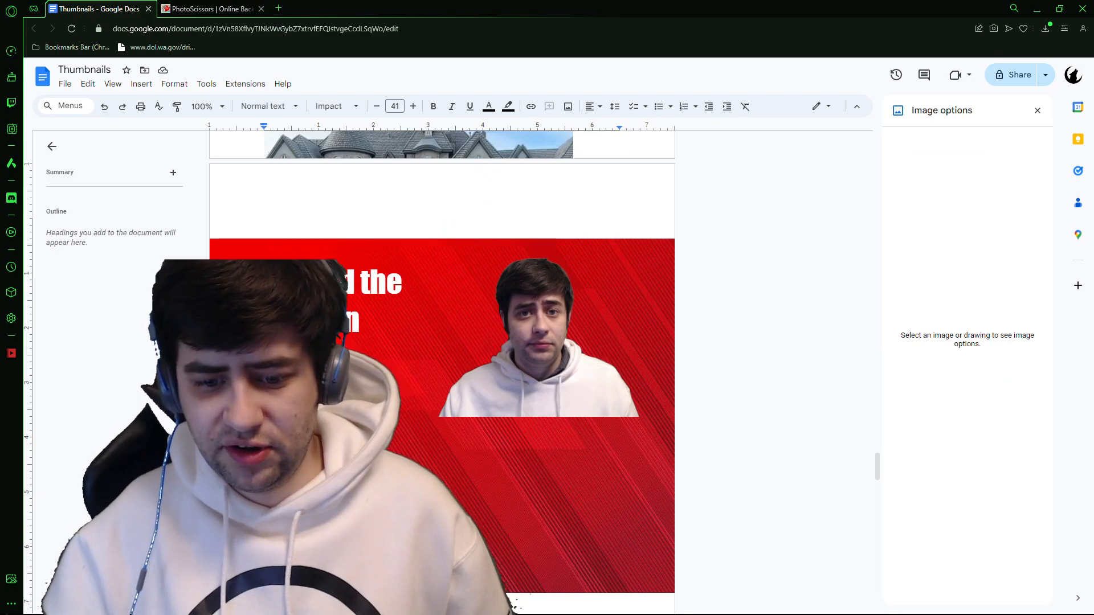
{"action": "key", "text": "alt+Tab"}
{"action": "left_click_drag", "start_coordinate": [604, 214], "coordinate": [541, 484]}
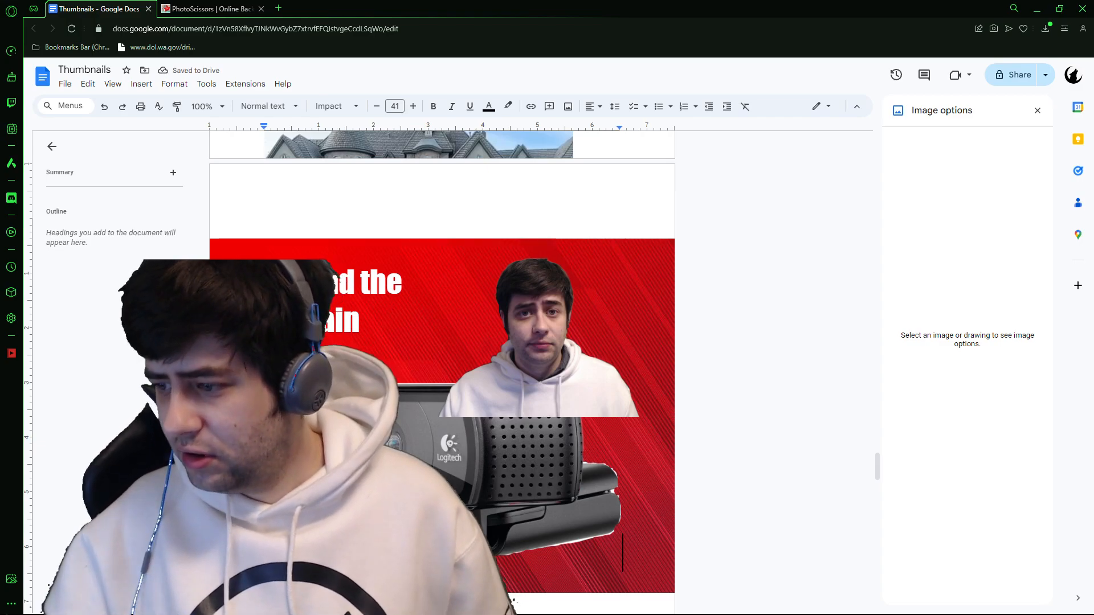
{"action": "left_click", "coordinate": [532, 474]}
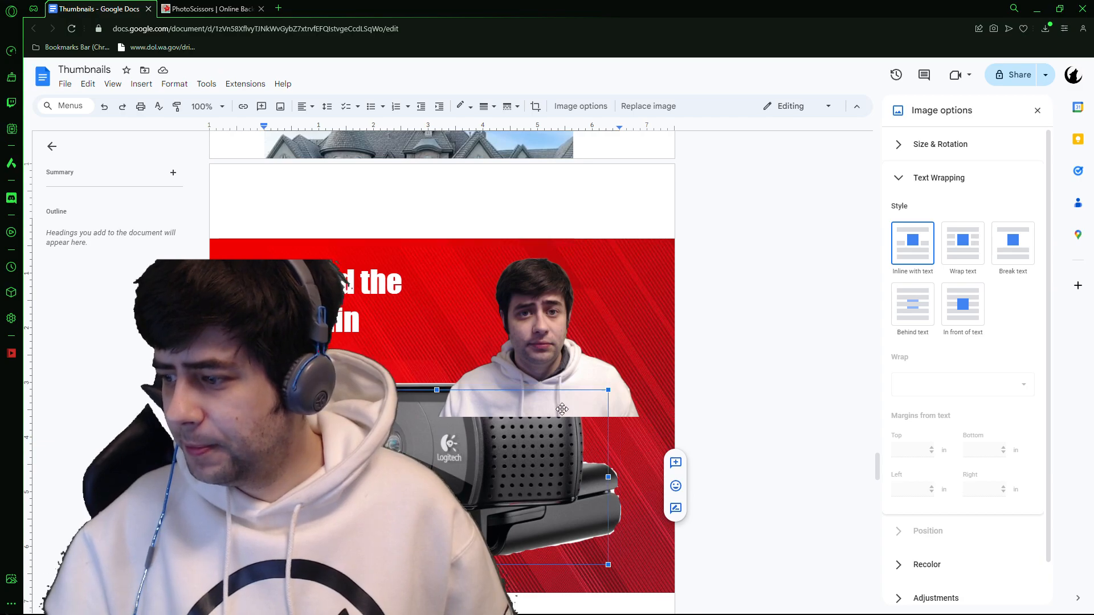
{"action": "left_click_drag", "start_coordinate": [621, 565], "coordinate": [517, 511]}
{"action": "left_click_drag", "start_coordinate": [516, 385], "coordinate": [340, 281]}
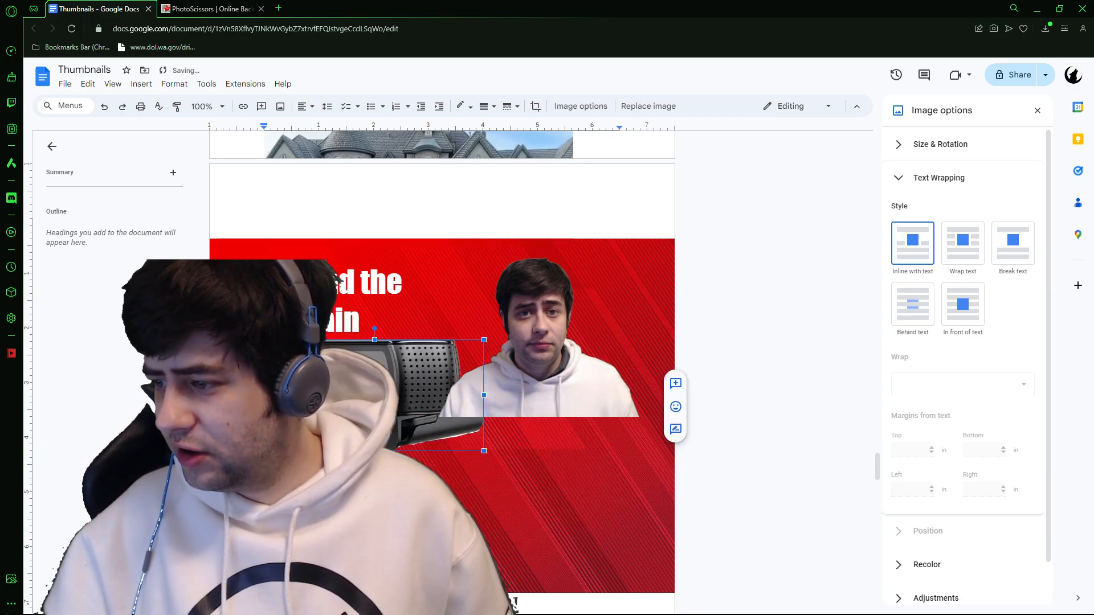
- Return to PhotoScissors, download another low-resolution webcam cutout and show 00 (2).png in the Downloads folder
{"action": "left_click", "coordinate": [216, 9]}
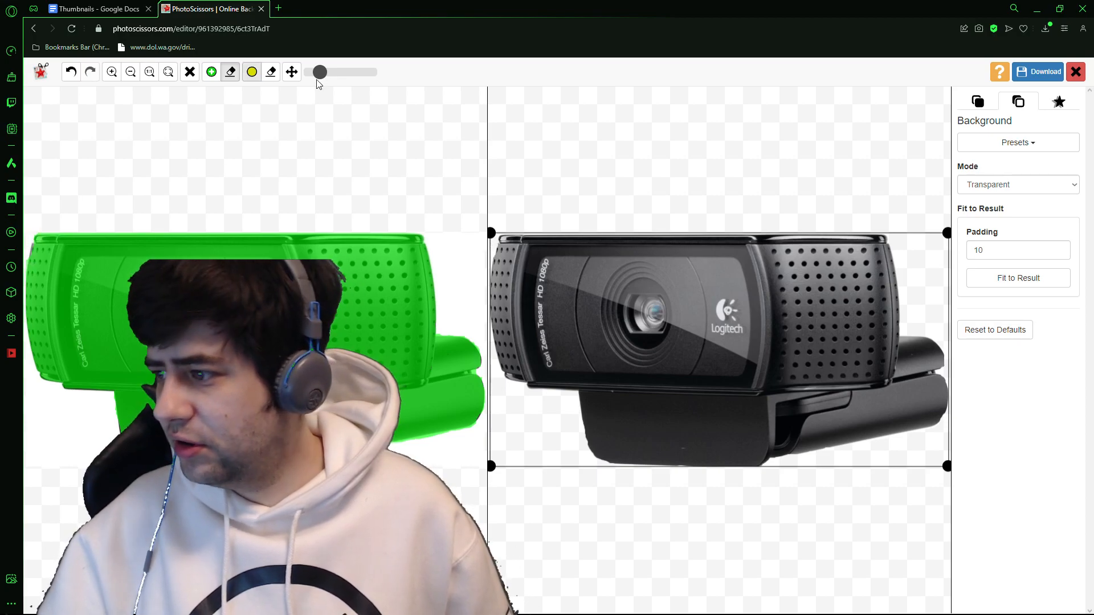
{"action": "left_click", "coordinate": [1037, 71]}
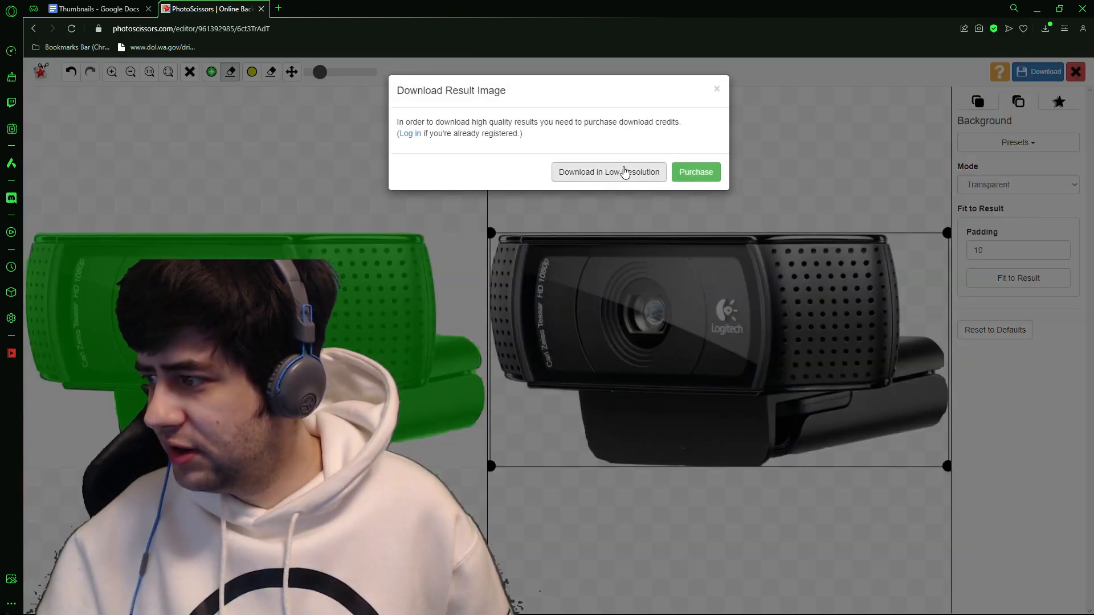
{"action": "left_click", "coordinate": [616, 171]}
{"action": "left_click", "coordinate": [1065, 74]}
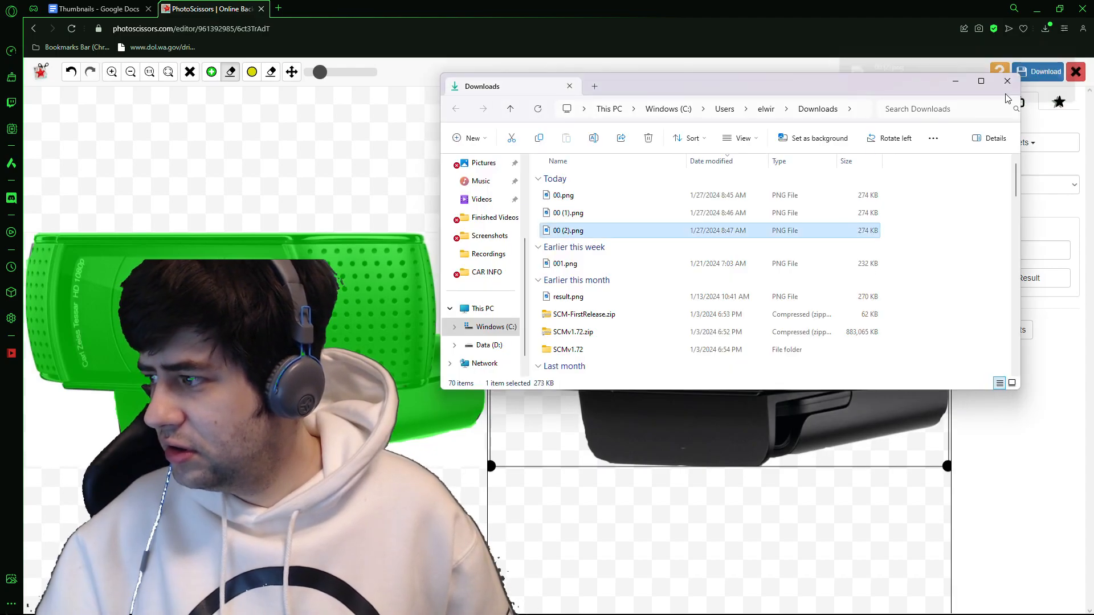
- Replace the webcam picture in the thumbnail by deleting it and inserting 00 (2).png from the Downloads folder
{"action": "left_click", "coordinate": [94, 8]}
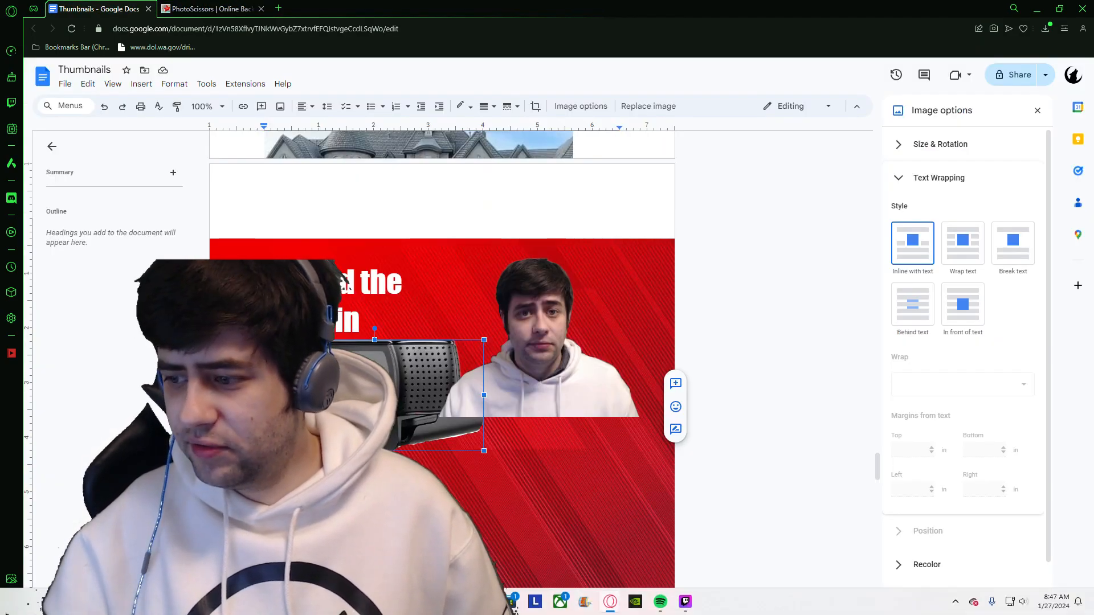
{"action": "key", "text": "Delete"}
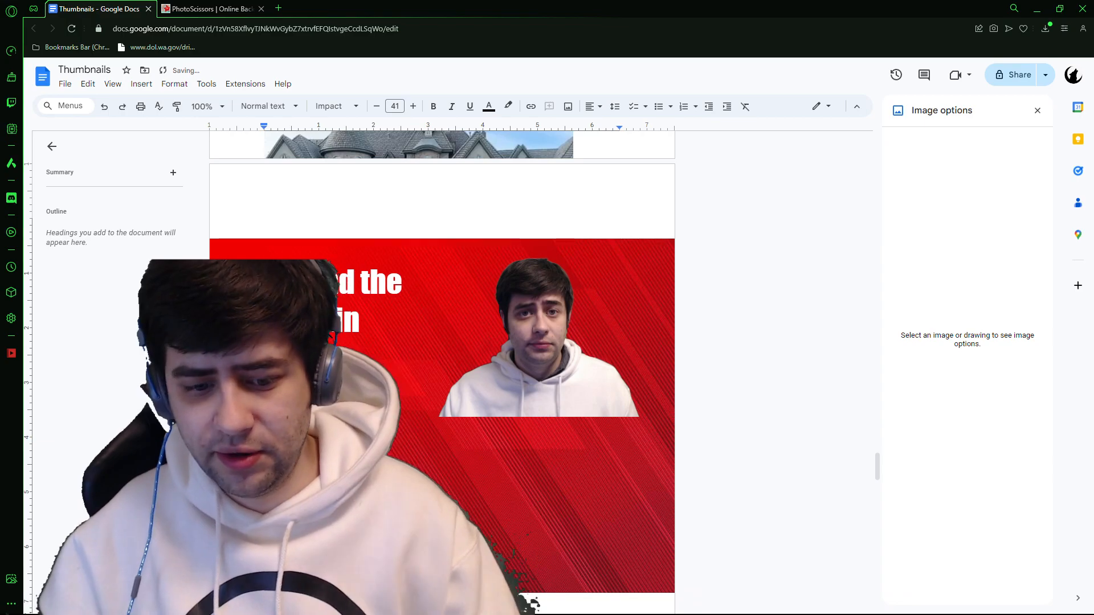
{"action": "key", "text": "alt+Tab"}
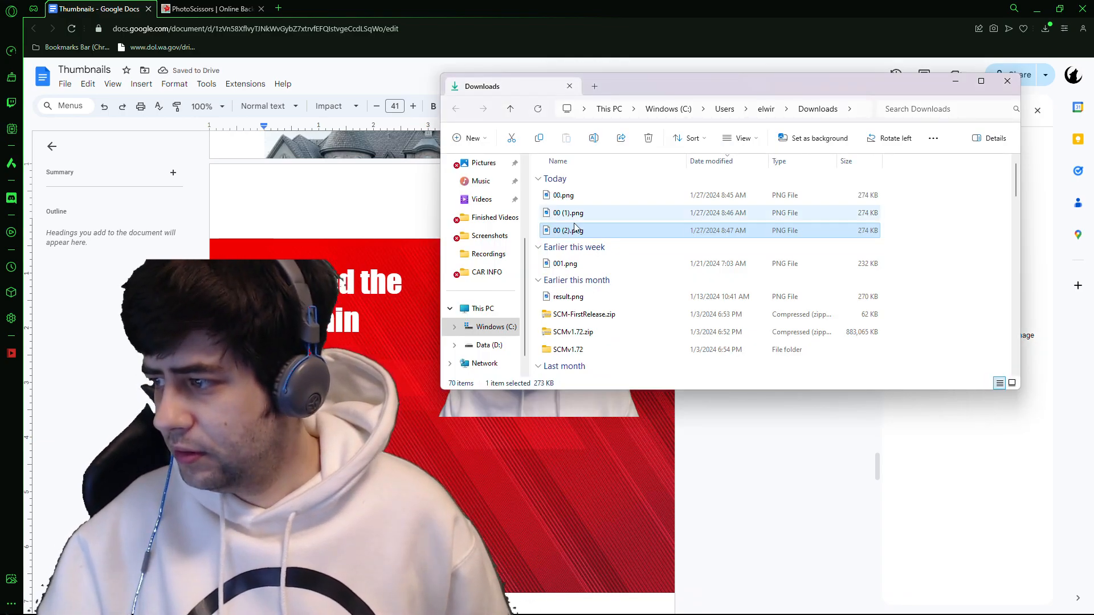
{"action": "left_click_drag", "start_coordinate": [578, 233], "coordinate": [570, 501]}
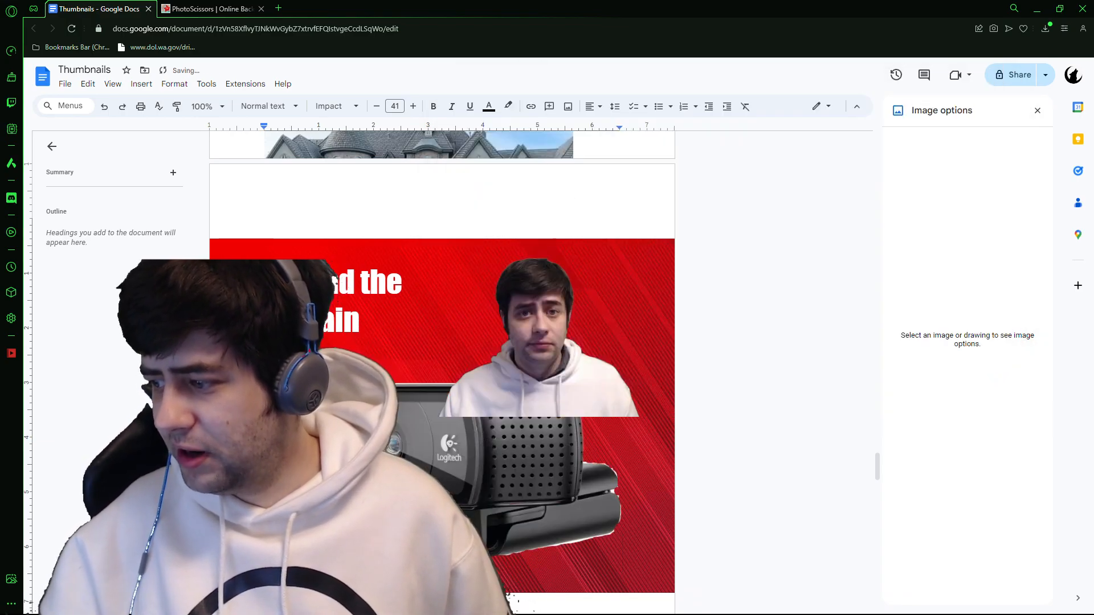
- Set the new webcam picture's text wrapping to In front of text
{"action": "left_click", "coordinate": [612, 484]}
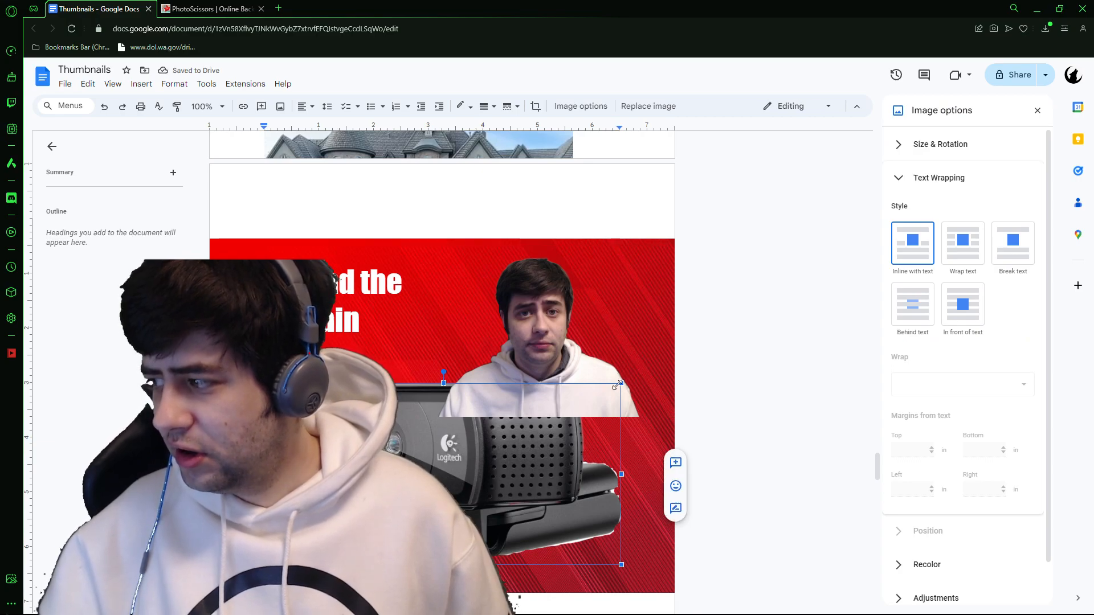
{"action": "scroll", "coordinate": [444, 406], "scroll_direction": "down", "scroll_amount": 1}
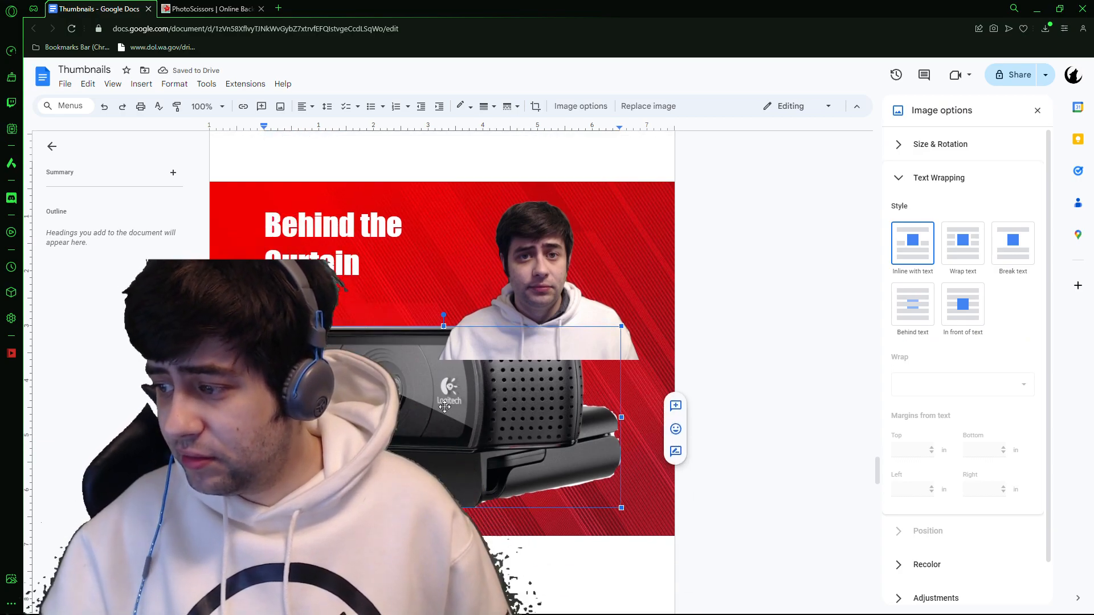
{"action": "right_click", "coordinate": [404, 392]}
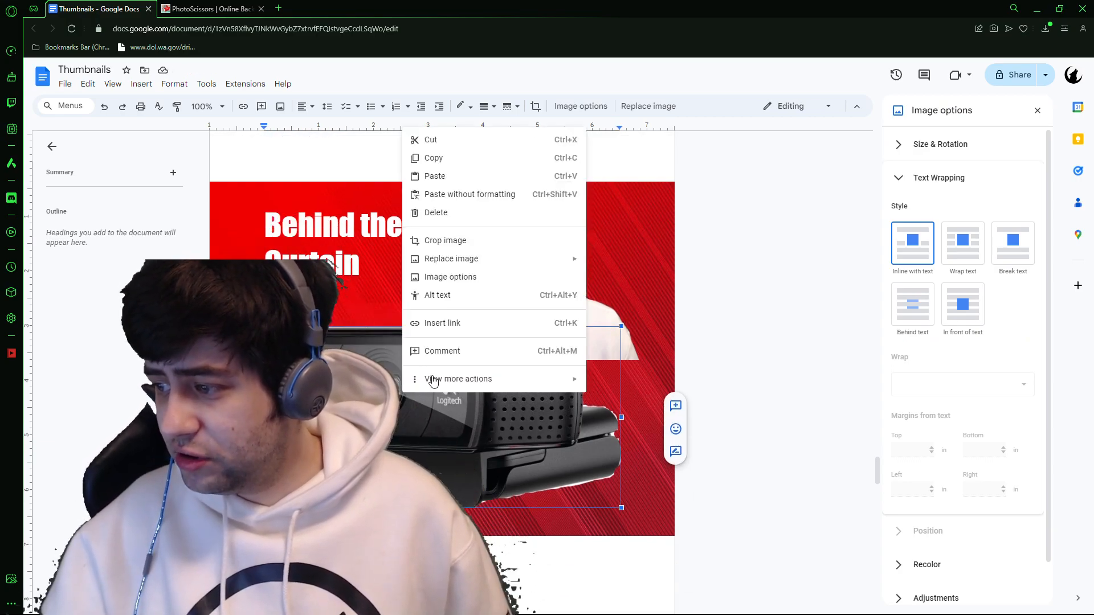
{"action": "left_click", "coordinate": [484, 279]}
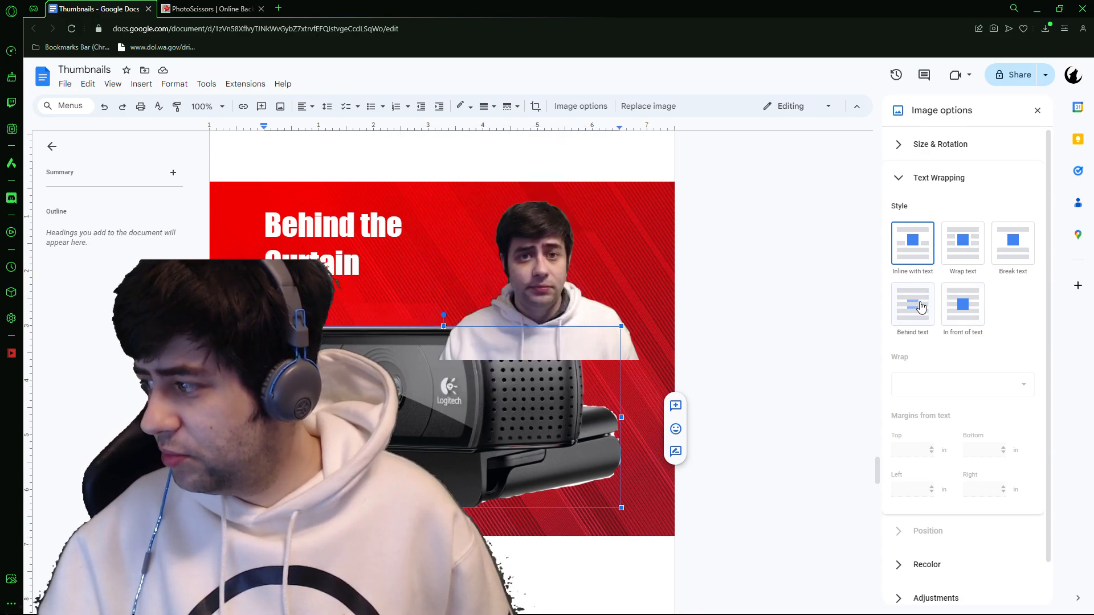
{"action": "left_click", "coordinate": [963, 304]}
- Shrink the webcam picture and place it under the "Behind the Curtain" title
{"action": "left_click_drag", "start_coordinate": [434, 373], "coordinate": [477, 308]}
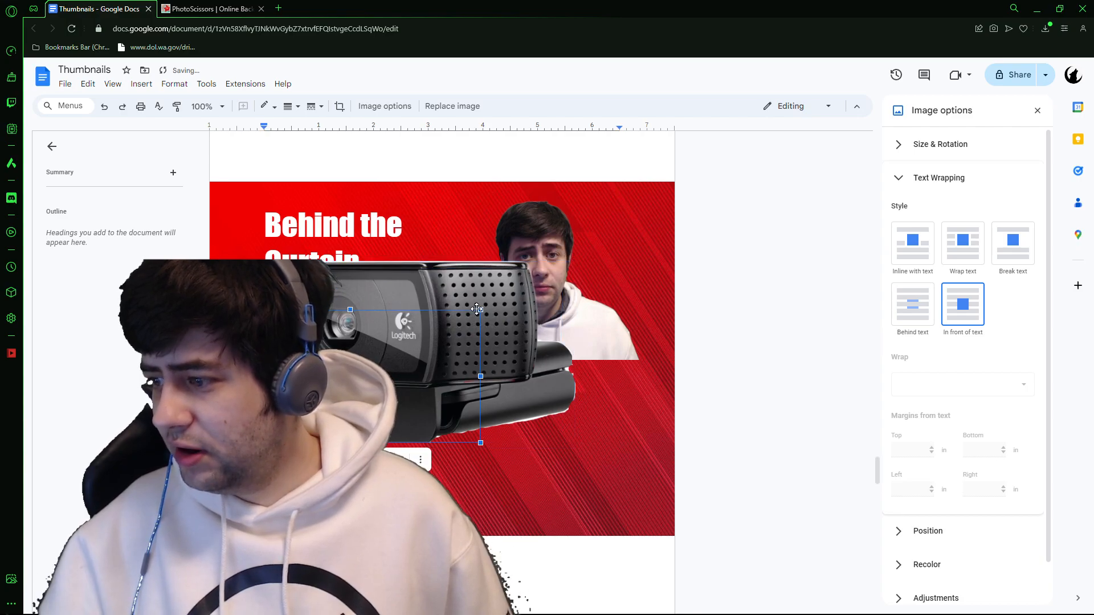
{"action": "left_click", "coordinate": [539, 325]}
{"action": "left_click_drag", "start_coordinate": [545, 321], "coordinate": [584, 313]}
{"action": "left_click", "coordinate": [427, 318]}
{"action": "left_click_drag", "start_coordinate": [492, 280], "coordinate": [419, 317]}
{"action": "left_click_drag", "start_coordinate": [373, 358], "coordinate": [399, 310]}
- Move the portrait cutout left across the red background so it stands right beside the webcam picture
{"action": "left_click", "coordinate": [564, 273]}
{"action": "left_click_drag", "start_coordinate": [564, 274], "coordinate": [536, 280]}
{"action": "left_click", "coordinate": [369, 258]}
{"action": "left_click_drag", "start_coordinate": [512, 330], "coordinate": [456, 332]}
{"action": "left_click", "coordinate": [445, 350]}
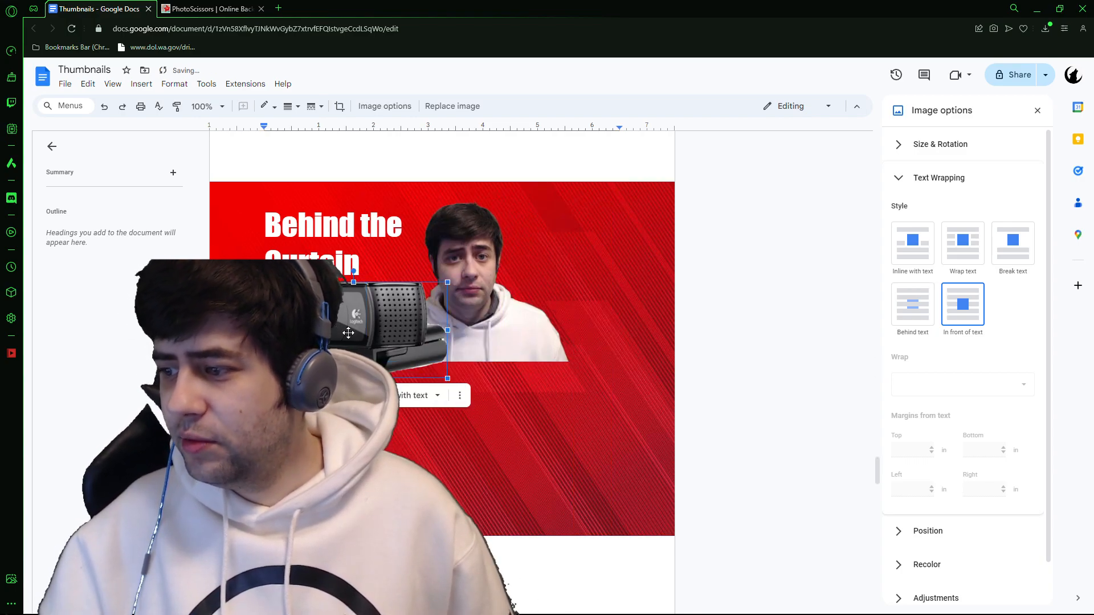
- Fine-tune the portrait and webcam positions so both sit close together next to the title, and deselect them
{"action": "mouse_move", "coordinate": [501, 329]}
{"action": "left_mouse_down"}
{"action": "mouse_move", "coordinate": [526, 328]}
{"action": "mouse_move", "coordinate": [516, 330]}
{"action": "left_mouse_up"}
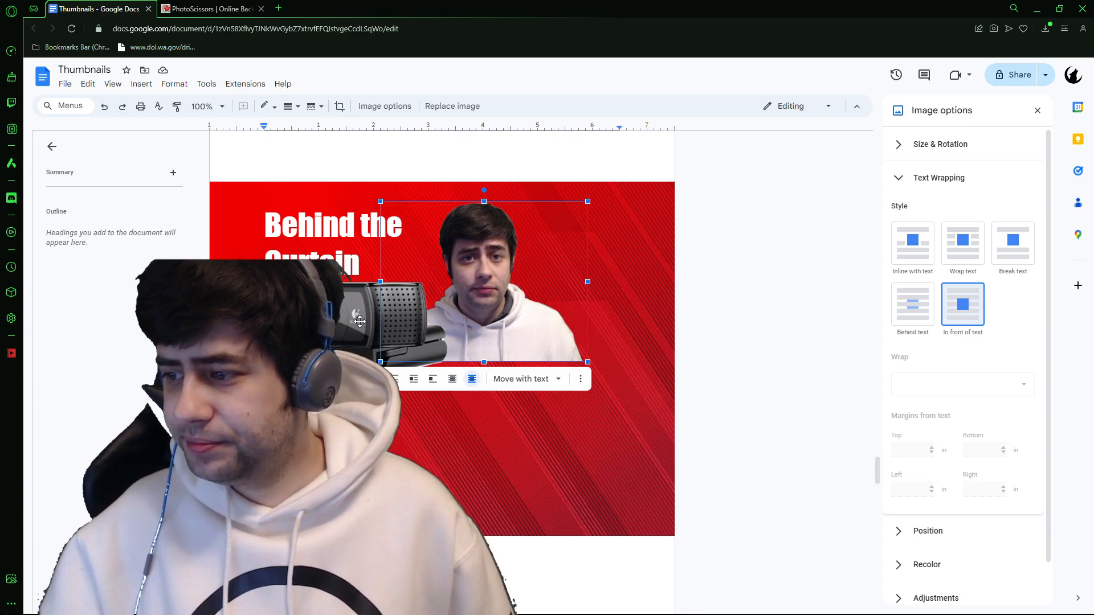
{"action": "left_click_drag", "start_coordinate": [485, 303], "coordinate": [433, 282]}
{"action": "left_click", "coordinate": [421, 304]}
{"action": "left_click", "coordinate": [493, 341]}
{"action": "left_click_drag", "start_coordinate": [493, 341], "coordinate": [472, 337]}
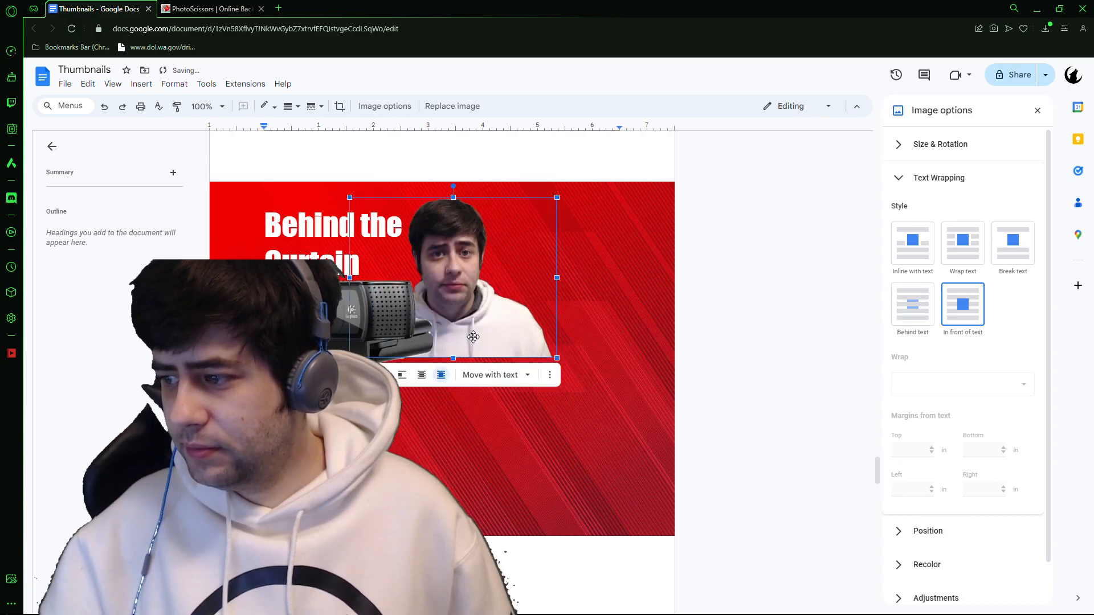
{"action": "left_click", "coordinate": [321, 232]}
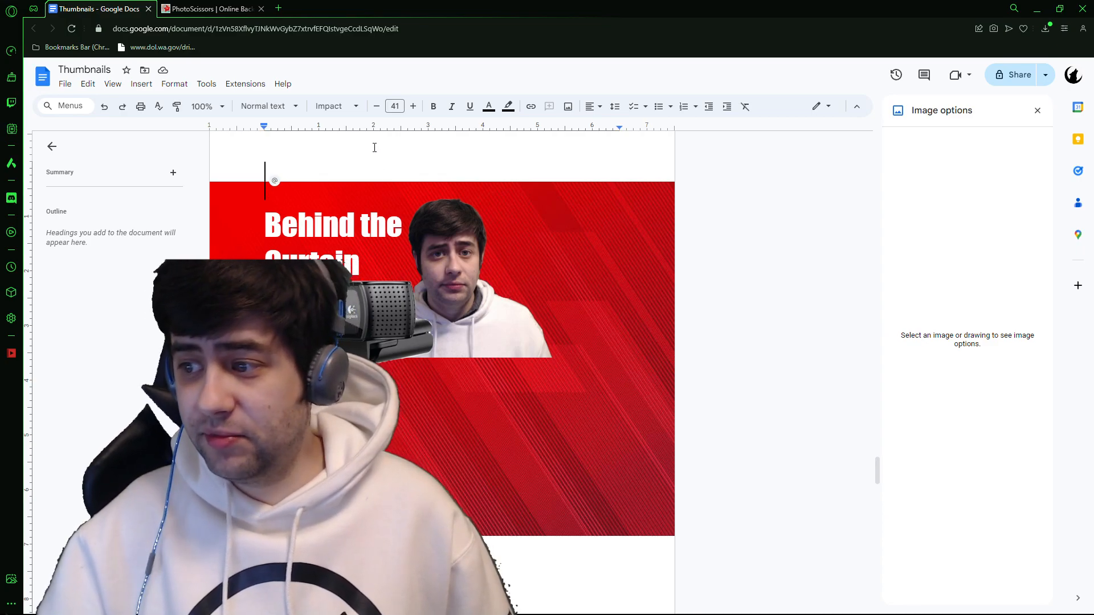
{"action": "left_click", "coordinate": [488, 521]}
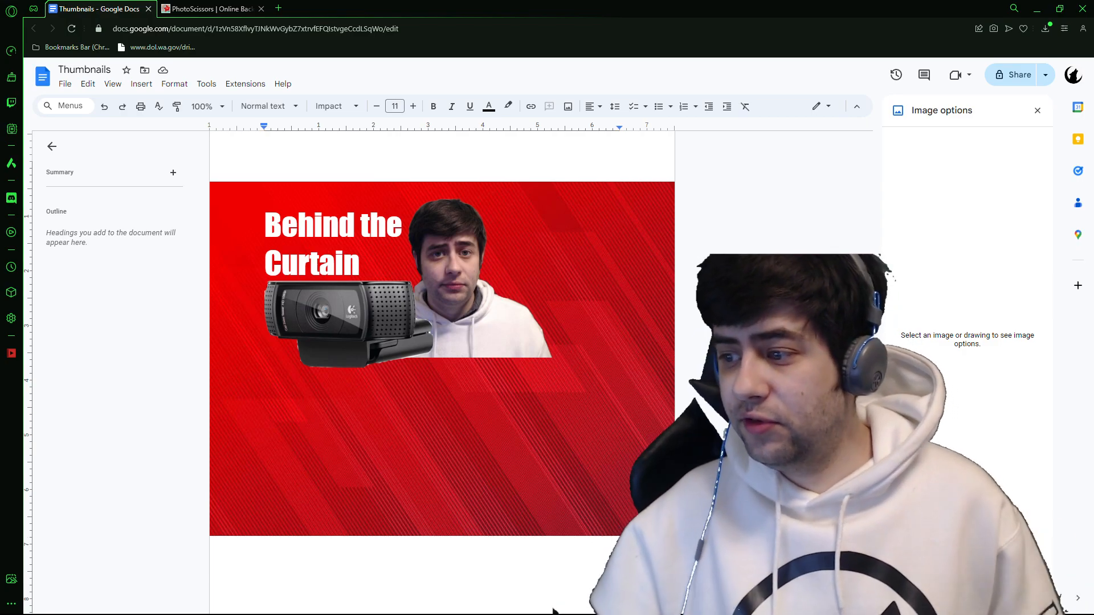
- Raise the portrait cutout slightly beside the title, and place the webcam picture back under the title a little farther left
{"action": "left_click", "coordinate": [341, 323]}
{"action": "left_click_drag", "start_coordinate": [341, 323], "coordinate": [344, 414]}
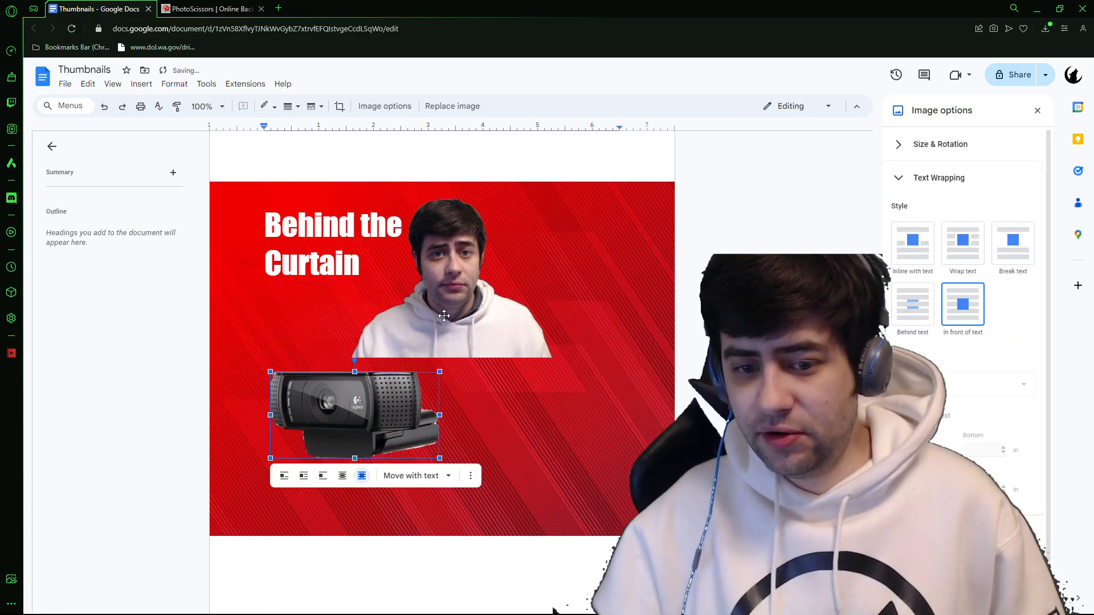
{"action": "left_click", "coordinate": [498, 314]}
{"action": "left_click_drag", "start_coordinate": [498, 314], "coordinate": [463, 323]}
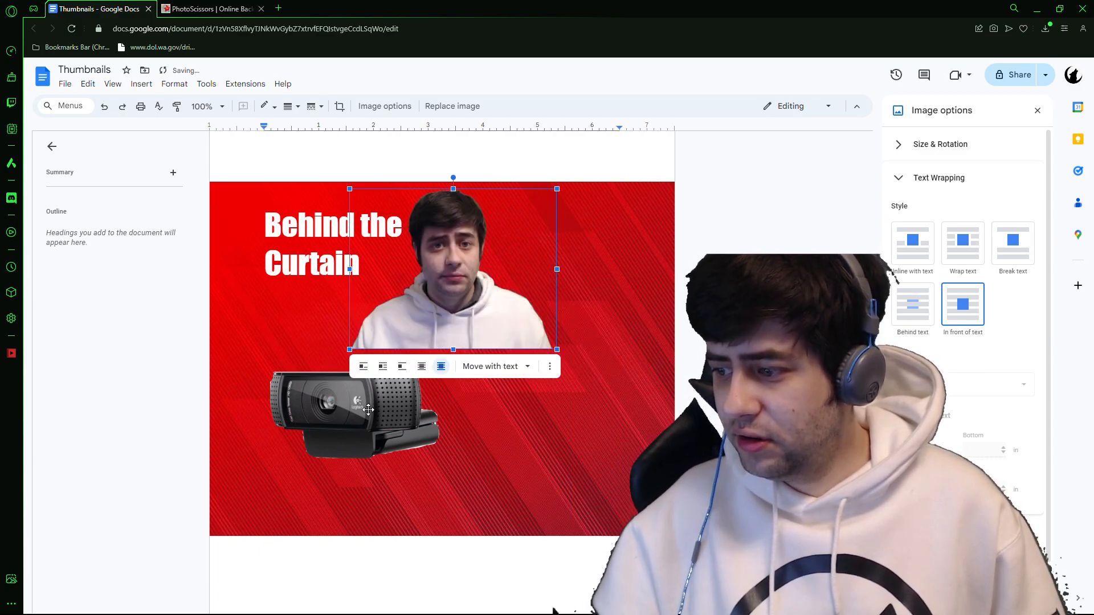
{"action": "left_click", "coordinate": [345, 372]}
{"action": "left_click_drag", "start_coordinate": [344, 372], "coordinate": [323, 281]}
{"action": "left_click", "coordinate": [467, 294]}
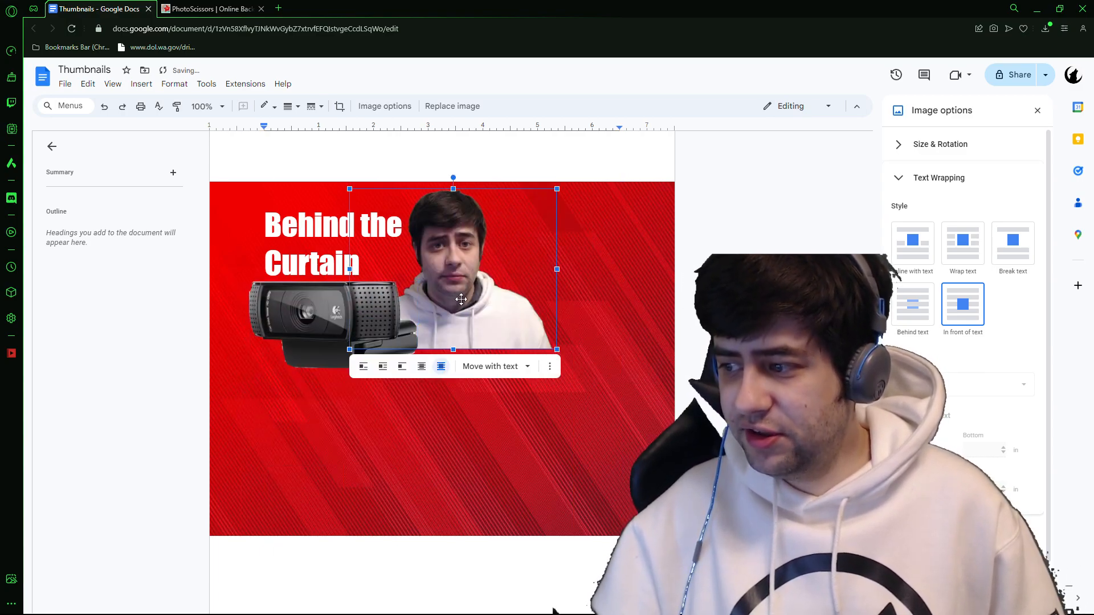
- Nudge the webcam picture slightly right so it overlaps the portrait's hoodie, and deselect it
{"action": "left_click", "coordinate": [333, 301]}
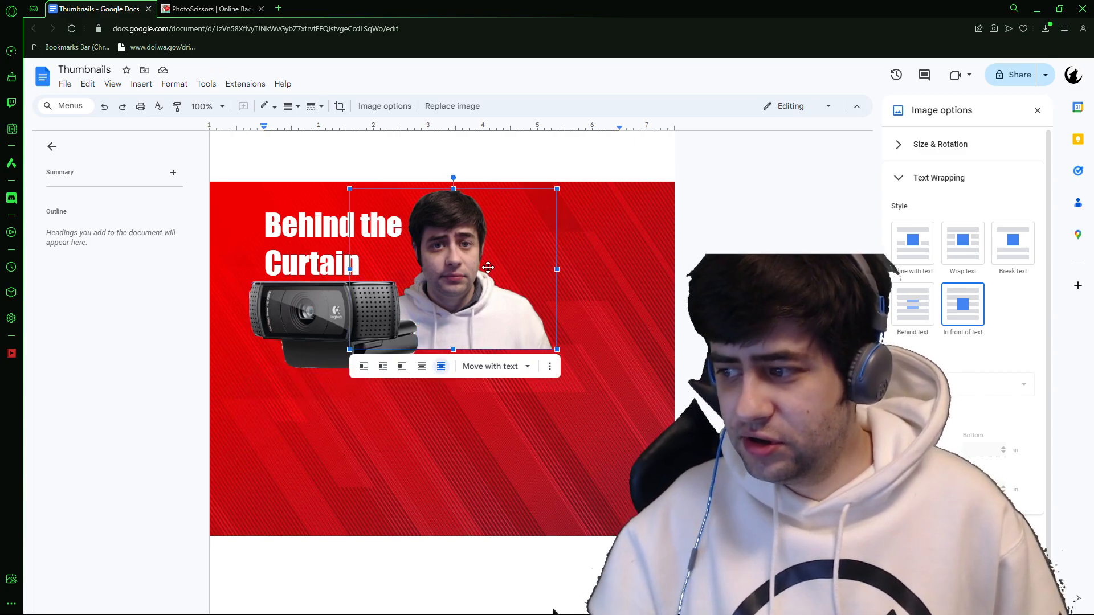
{"action": "left_click", "coordinate": [317, 318]}
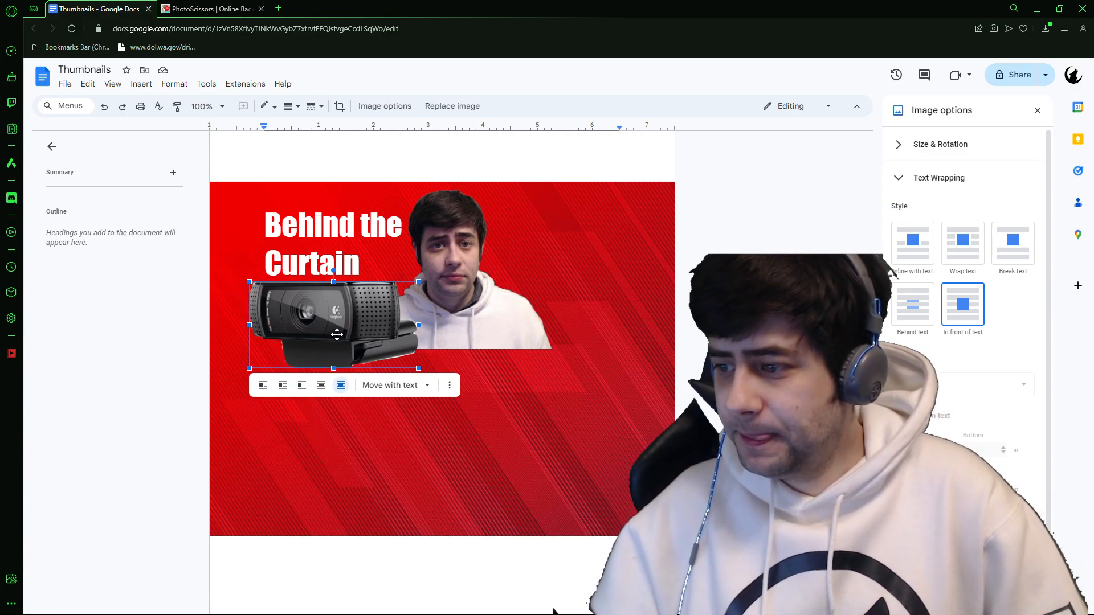
{"action": "left_click_drag", "start_coordinate": [347, 330], "coordinate": [356, 329]}
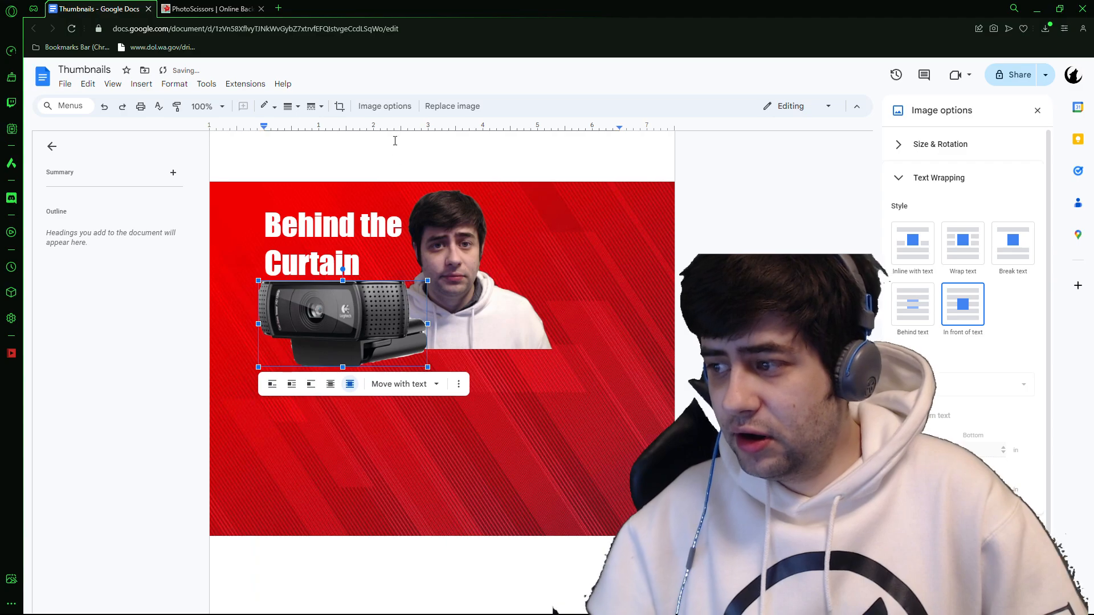
{"action": "left_click", "coordinate": [399, 158]}
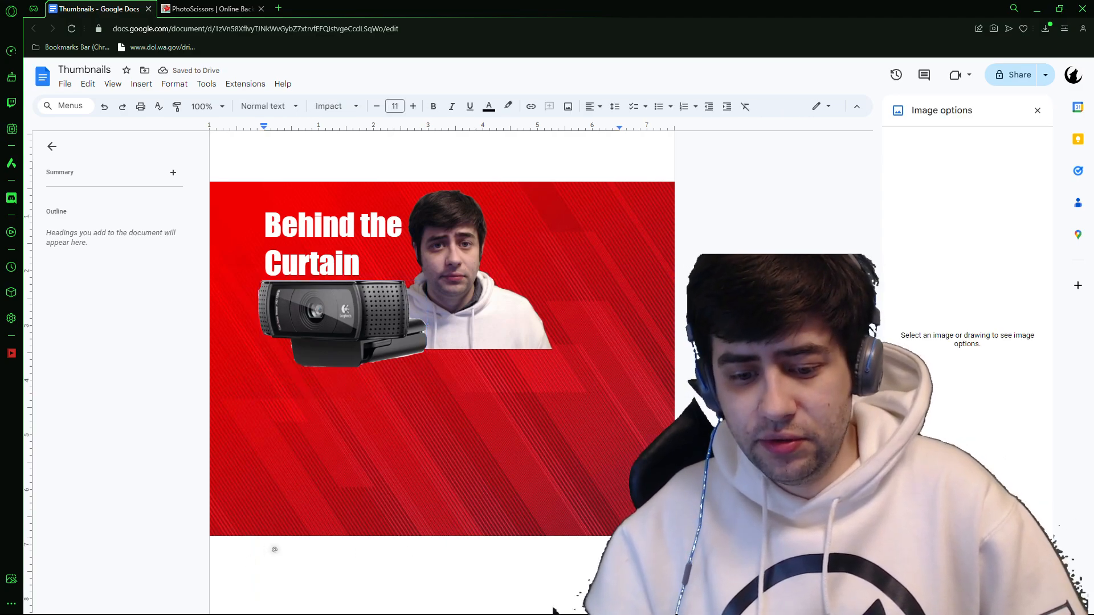
- Switch to Snipping Tool and capture a rectangular snip enclosing the "Behind the Curtain" title, the webcam and the portrait's face
{"action": "key", "text": "super"}
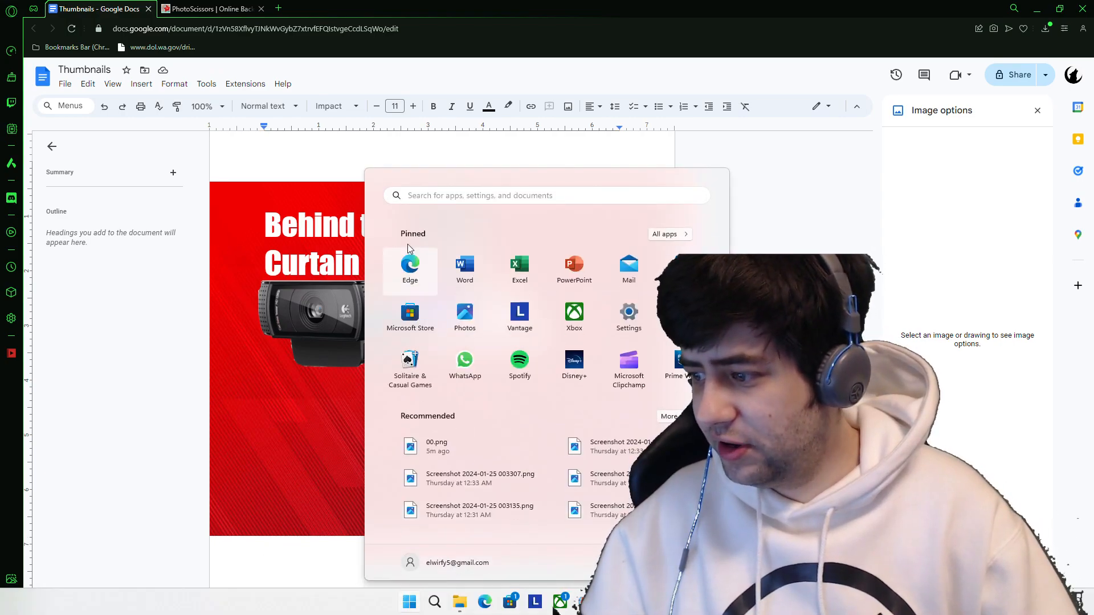
{"action": "left_click", "coordinate": [421, 195]}
{"action": "left_click", "coordinate": [379, 247]}
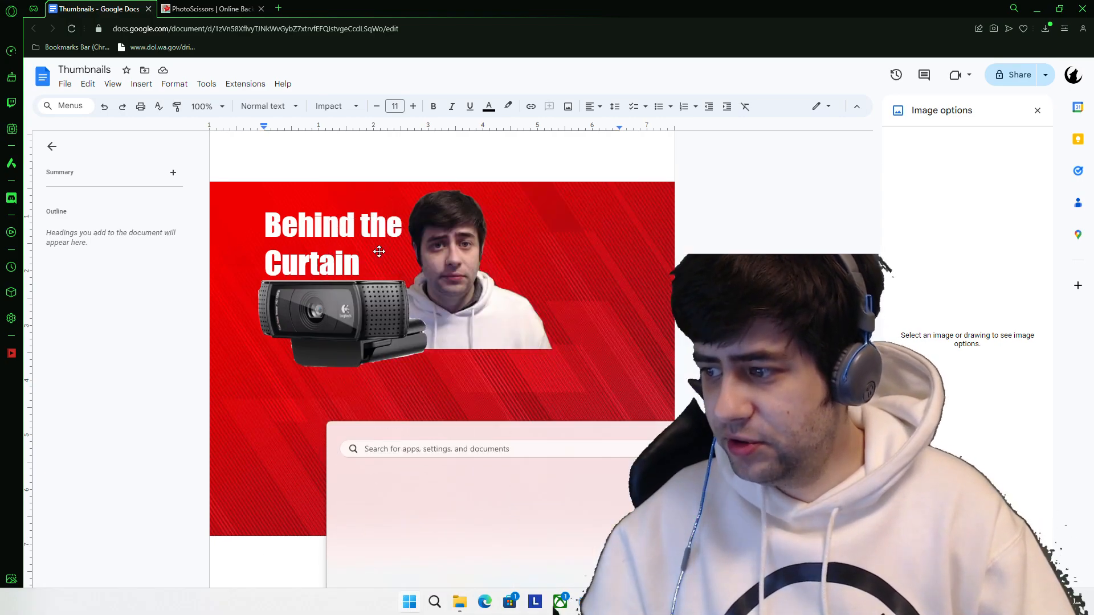
{"action": "left_click", "coordinate": [412, 84]}
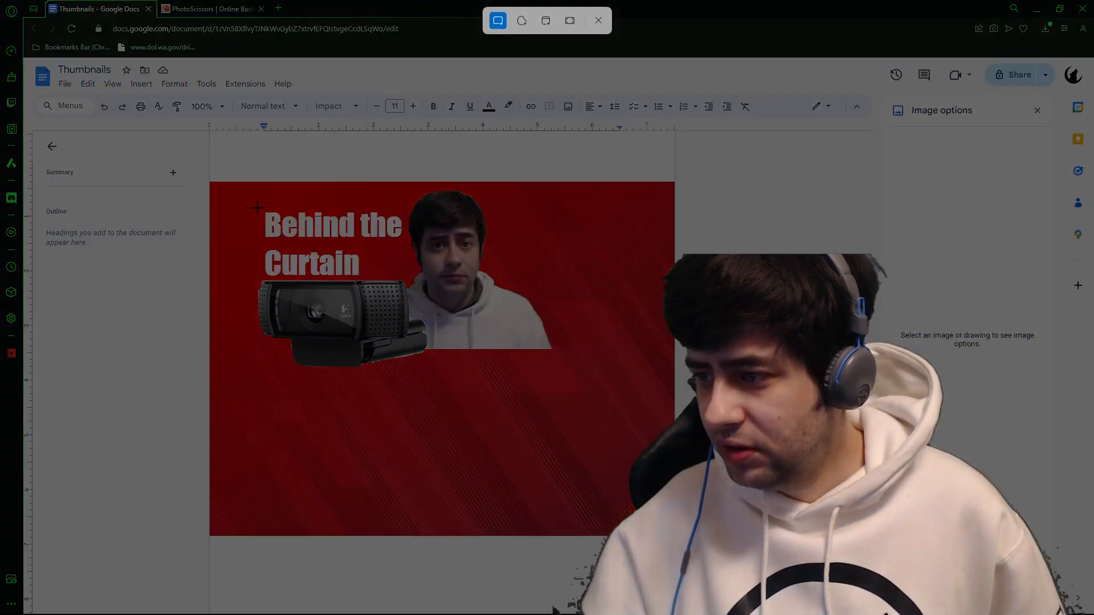
{"action": "left_click_drag", "start_coordinate": [261, 209], "coordinate": [488, 347]}
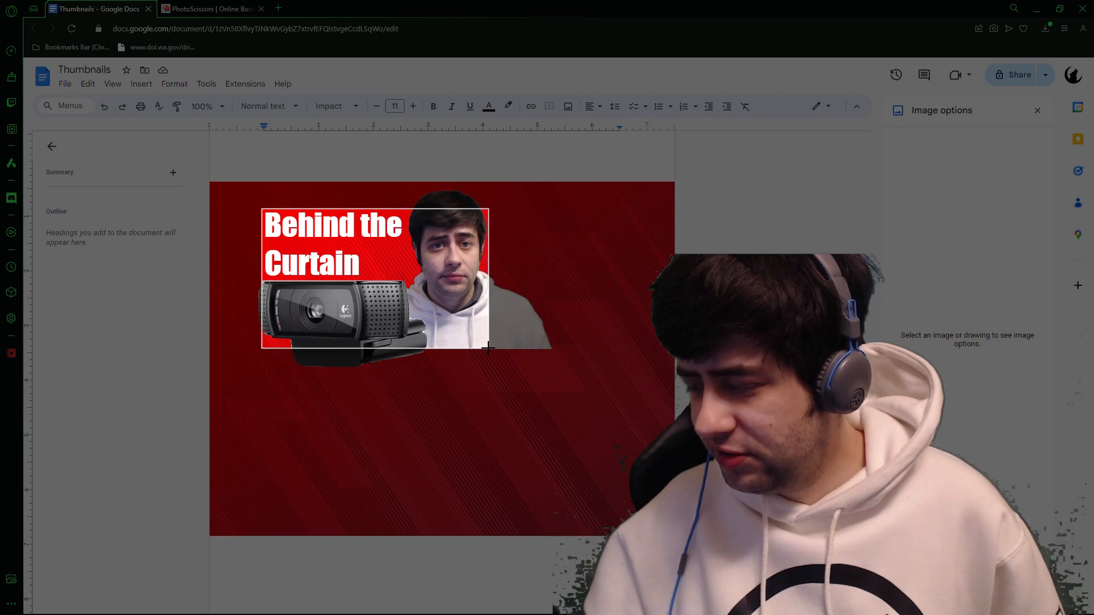
{"action": "left_click_drag", "start_coordinate": [488, 347], "coordinate": [488, 347]}
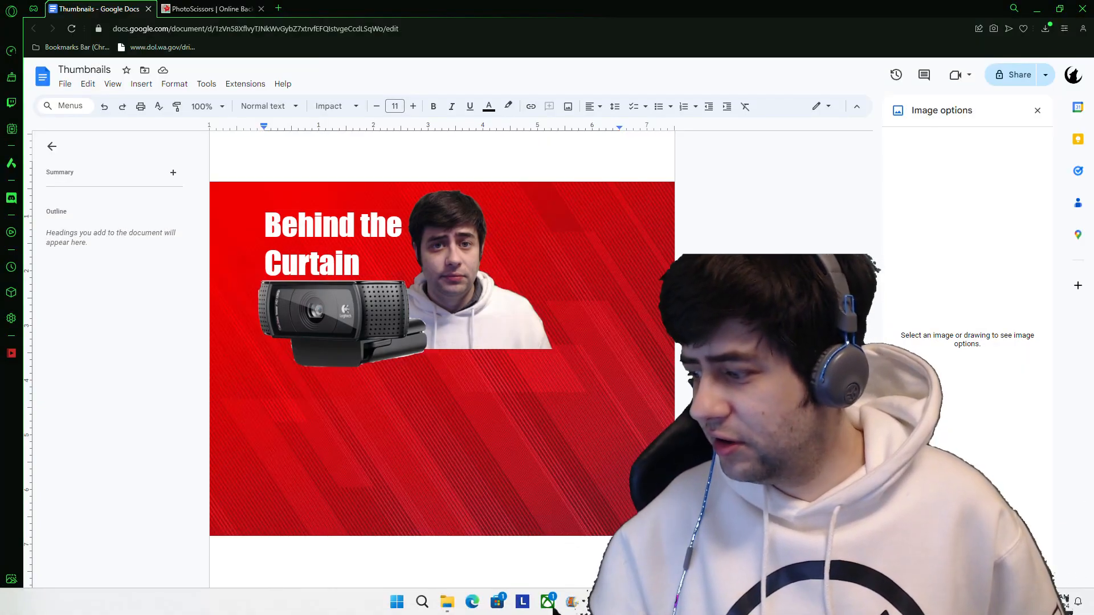
- Save the snip over 00.png in the Screenshots folder and close Snipping Tool
{"action": "left_click", "coordinate": [552, 608]}
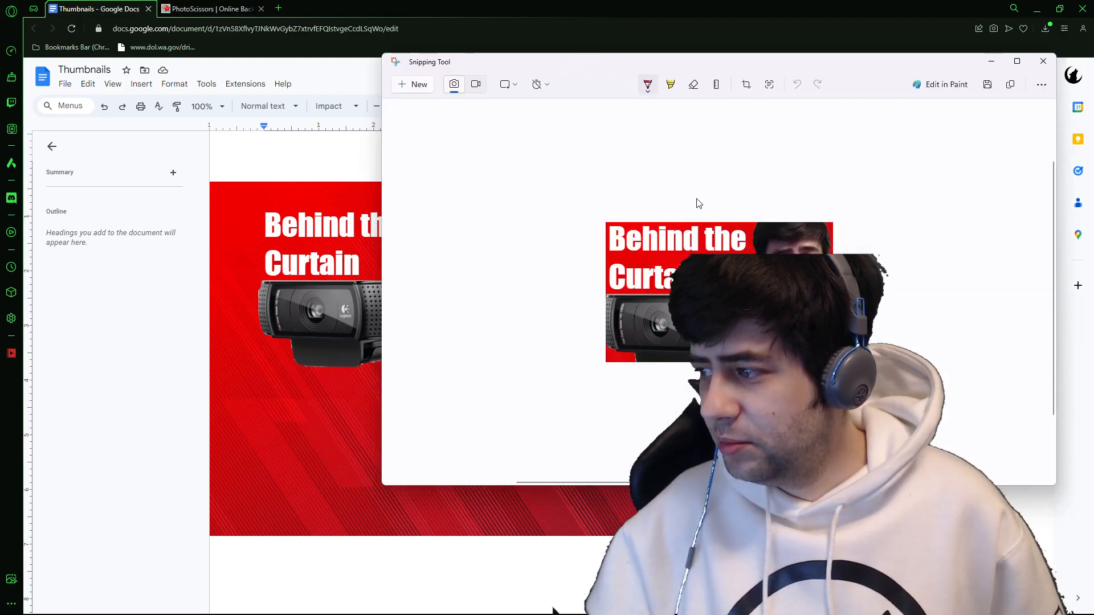
{"action": "left_click_drag", "start_coordinate": [720, 62], "coordinate": [559, 72]}
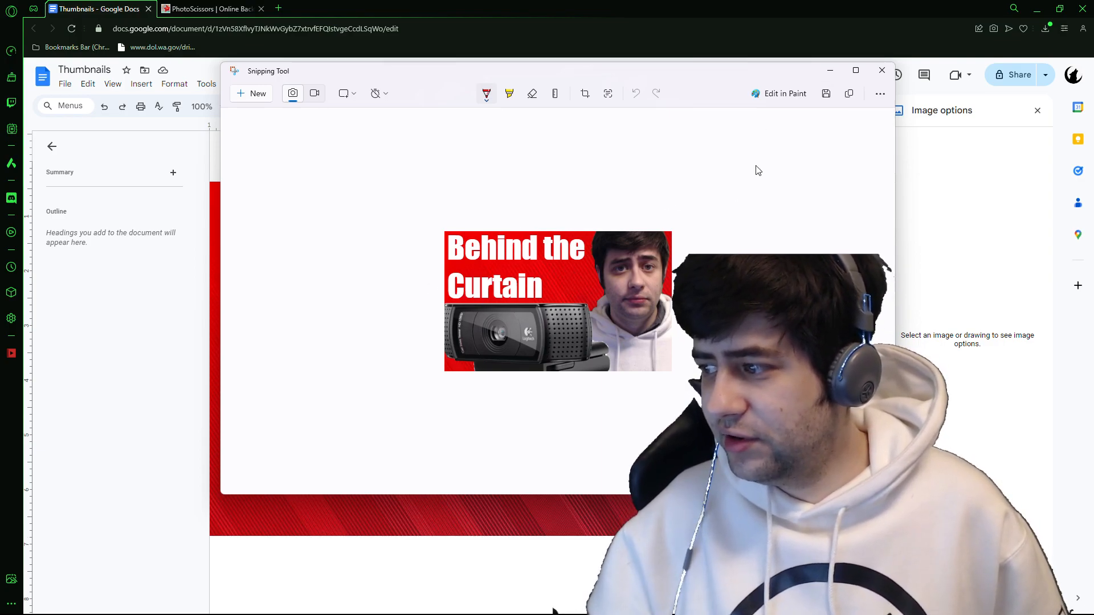
{"action": "left_click", "coordinate": [827, 94]}
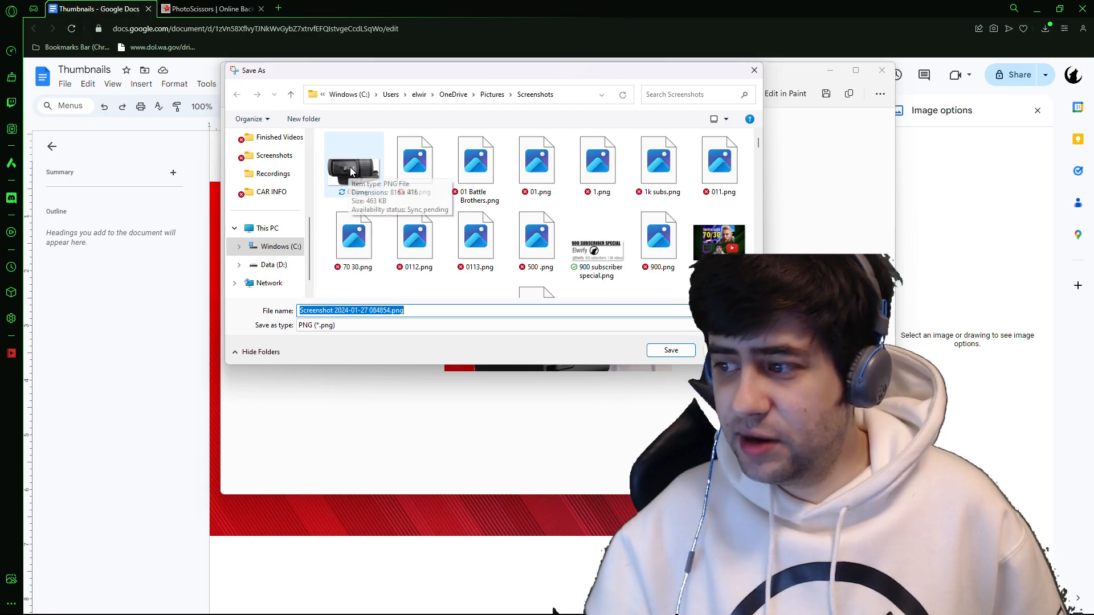
{"action": "double_click", "coordinate": [366, 191]}
{"action": "left_click", "coordinate": [562, 313]}
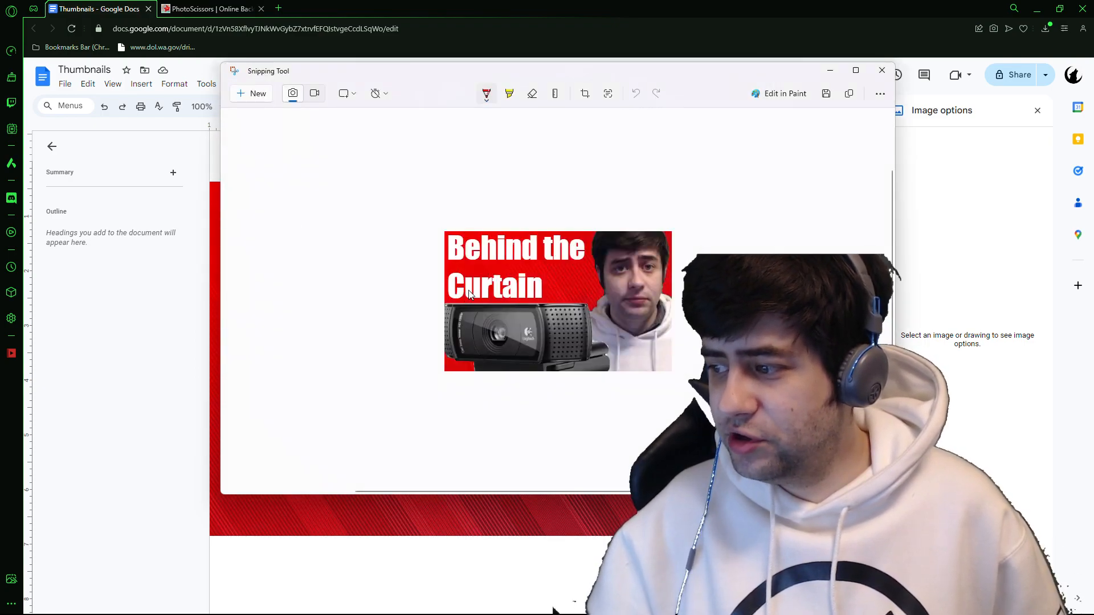
{"action": "left_click", "coordinate": [881, 72]}
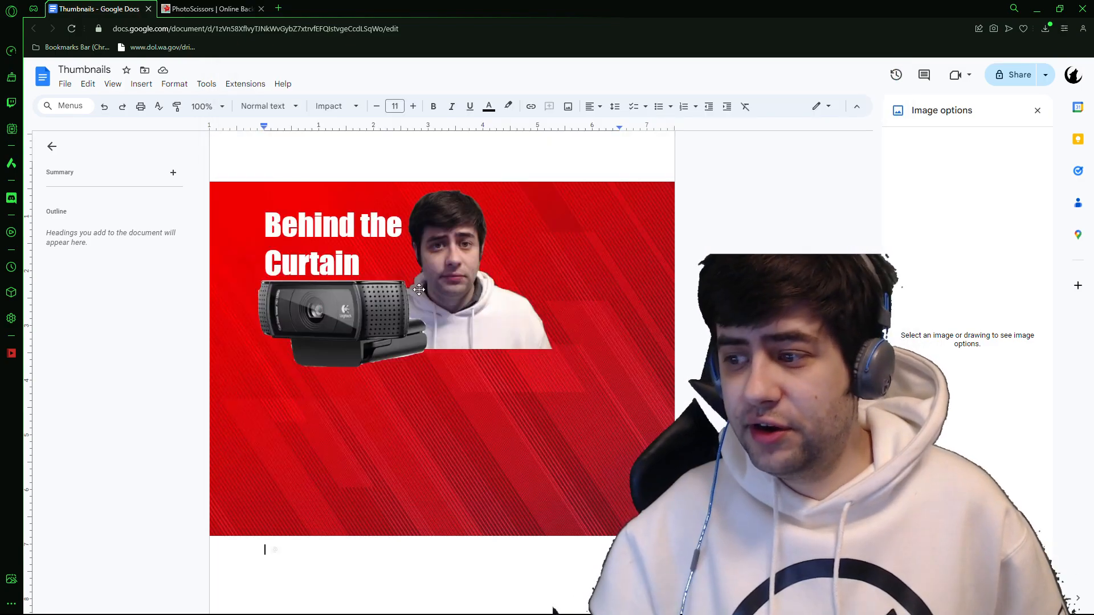
- Go to the channel's YouTube Studio upload page in a new tab and upload the Channel Review video file
{"action": "left_click", "coordinate": [278, 8]}
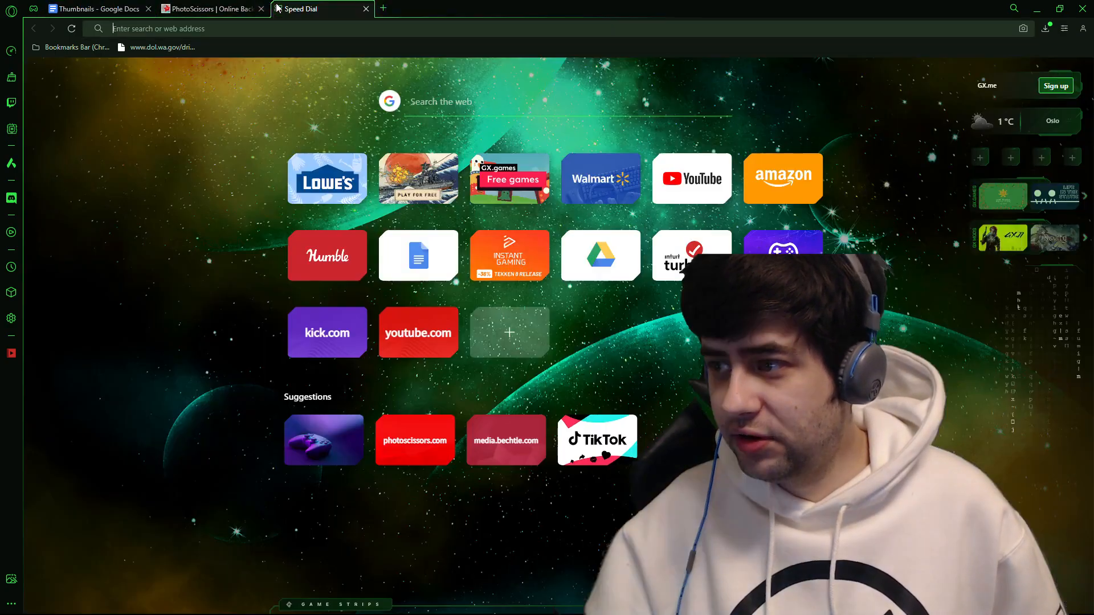
{"action": "left_click", "coordinate": [403, 321]}
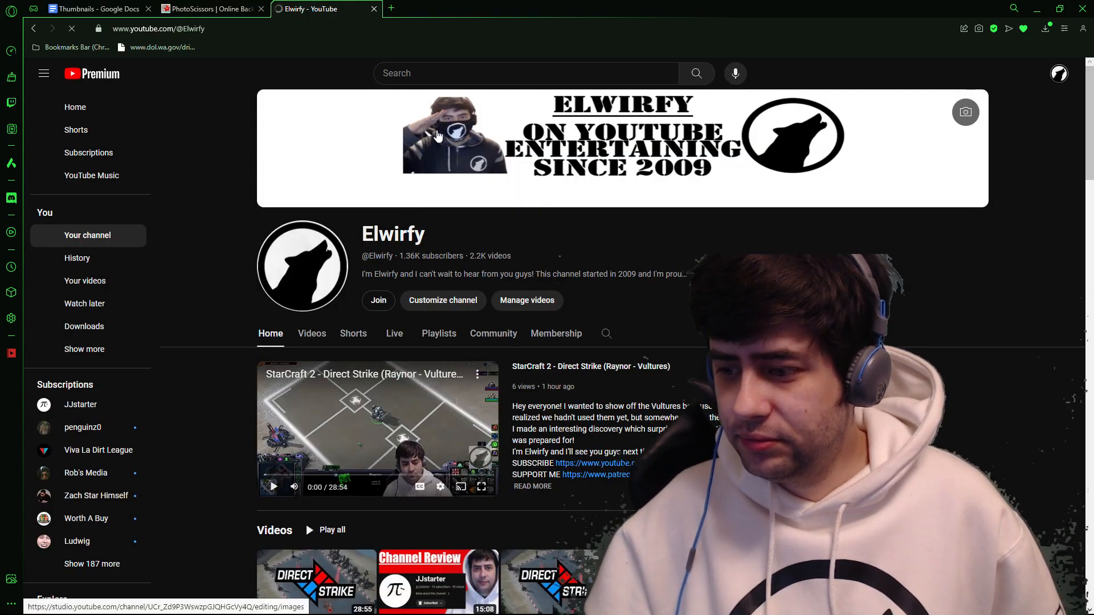
{"action": "left_click", "coordinate": [527, 300]}
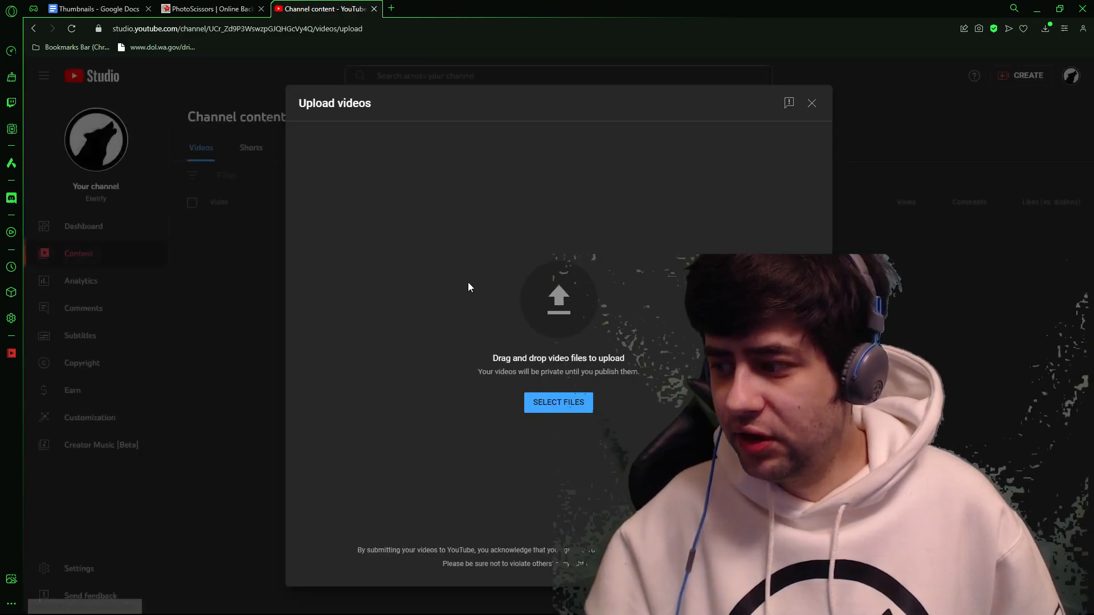
{"action": "left_click", "coordinate": [548, 305]}
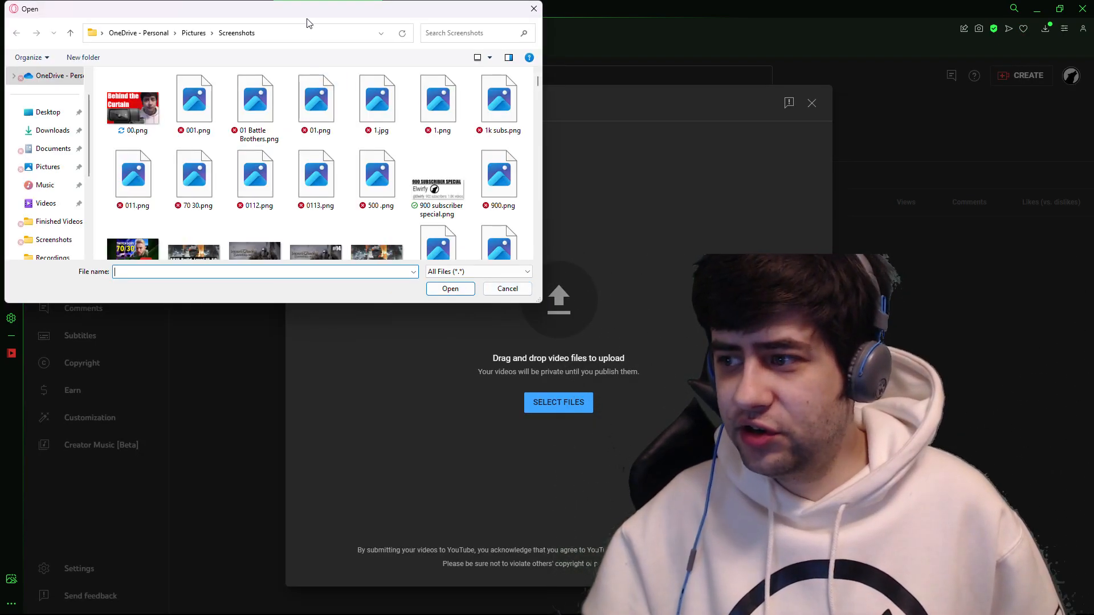
{"action": "left_click_drag", "start_coordinate": [295, 17], "coordinate": [0, 111]}
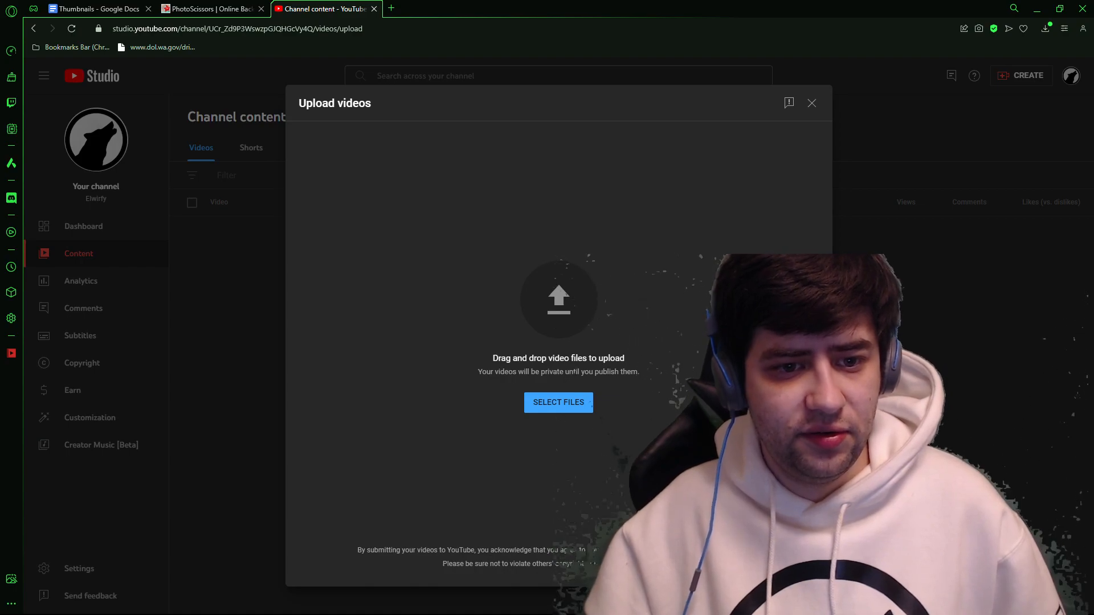
{"action": "left_click_drag", "start_coordinate": [0, 342], "coordinate": [531, 320]}
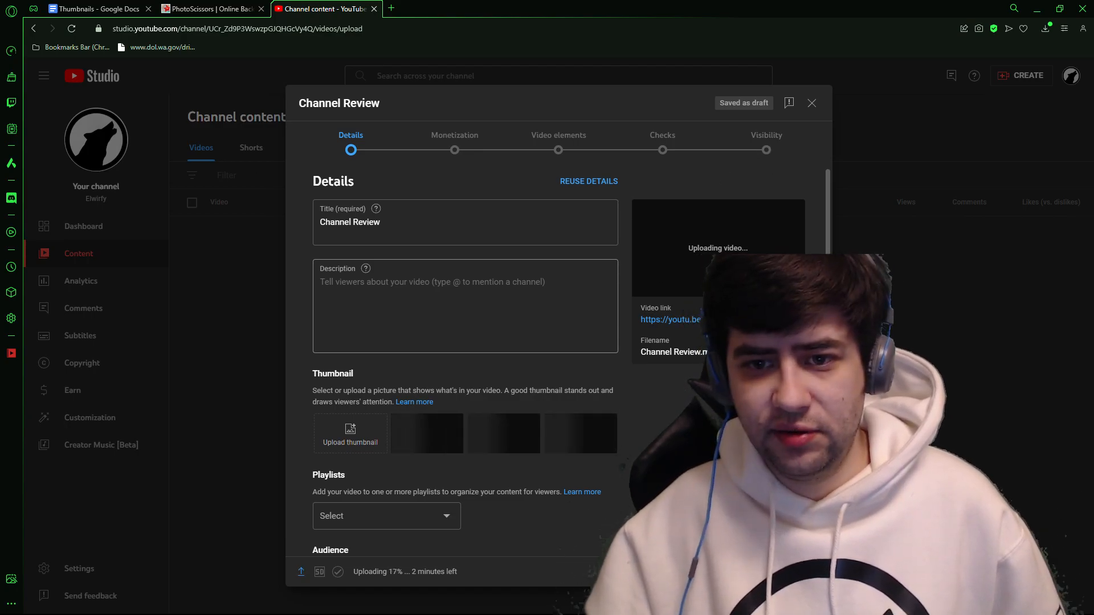
- Set the uploaded video's visibility to Private and return to its details
{"action": "left_click", "coordinate": [766, 148]}
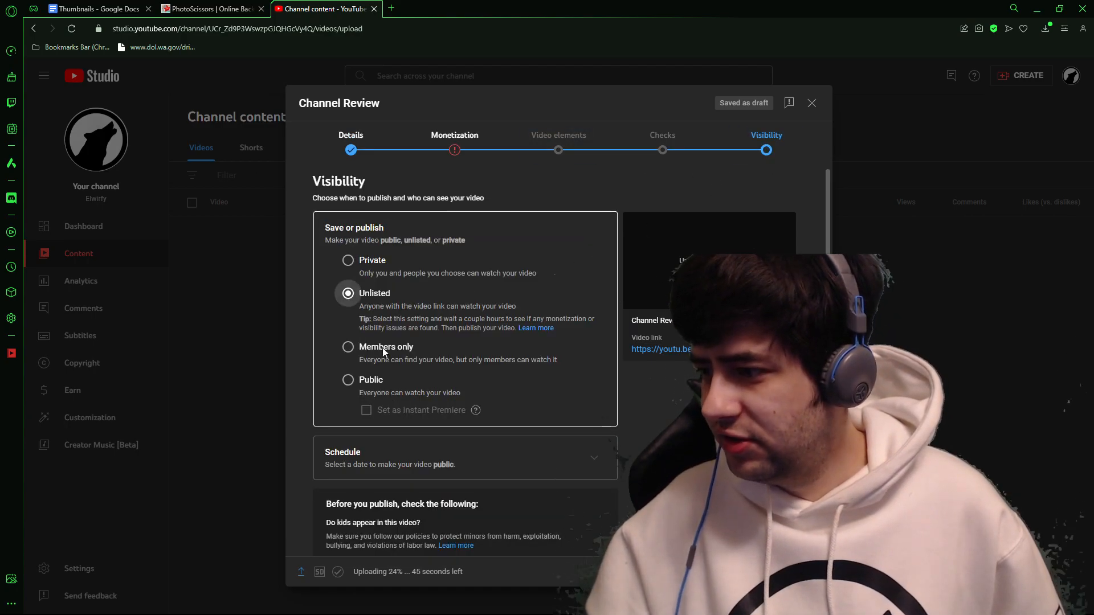
{"action": "left_click", "coordinate": [348, 260]}
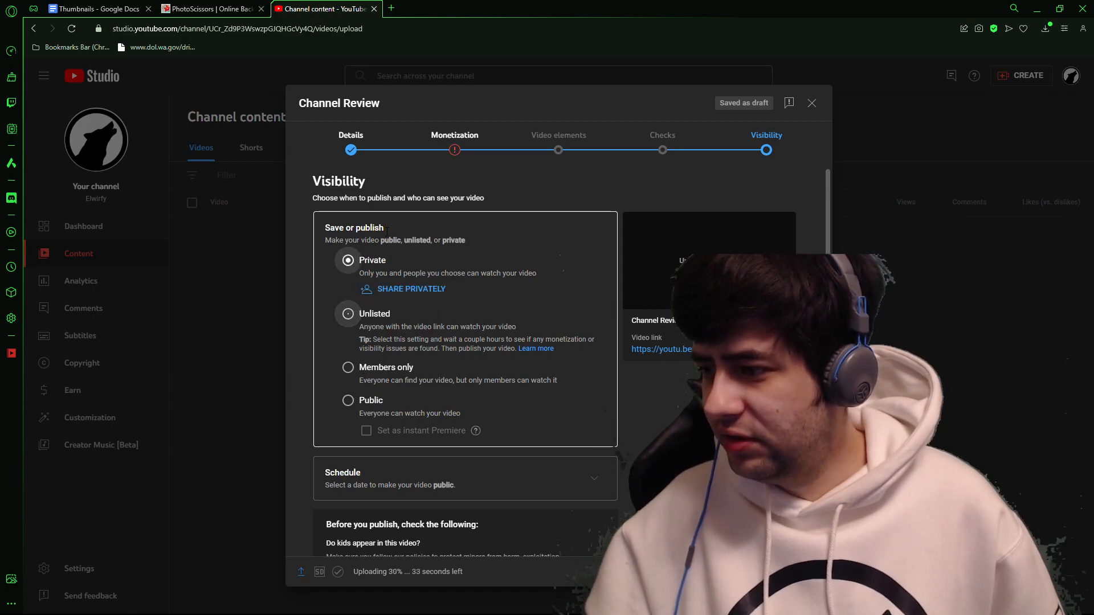
{"action": "left_click", "coordinate": [351, 147]}
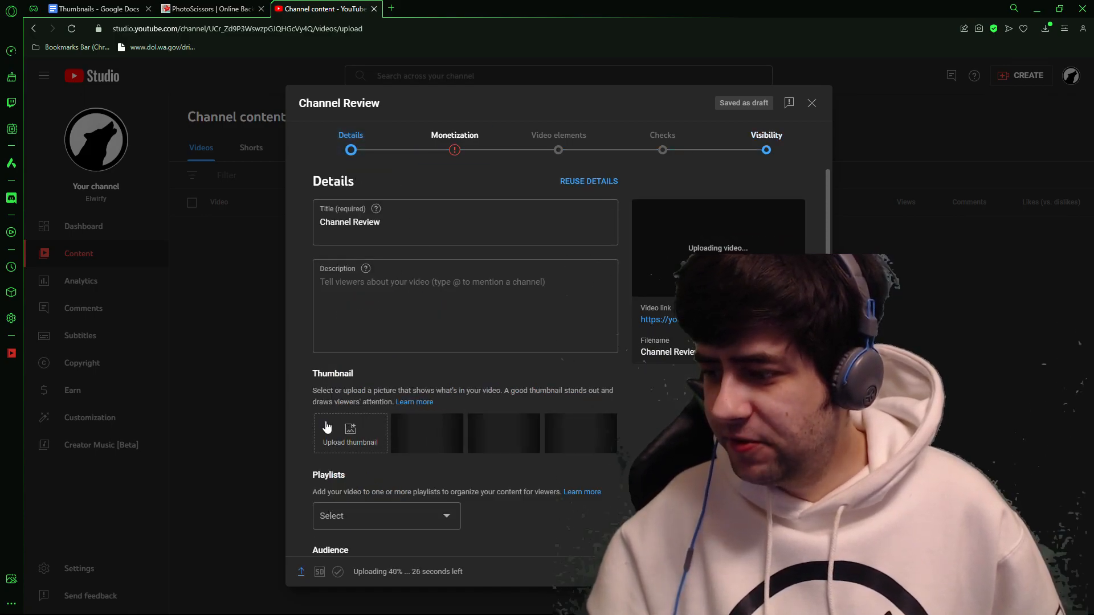
- Clear the "Channel Review" title from the video's details
{"action": "left_click", "coordinate": [322, 223]}
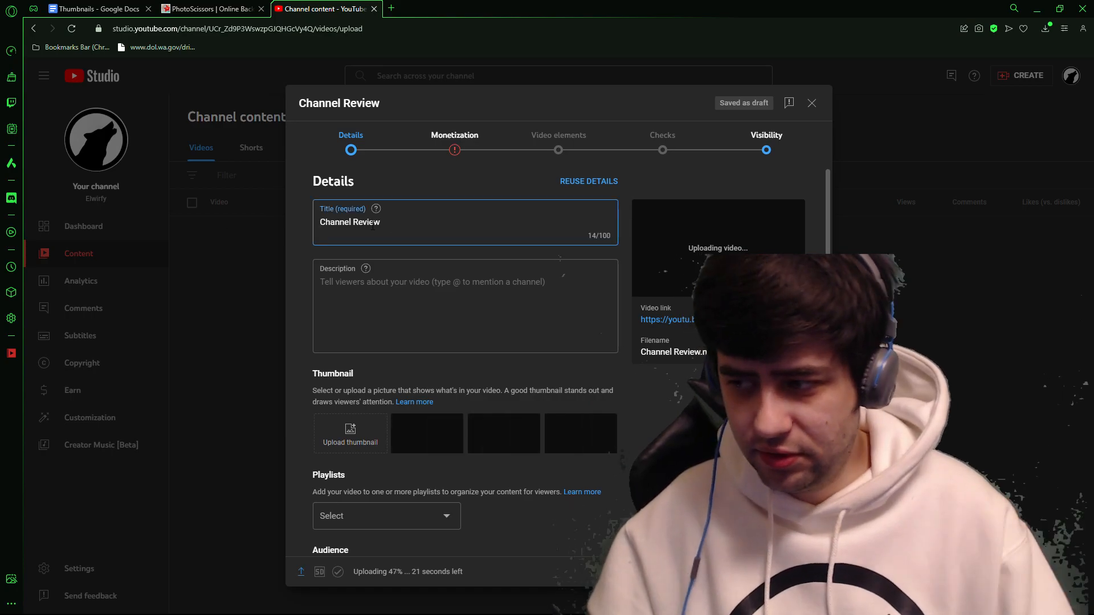
{"action": "left_click_drag", "start_coordinate": [393, 222], "coordinate": [29, 217]}
{"action": "key", "text": "BackSpace"}
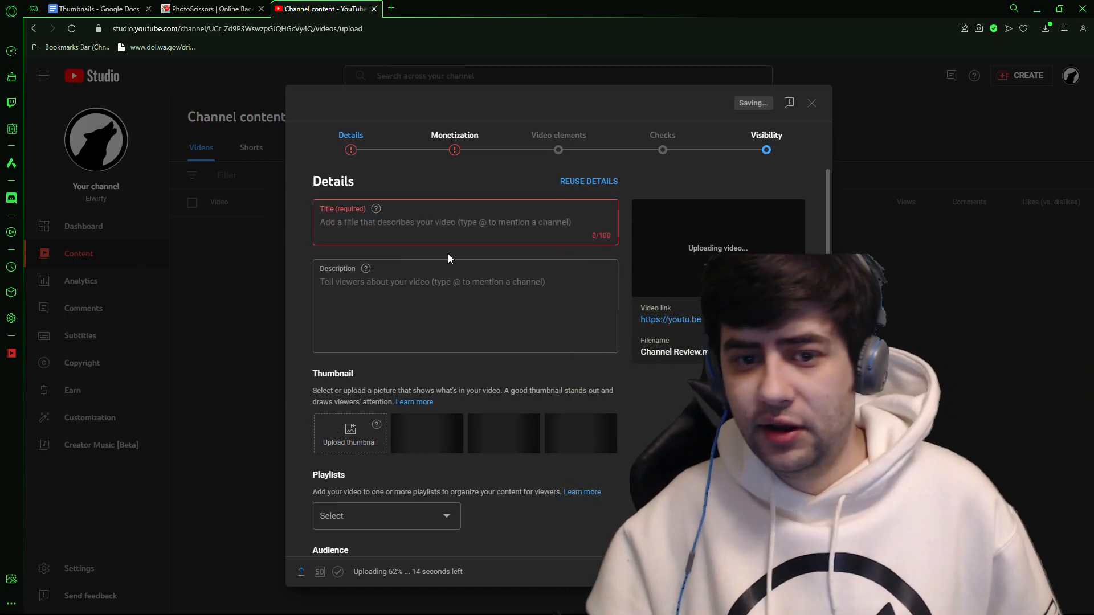
- Upload 00.png from the Screenshots folder as the video's thumbnail and close the file dialog
{"action": "left_click", "coordinate": [350, 436]}
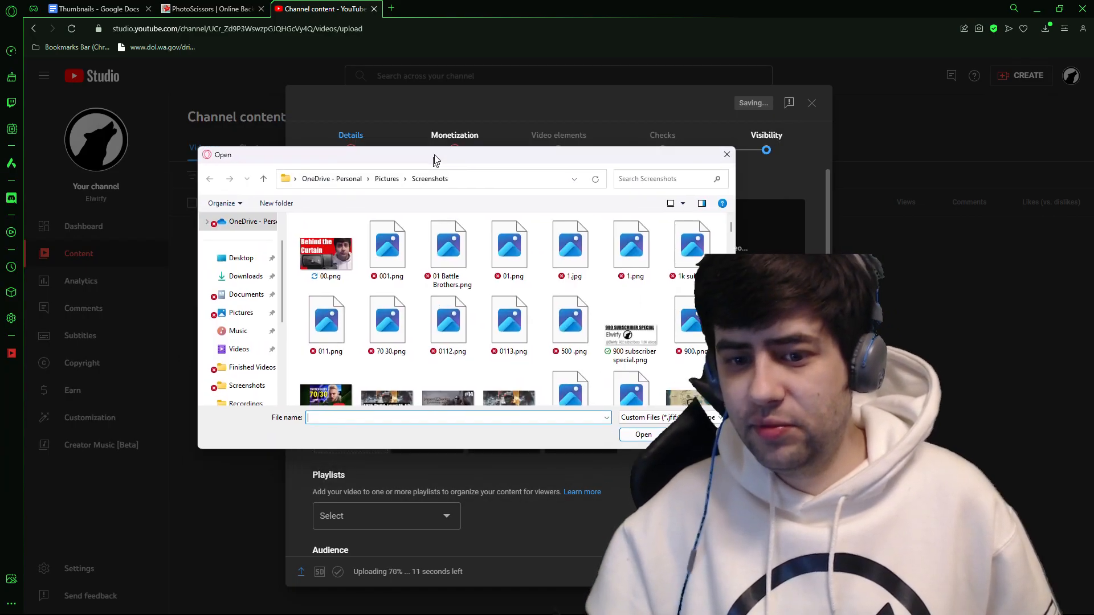
{"action": "left_click_drag", "start_coordinate": [433, 157], "coordinate": [637, 94]}
{"action": "left_click_drag", "start_coordinate": [528, 183], "coordinate": [350, 435]}
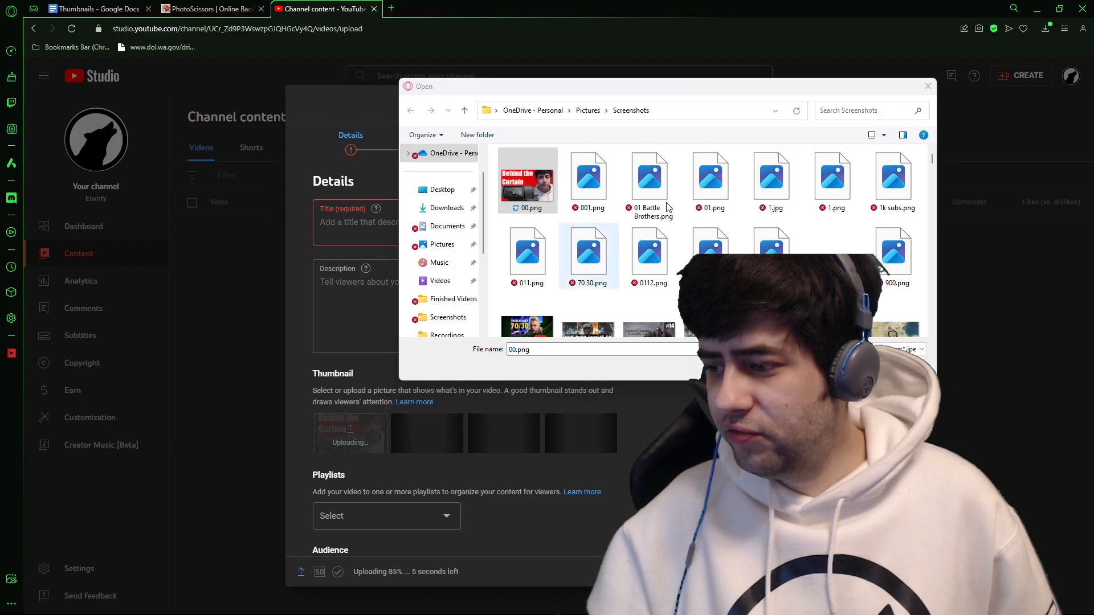
{"action": "left_click", "coordinate": [928, 86]}
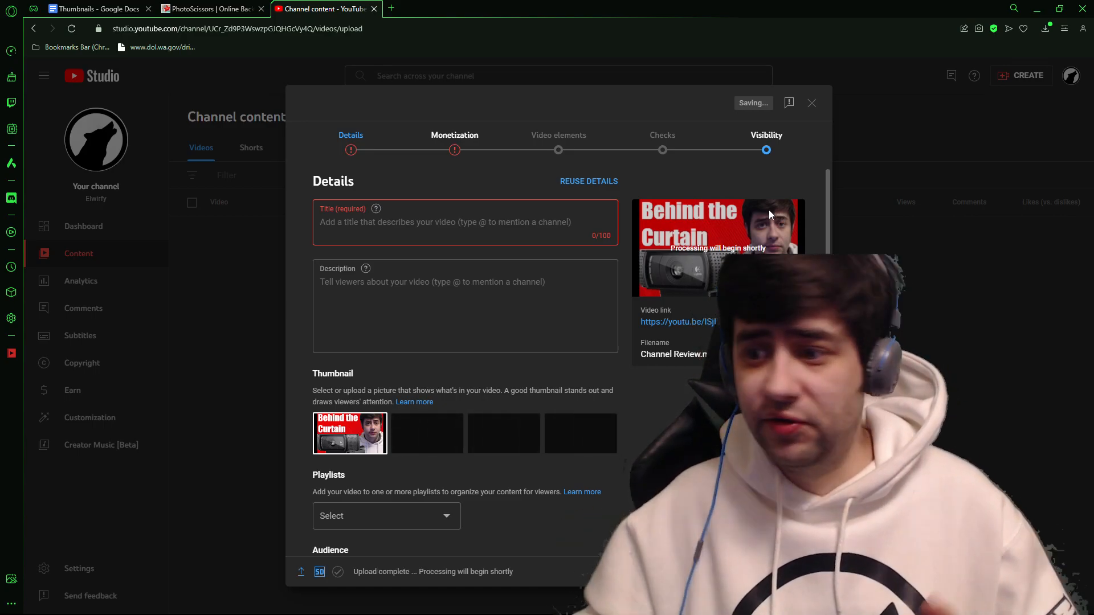
- Open simpleimageresizer.com/upload in a new tab and choose to define the new image size by dimensions in pixels
{"action": "left_click", "coordinate": [392, 9]}
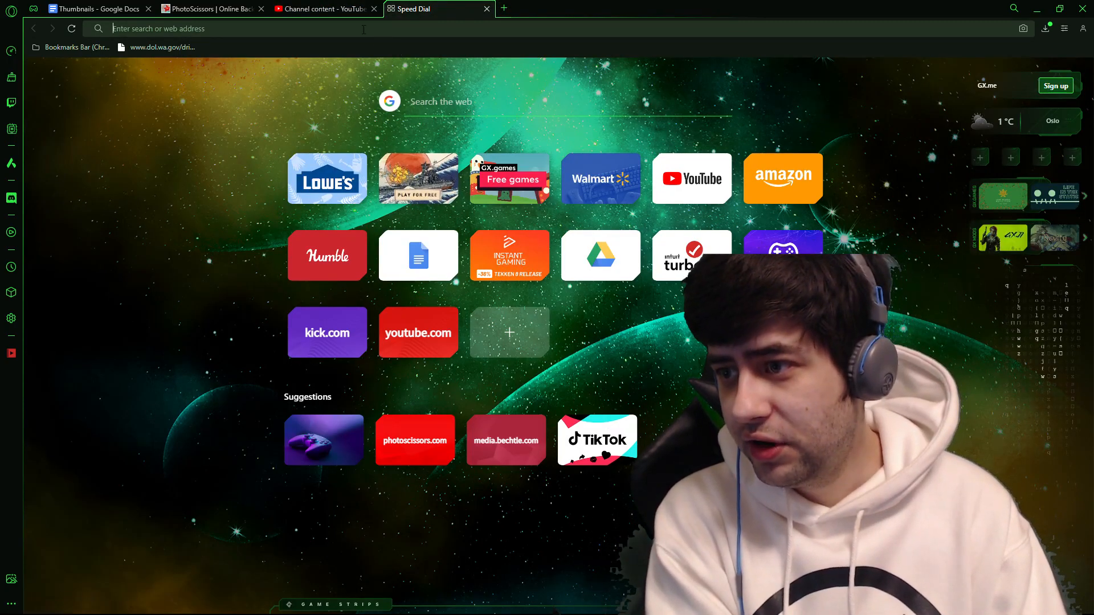
{"action": "type", "text": "imageresizer.com/upload"}
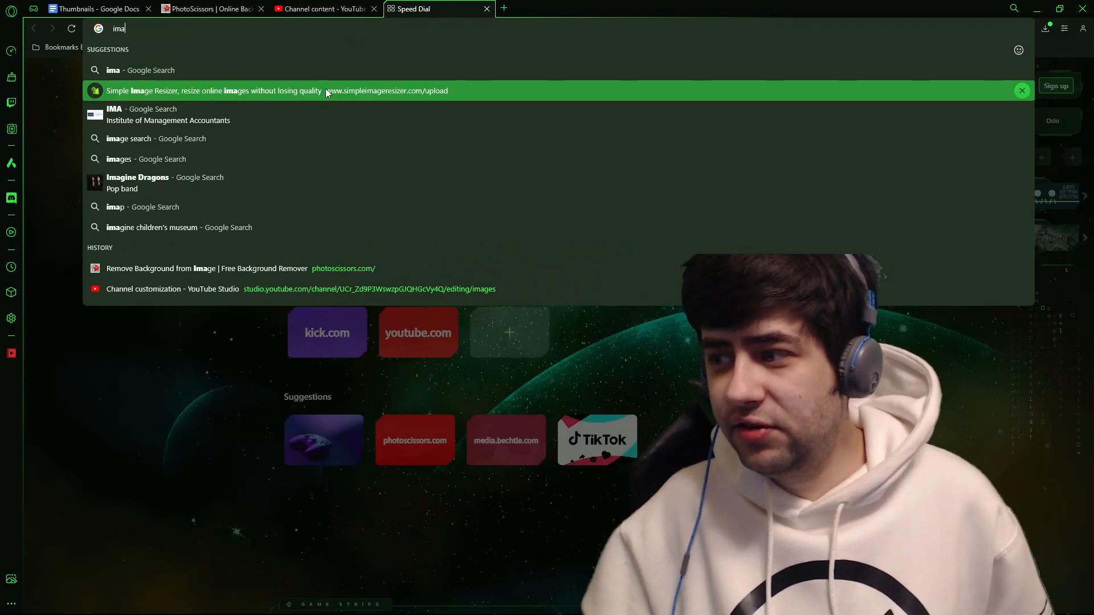
{"action": "left_click", "coordinate": [325, 90]}
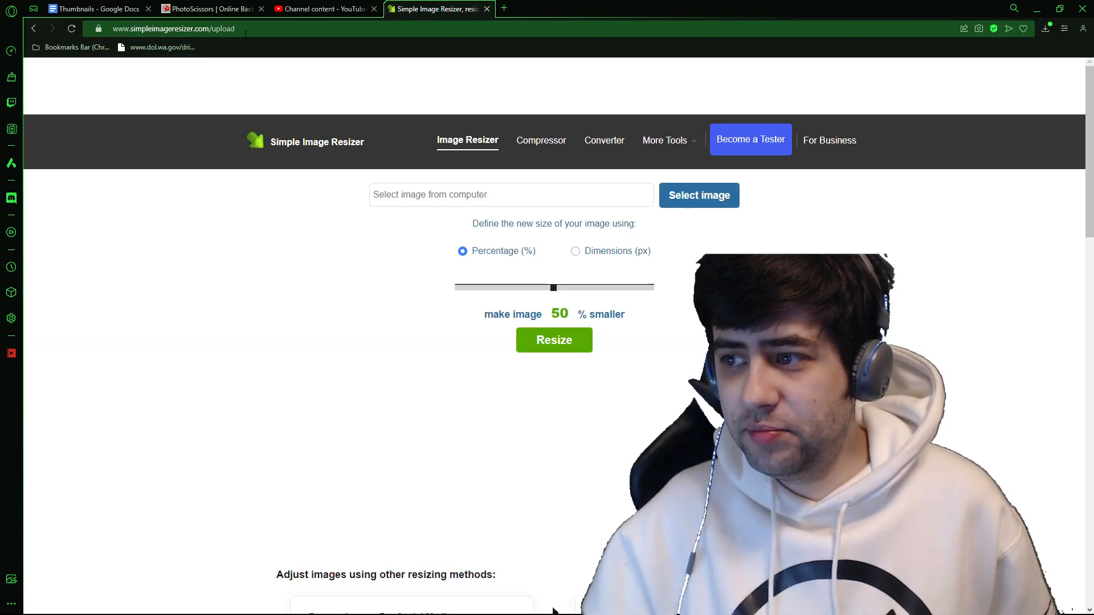
{"action": "left_click", "coordinate": [591, 256]}
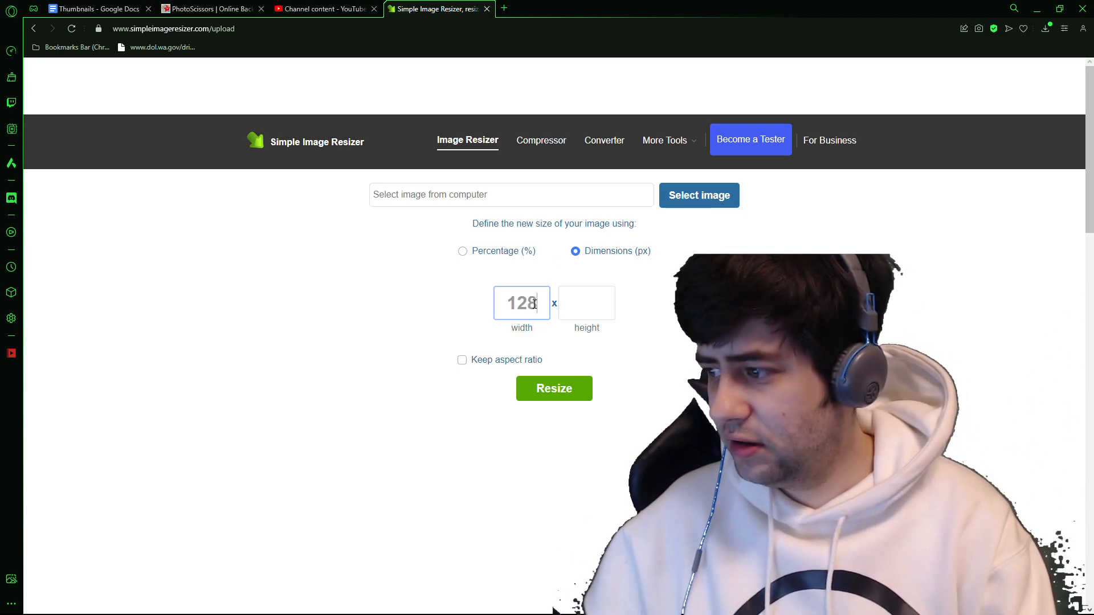
- Set the new image size to 1280 px wide by 720 px high
{"action": "left_click", "coordinate": [575, 295]}
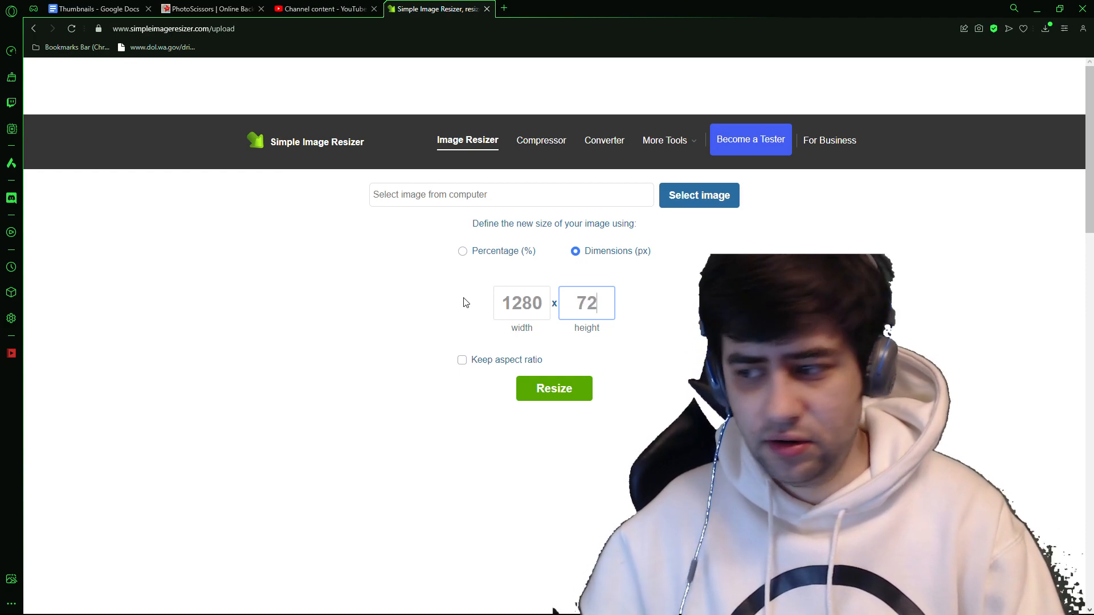
{"action": "type", "text": "720"}
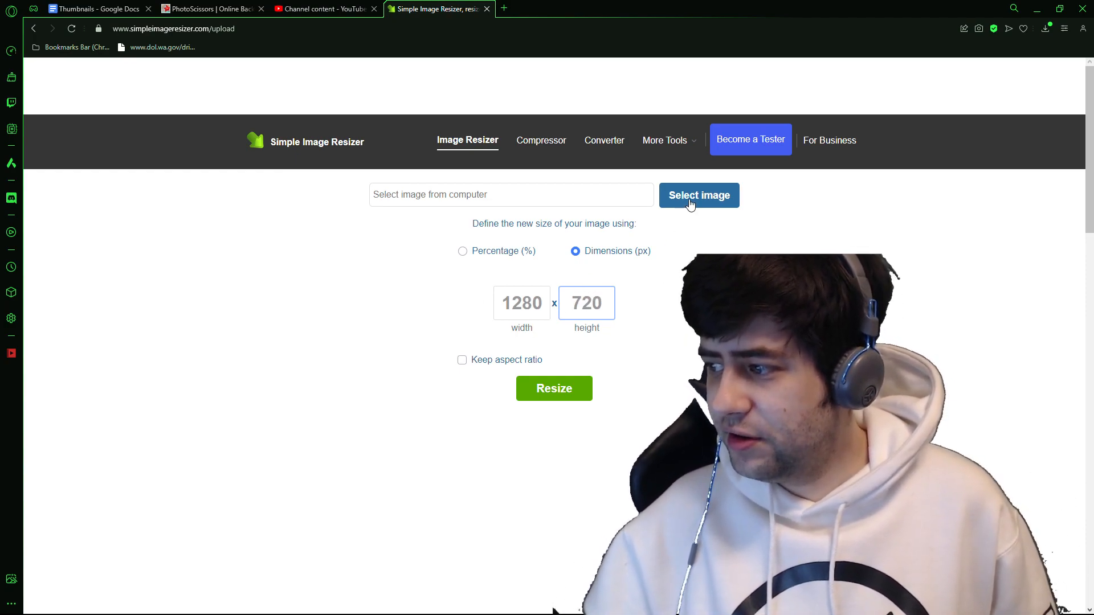
{"action": "left_click", "coordinate": [671, 312]}
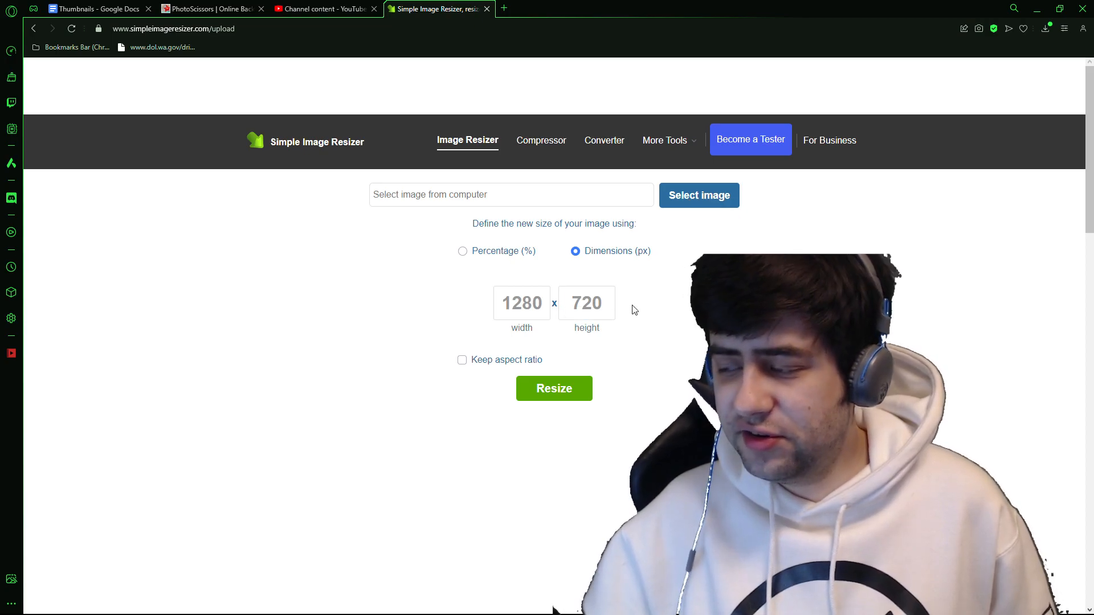
- Load 00.png from the Screenshots folder into the resizer and resize it
{"action": "left_click", "coordinate": [595, 195]}
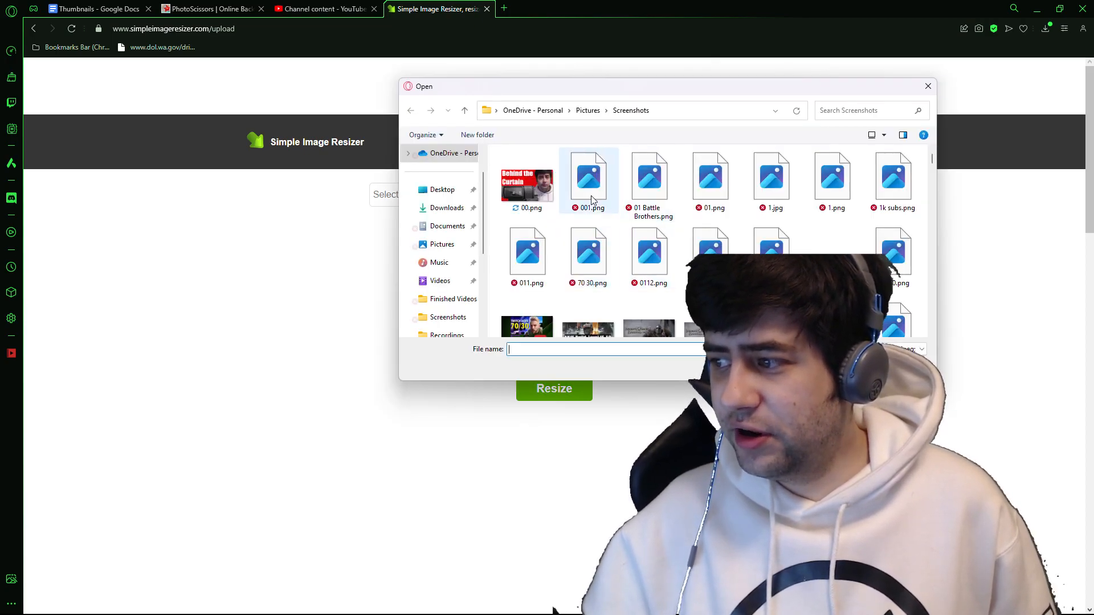
{"action": "double_click", "coordinate": [542, 191]}
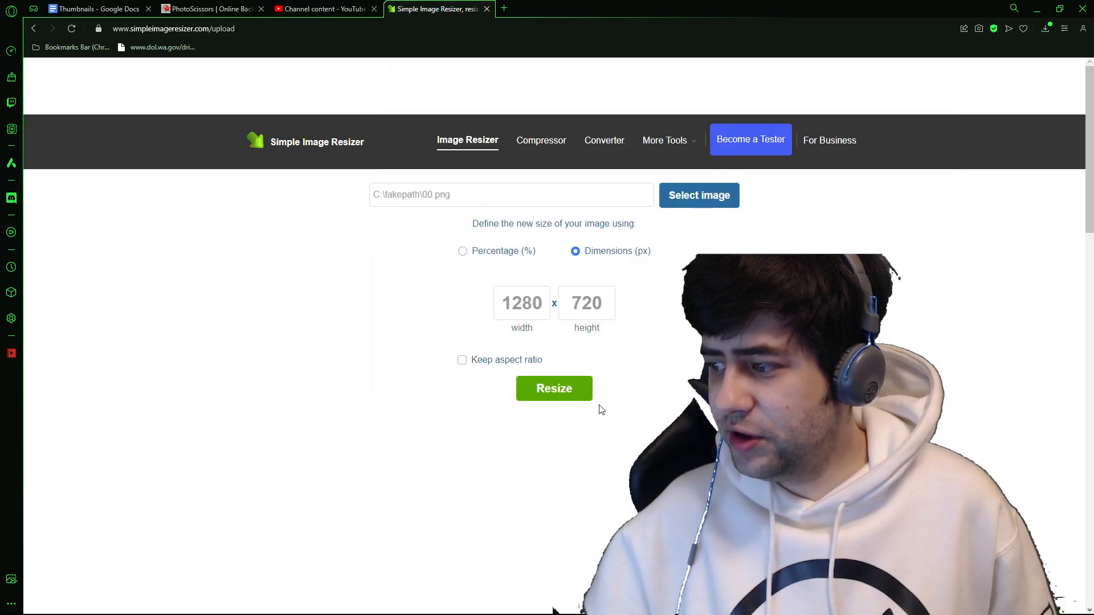
{"action": "left_click", "coordinate": [578, 399]}
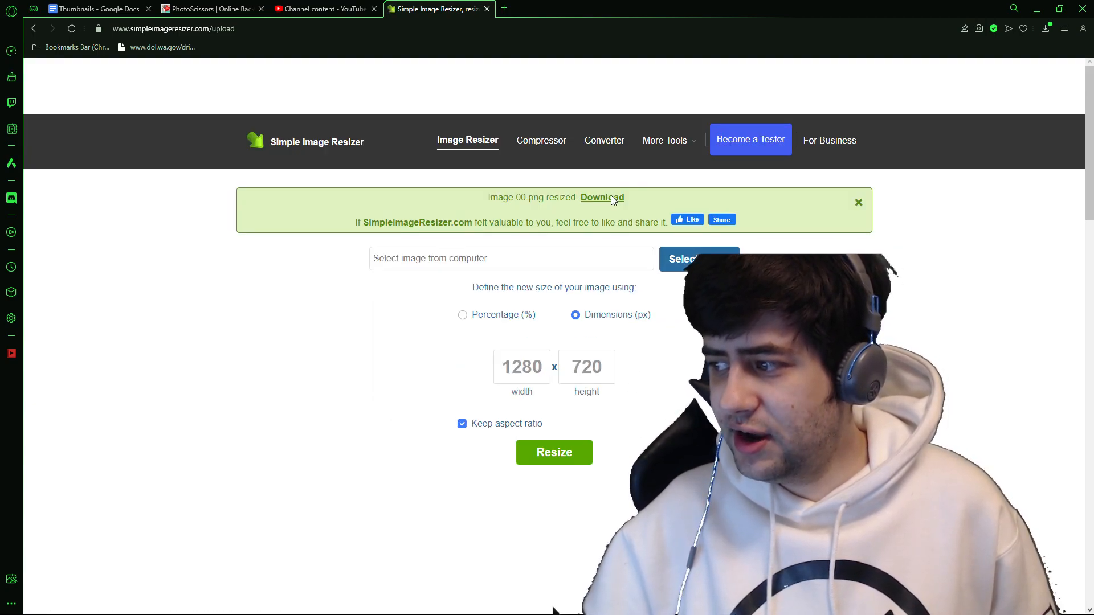
- Open the resized image for download and save it to the Screenshots folder as 00.png, overwriting the original
{"action": "left_click", "coordinate": [611, 197]}
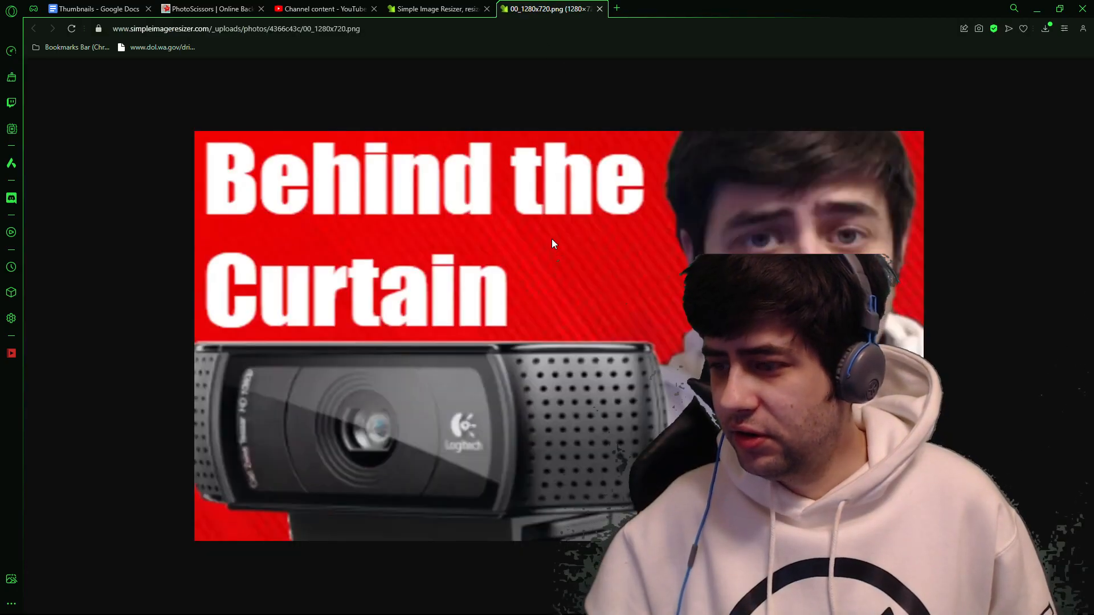
{"action": "right_click", "coordinate": [580, 239]}
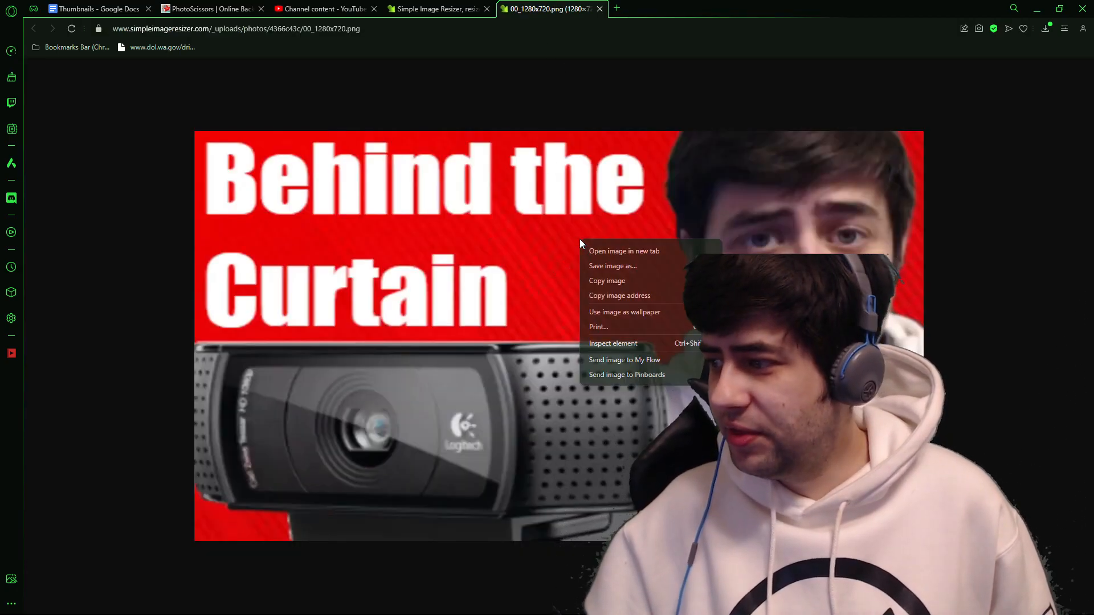
{"action": "left_click", "coordinate": [618, 273]}
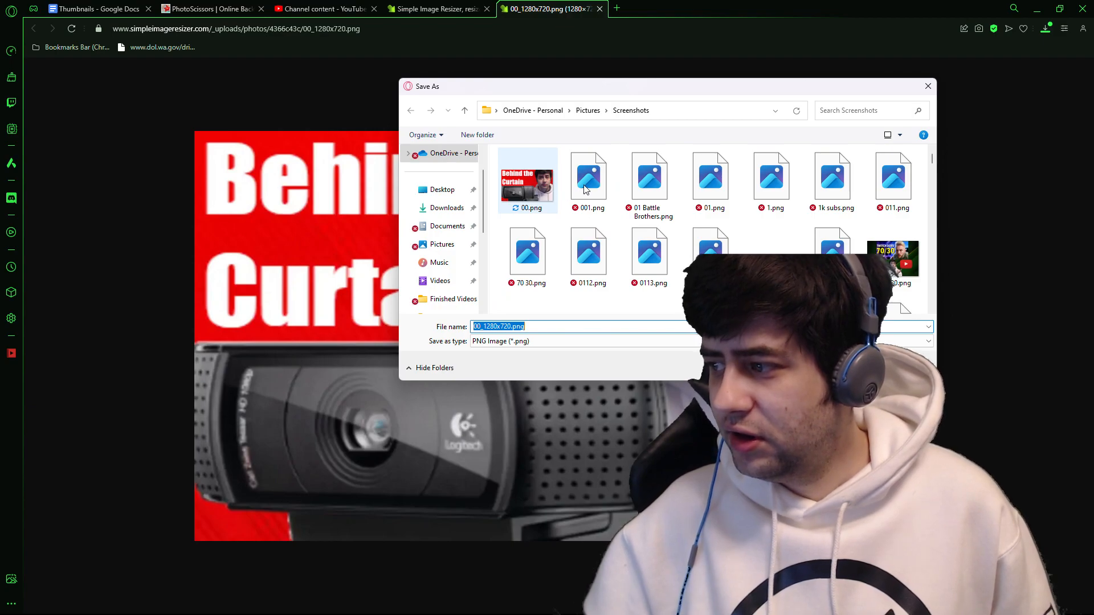
{"action": "double_click", "coordinate": [549, 208]}
{"action": "left_click", "coordinate": [595, 318]}
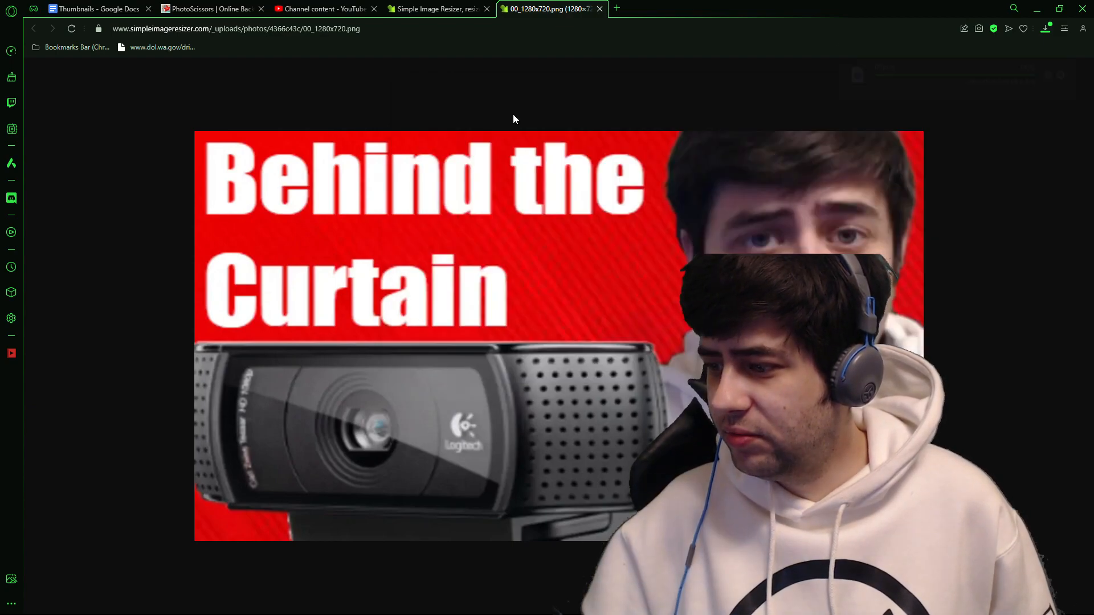
- Switch to YouTube Studio and replace the video's thumbnail with the resized 00.png from the Screenshots folder
{"action": "left_click", "coordinate": [325, 8]}
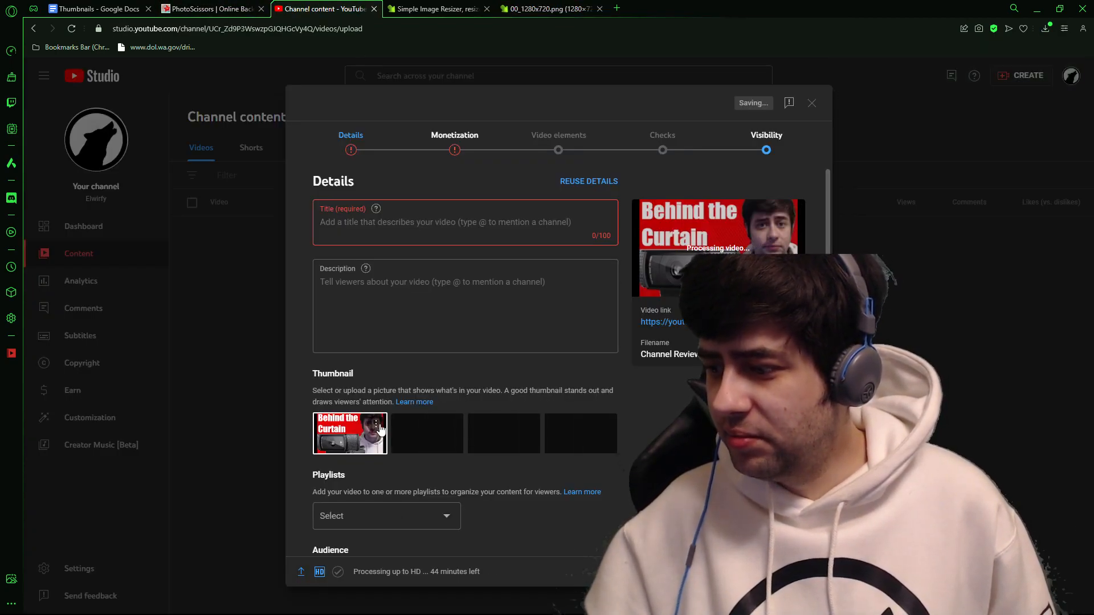
{"action": "left_click", "coordinate": [375, 425]}
{"action": "left_click", "coordinate": [373, 426]}
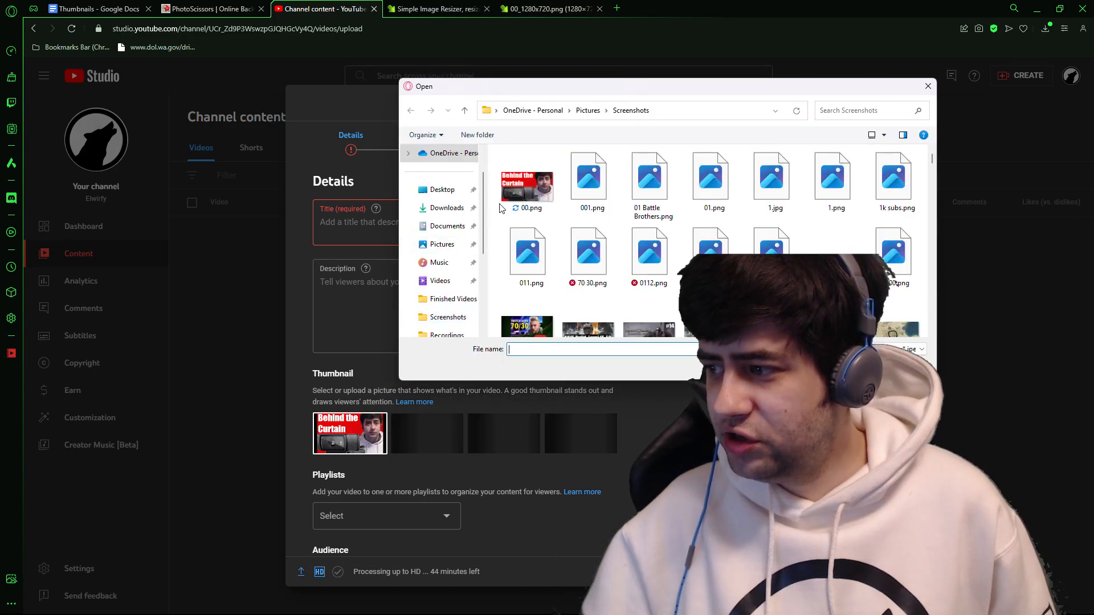
{"action": "double_click", "coordinate": [507, 203]}
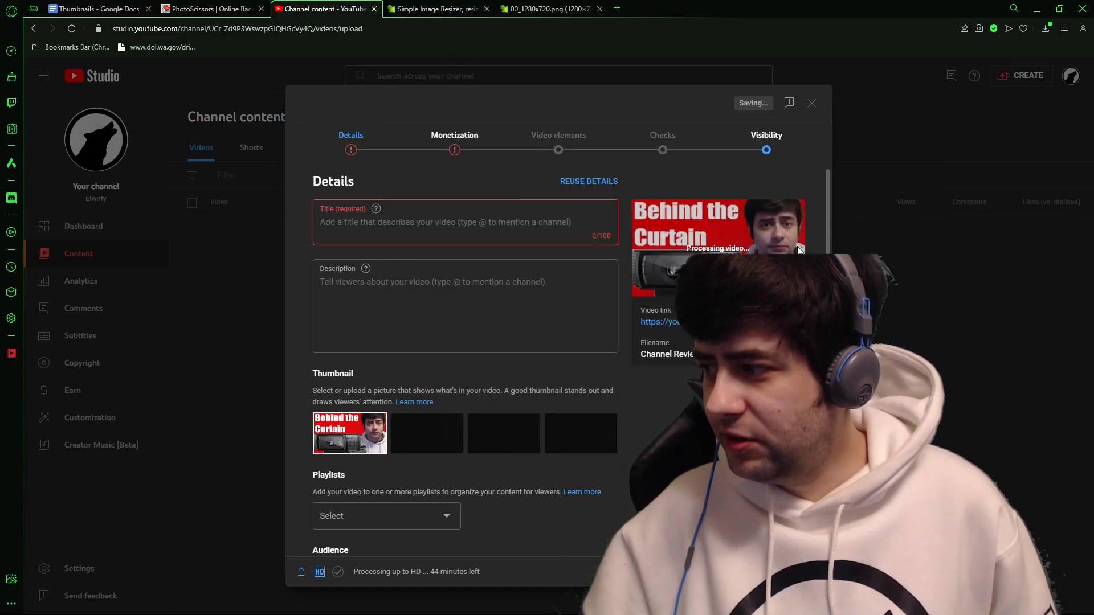